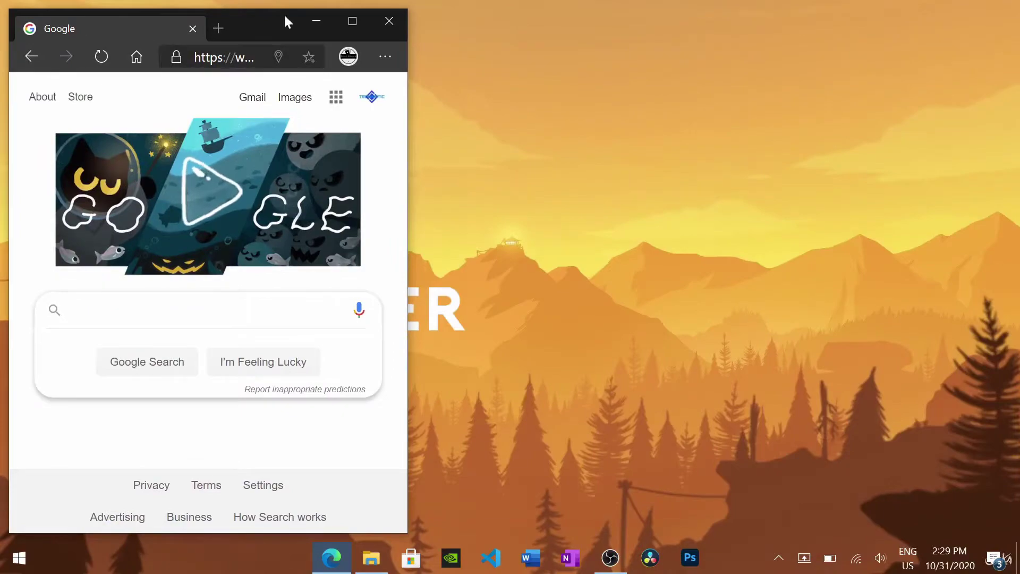
# Minimize the browser and sample a color from the sky of the desktop wallpaper with Color Picker.
pyautogui.click(316, 20)
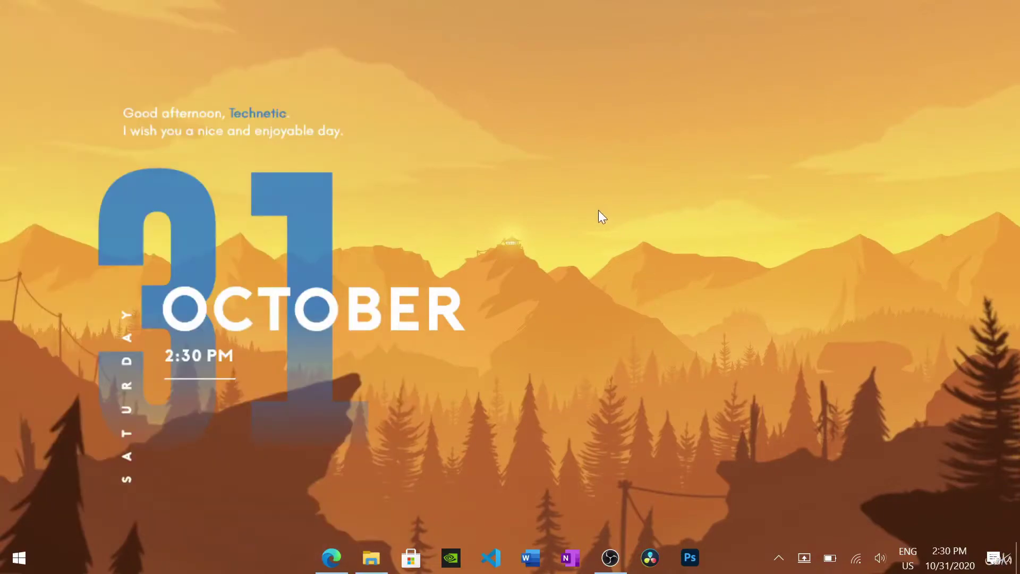
pyautogui.press('super+shift+c')
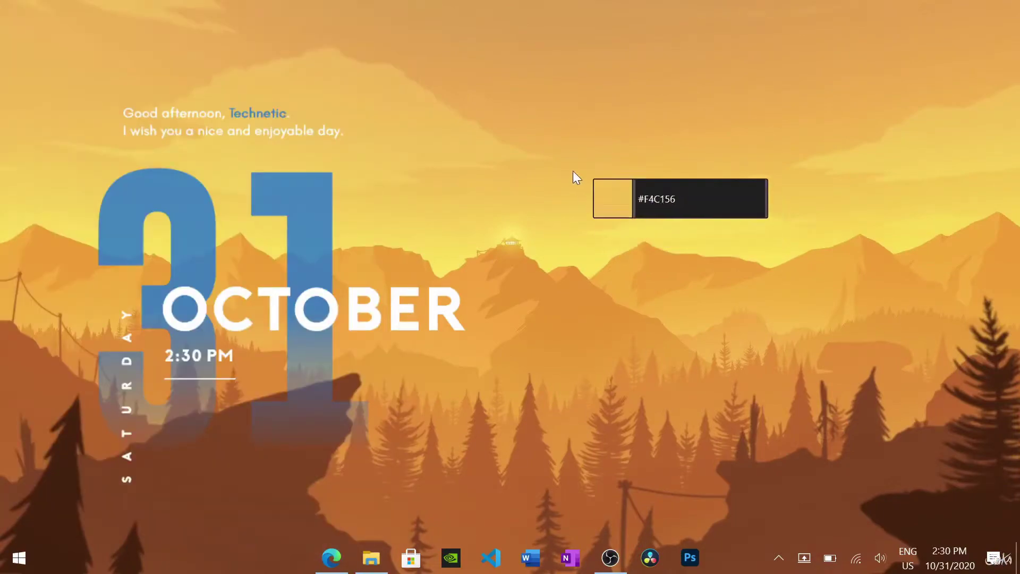
pyautogui.click(480, 111)
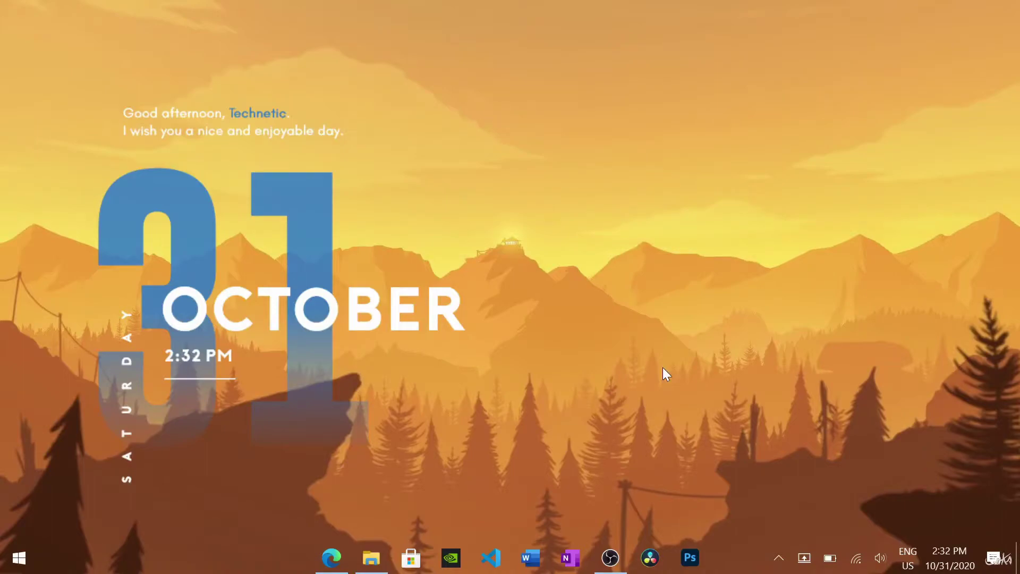
pyautogui.press('super')
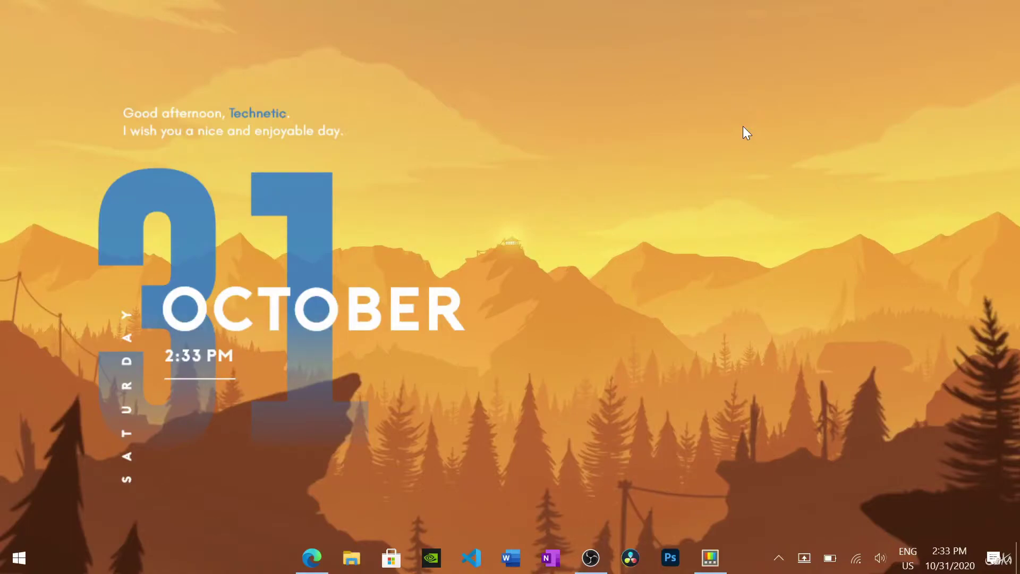
# Maximize PowerToys Settings, look through the FancyZones, File Explorer and PowerToys Run pages, and close the window.
pyautogui.click(712, 559)
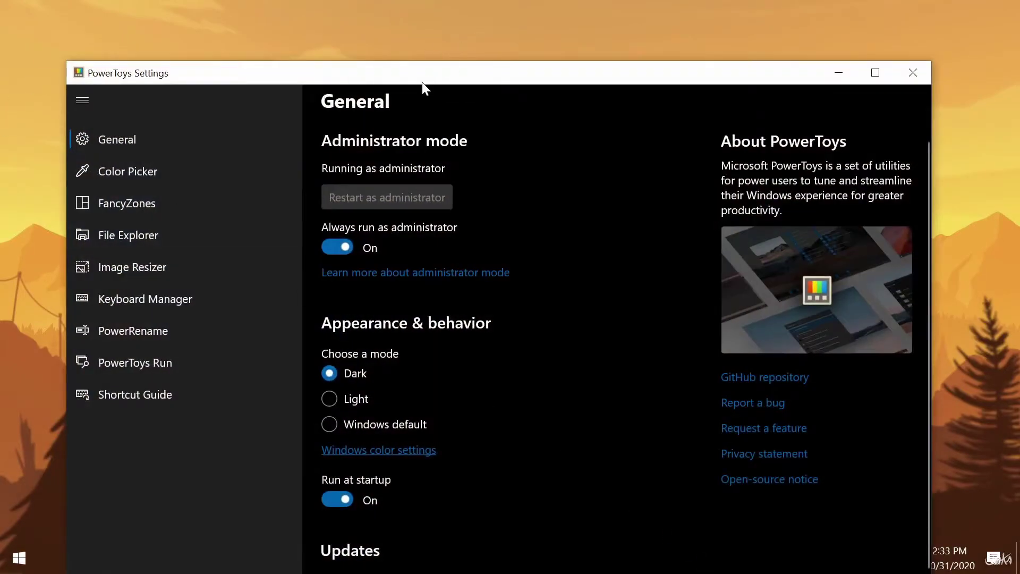
pyautogui.moveTo(422, 80); pyautogui.dragTo(599, 5)
pyautogui.click(319, 138)
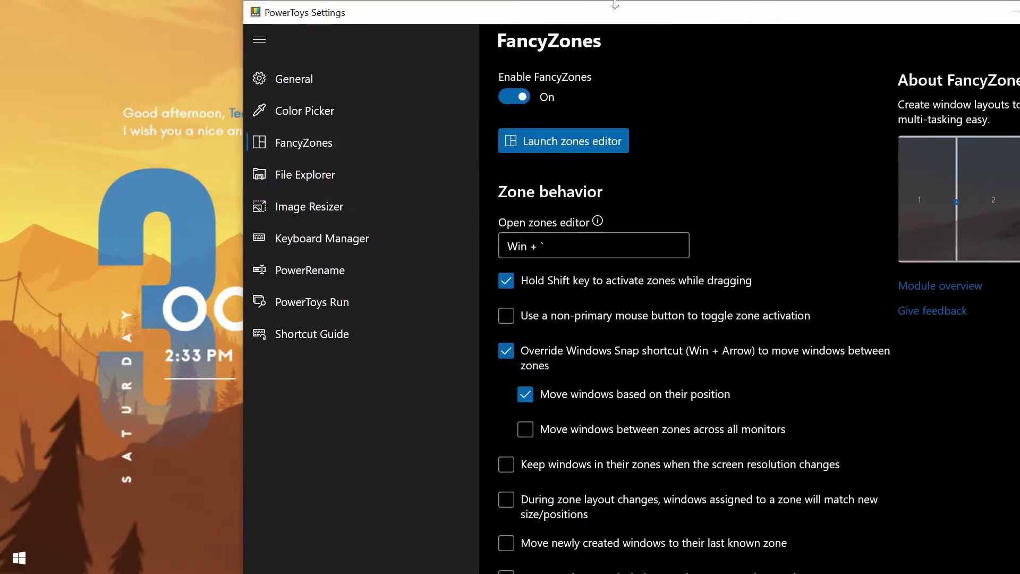
pyautogui.moveTo(615, 5); pyautogui.dragTo(389, 9)
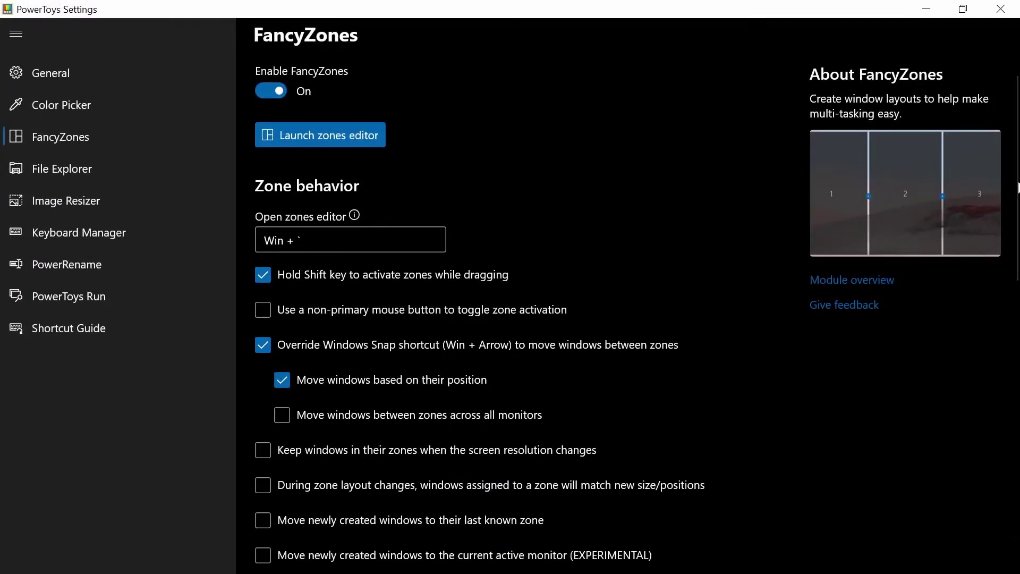
pyautogui.click(84, 179)
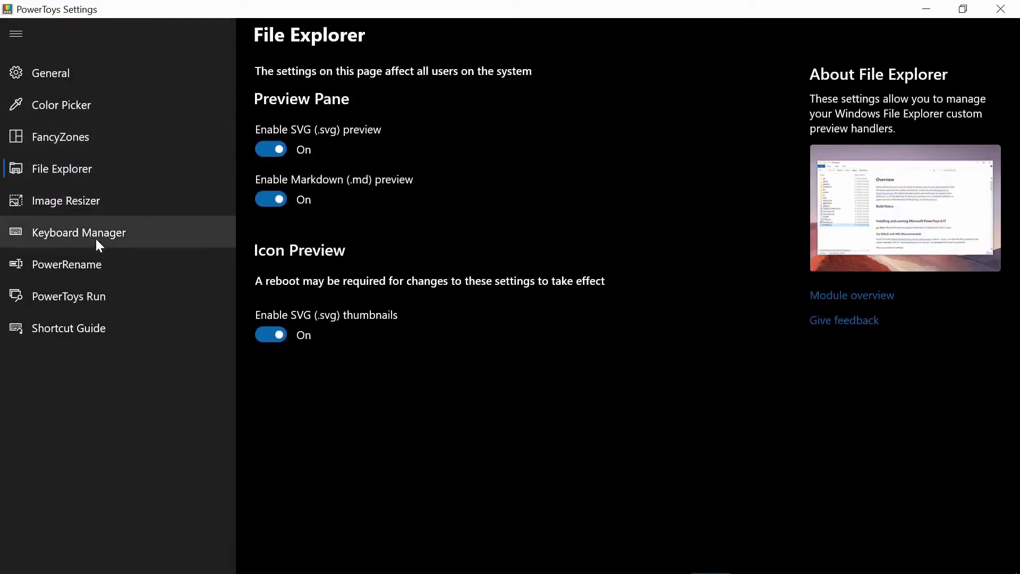
pyautogui.click(121, 295)
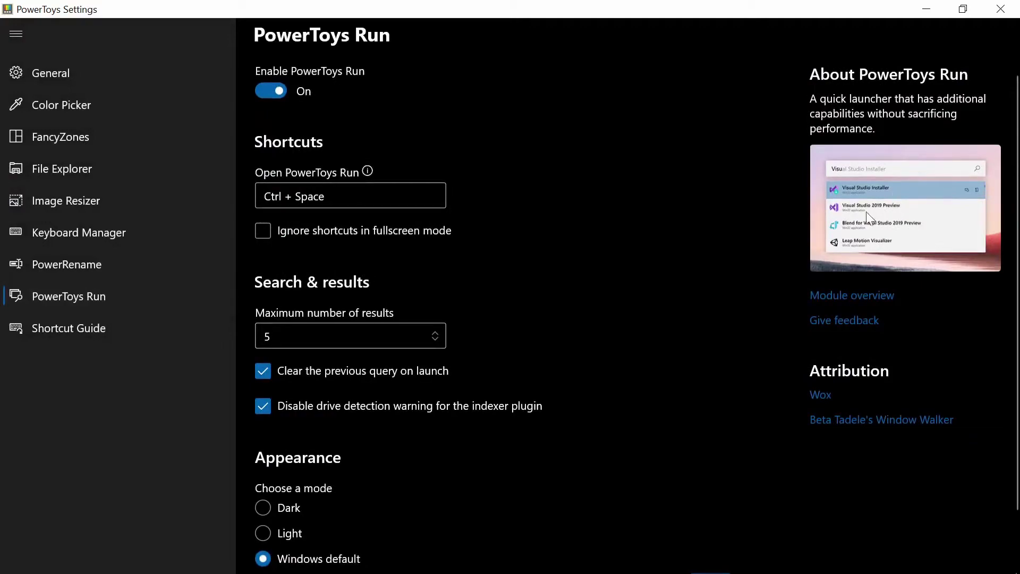
pyautogui.click(1000, 9)
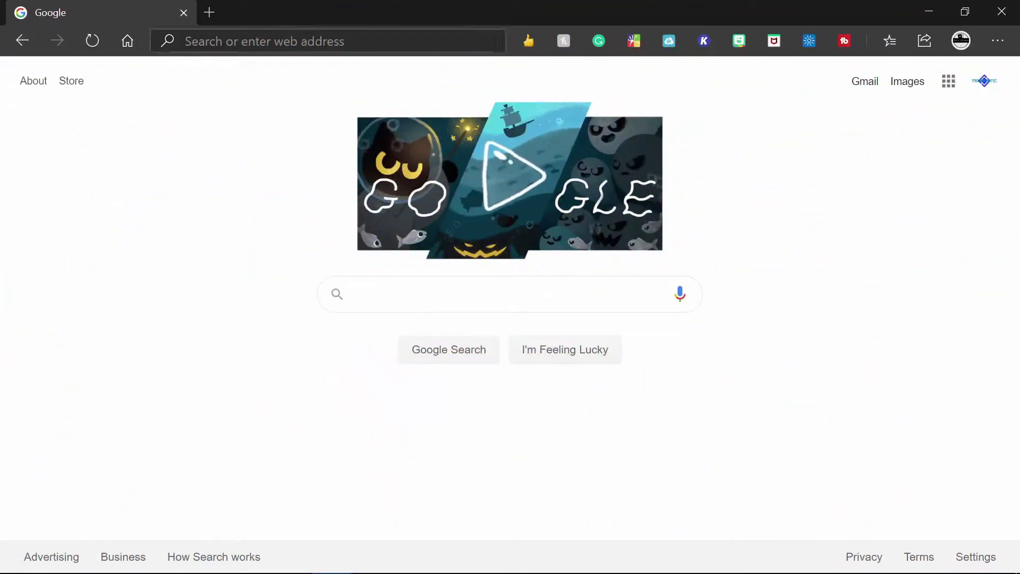
# Search the web for "powertoys microsoft" in the browser and open the microsoft/PowerToys GitHub repository.
pyautogui.click(372, 42)
pyautogui.write('pow')
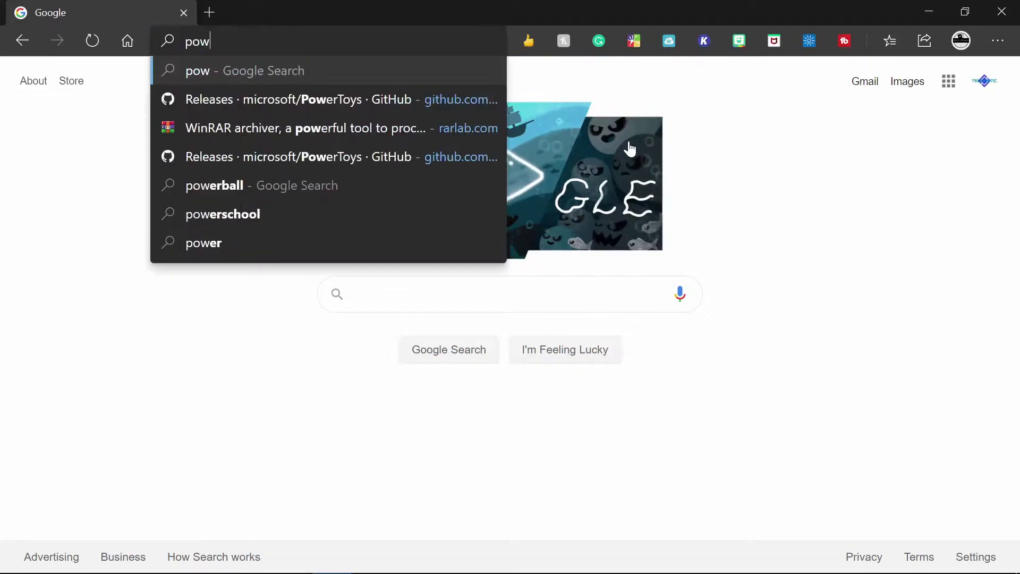
pyautogui.write('ertoys microsoft')
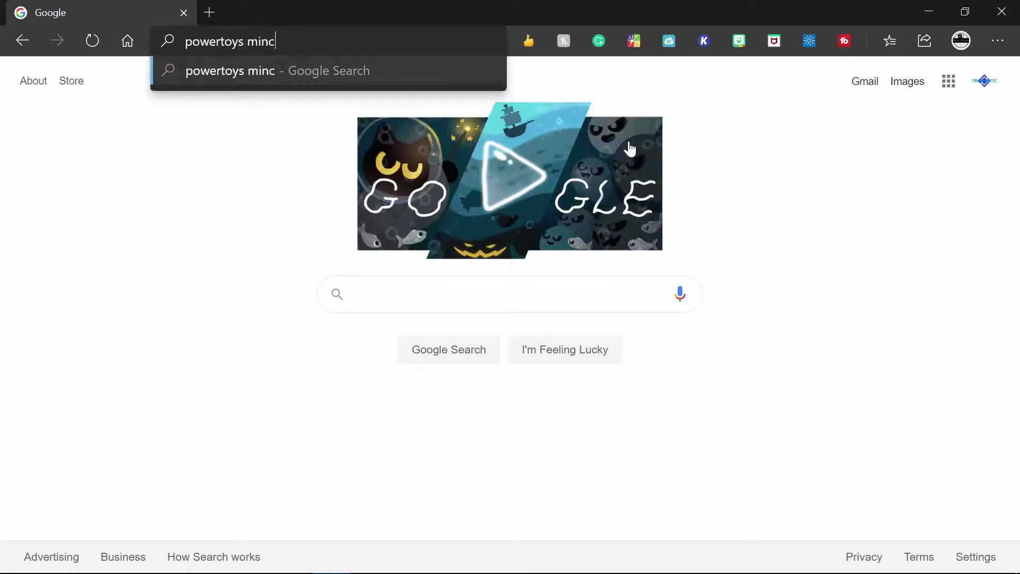
pyautogui.press('Return')
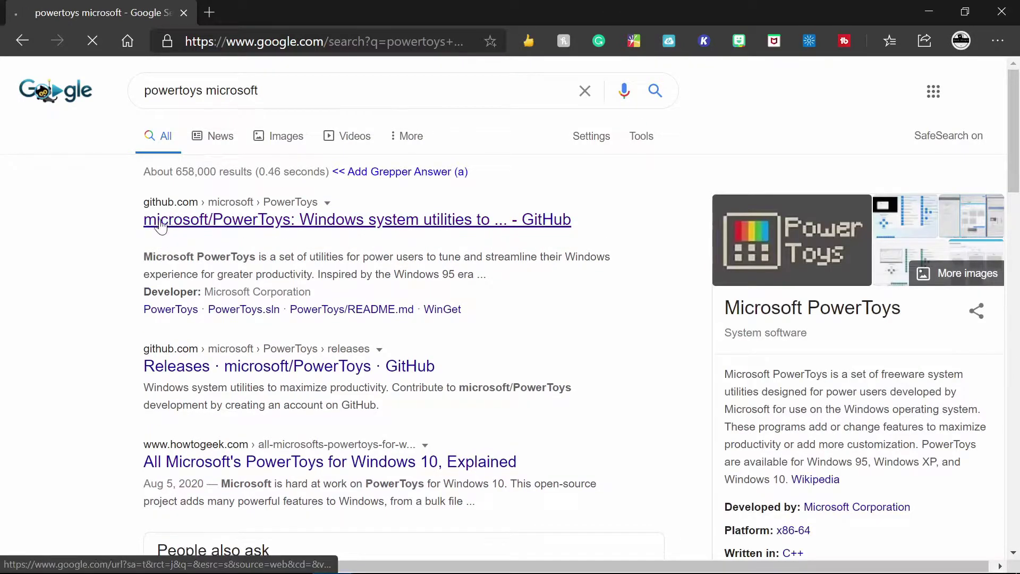
pyautogui.click(158, 222)
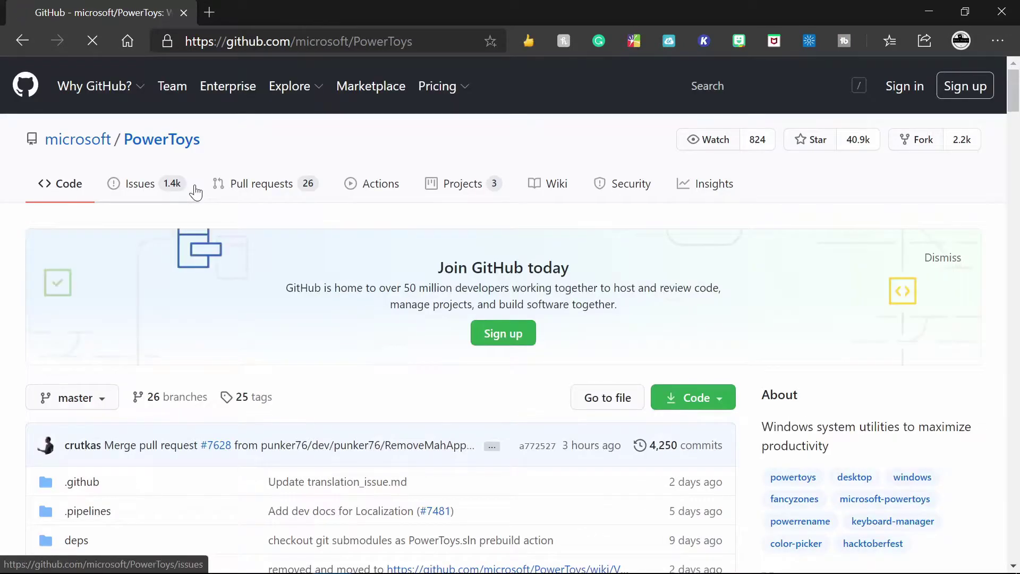
# Open the repository's Releases page and read through the notes for Release v0.25.0.
pyautogui.scroll(-7, 248, 221)
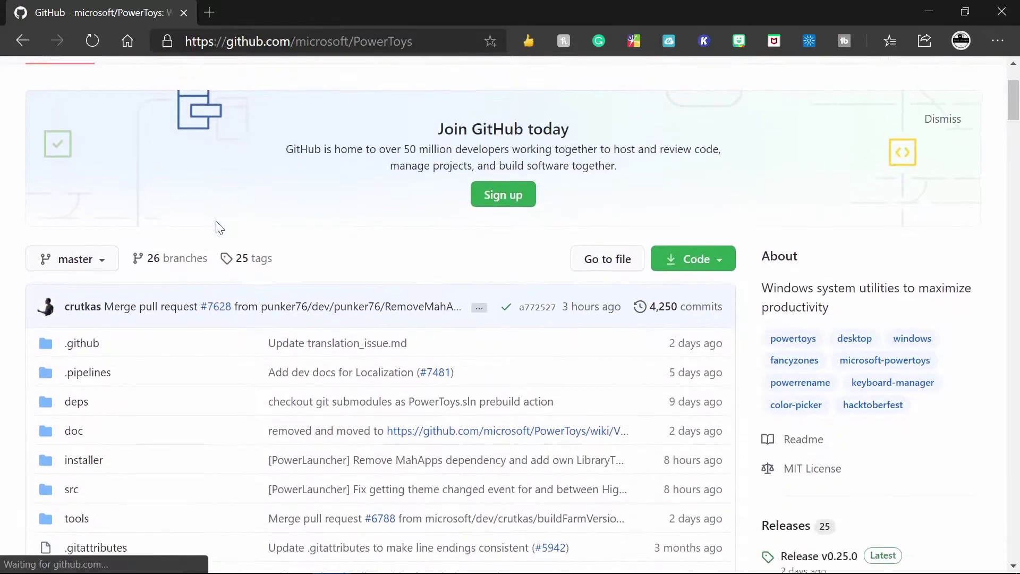
pyautogui.scroll(-1, 243, 280)
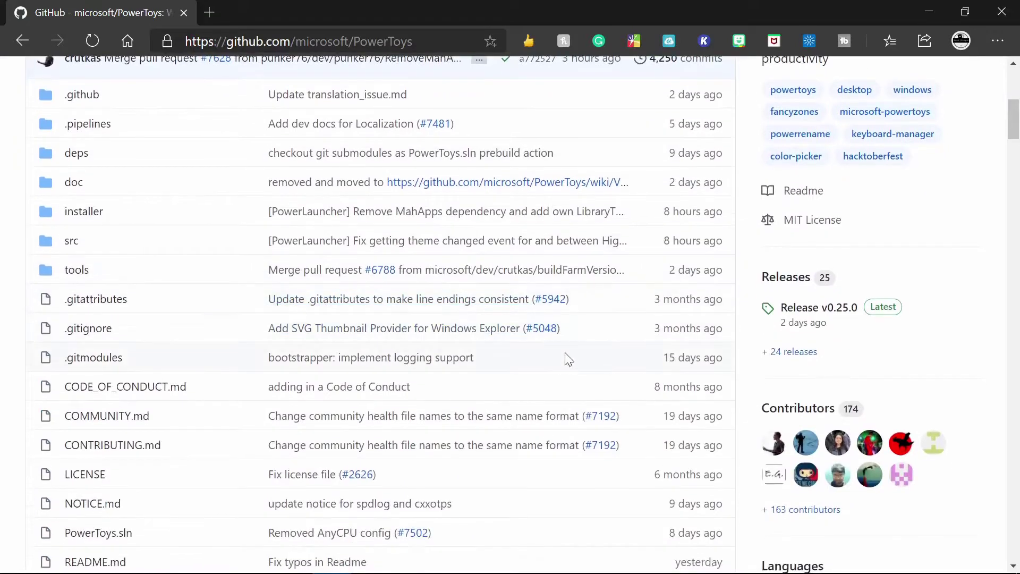
pyautogui.click(797, 280)
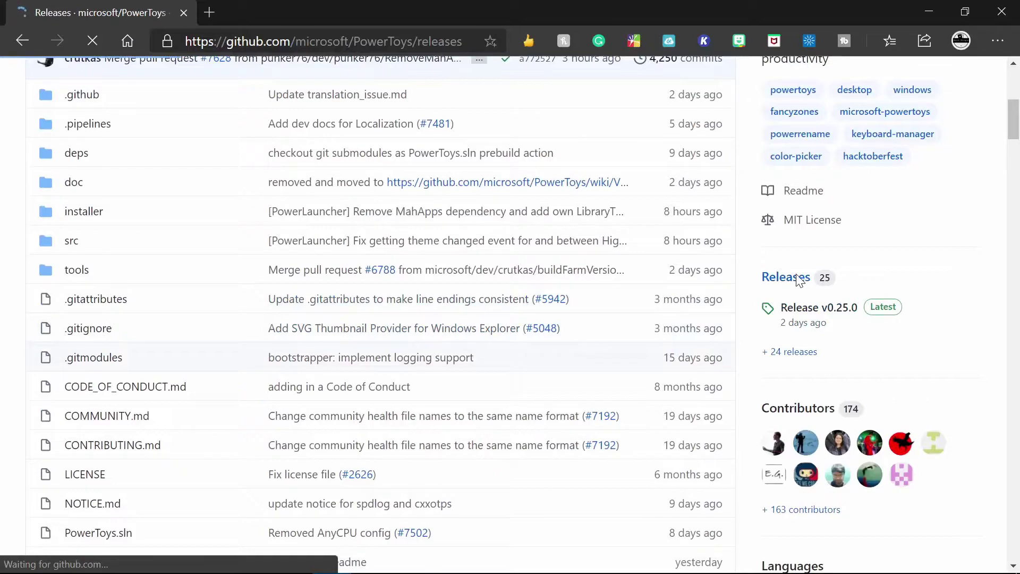
pyautogui.scroll(-4, 642, 311)
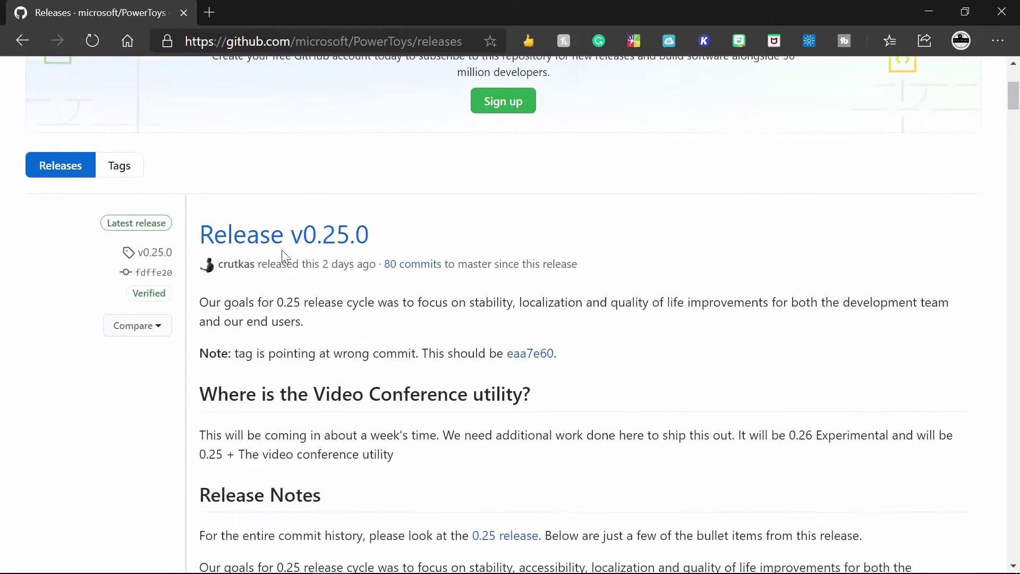
pyautogui.scroll(-1, 273, 244)
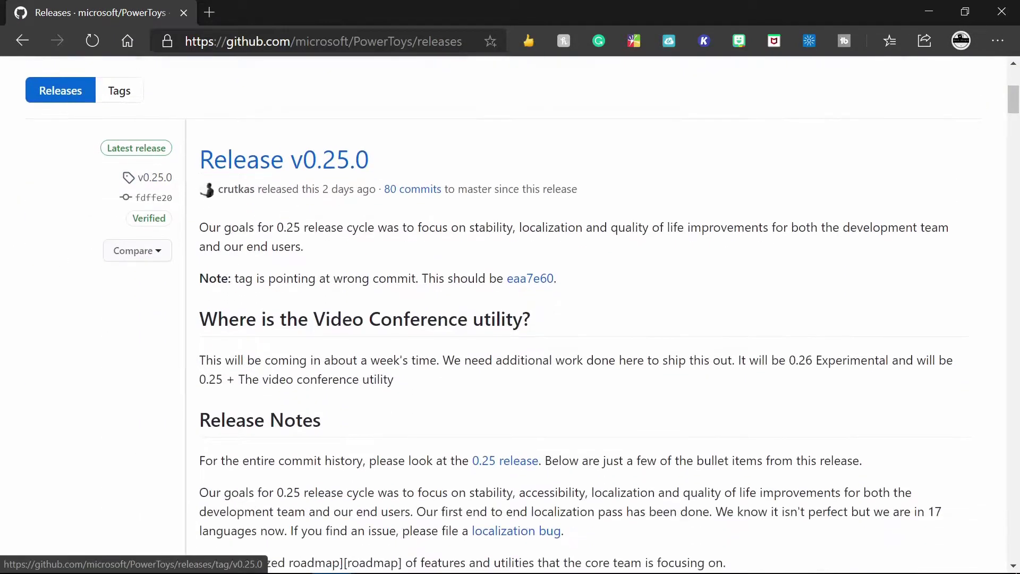
pyautogui.scroll(2, 289, 257)
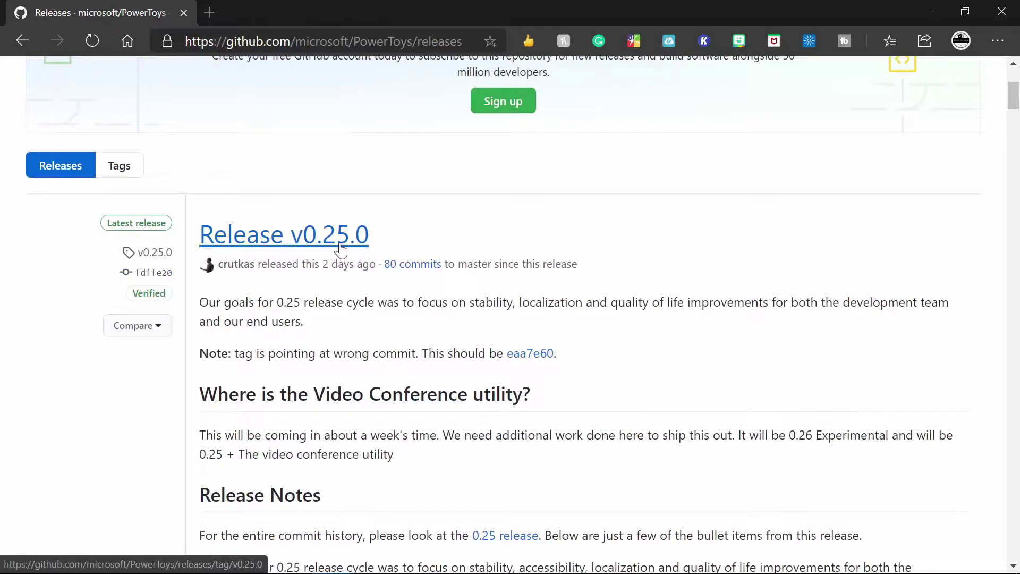
pyautogui.scroll(-8, 329, 318)
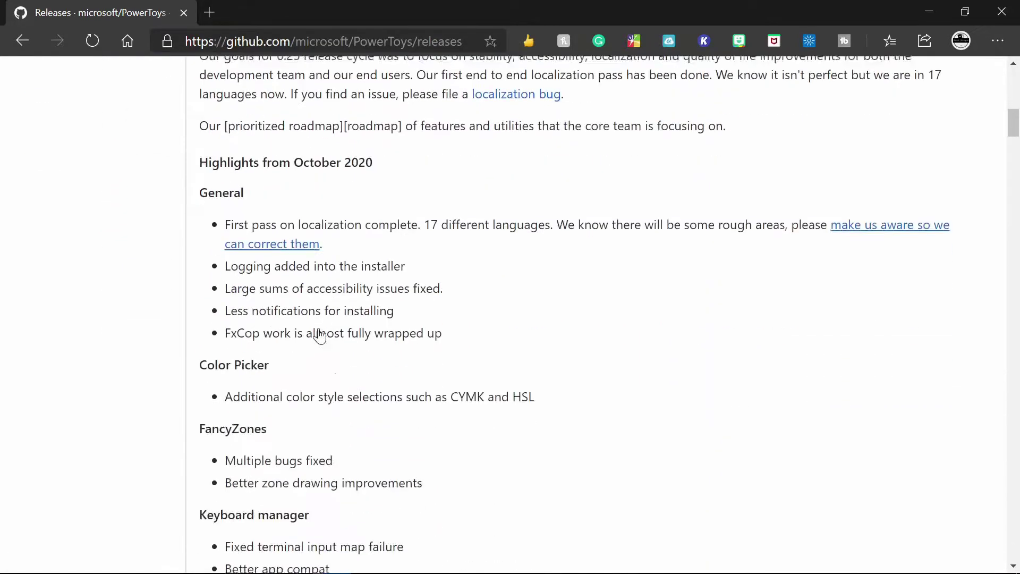
pyautogui.scroll(-10, 319, 335)
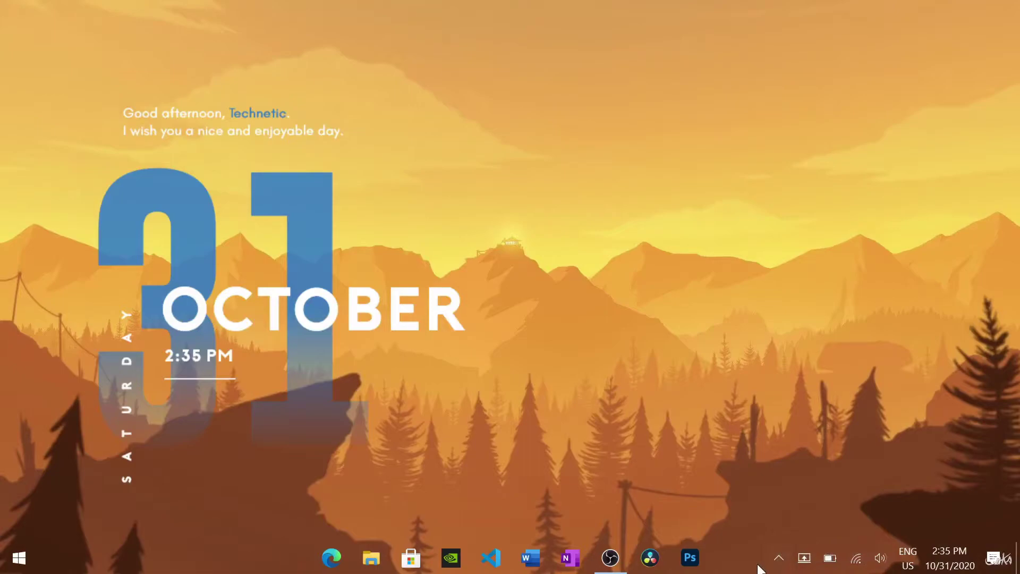
# Reopen PowerToys Settings, maximize it and review the administrator, appearance, startup and update options on the General page.
pyautogui.click(778, 558)
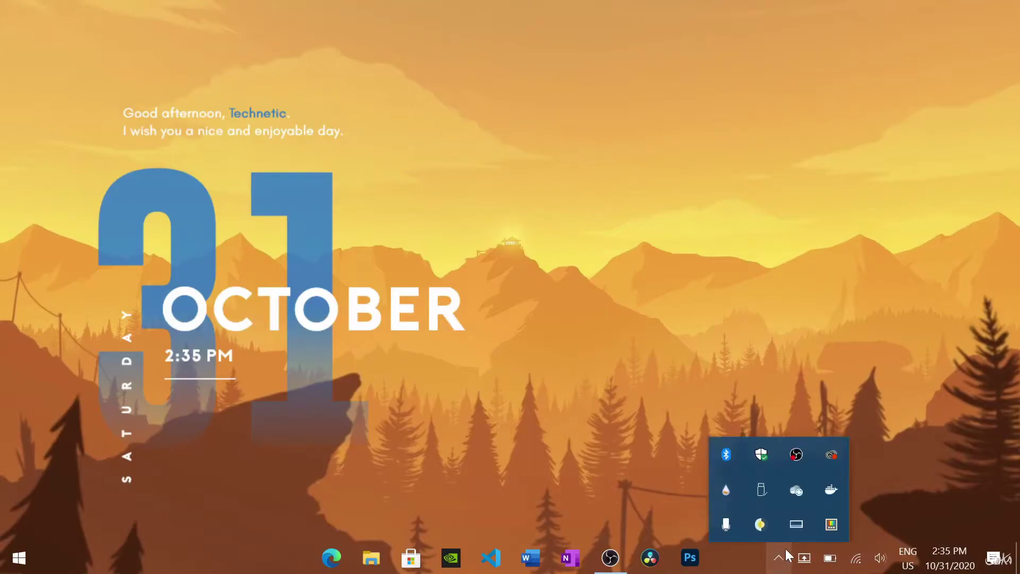
pyautogui.click(836, 524)
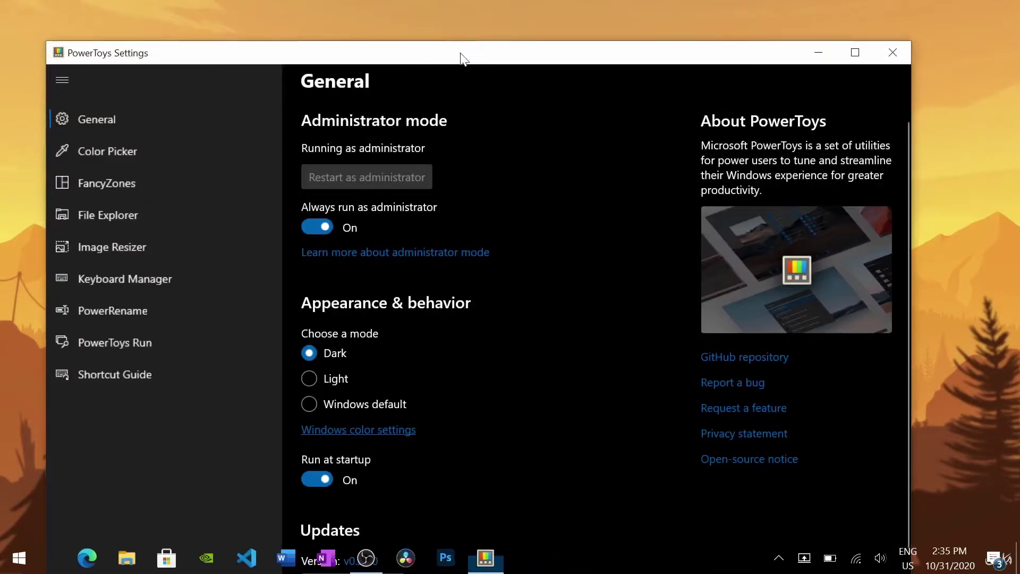
pyautogui.moveTo(462, 57); pyautogui.dragTo(544, 0)
pyautogui.scroll(-3, 374, 276)
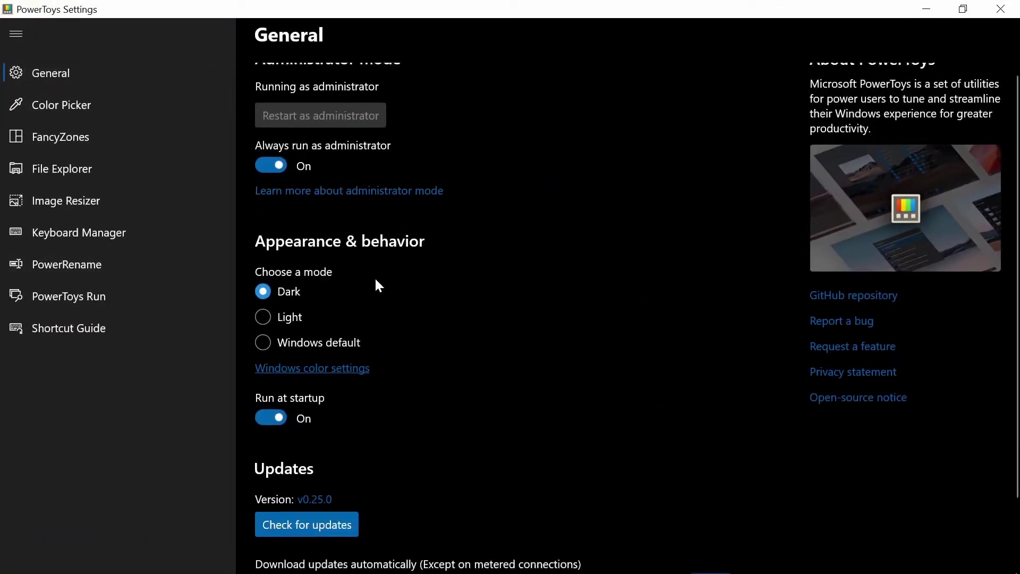
pyautogui.scroll(3, 412, 240)
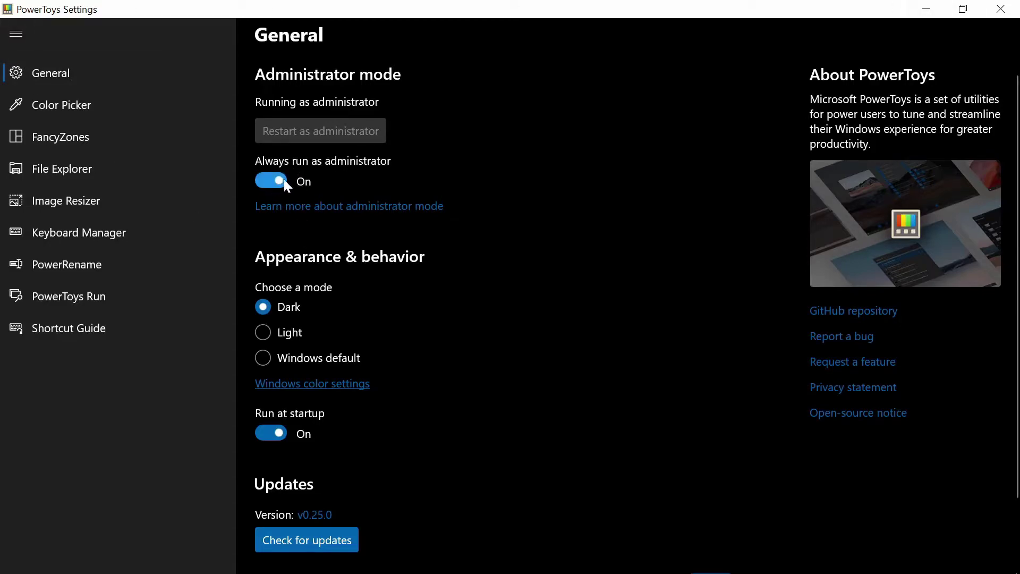
pyautogui.scroll(-2, 378, 227)
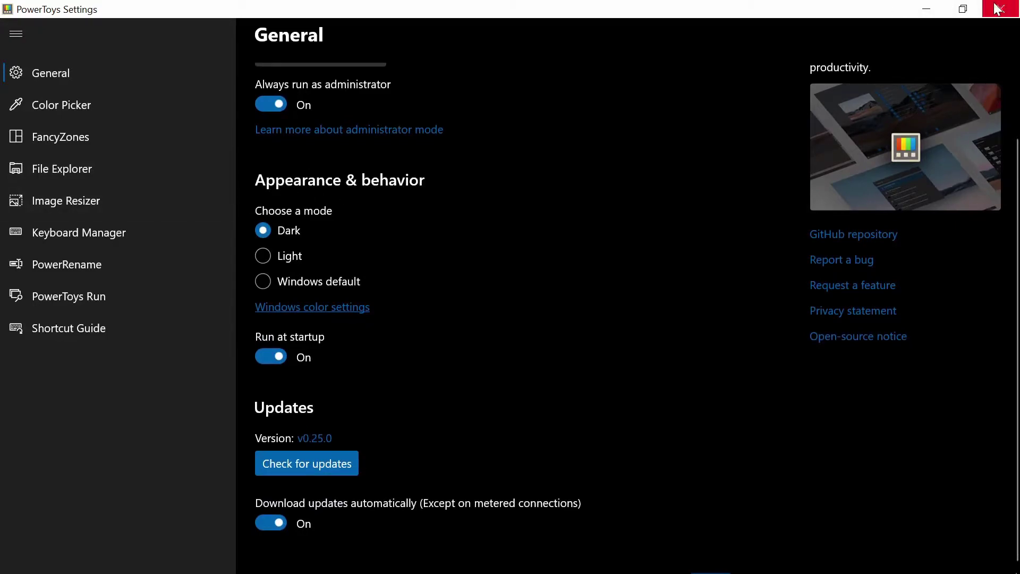
# Restore the PowerToys Settings window to its smaller size and set the appearance mode to Windows default.
pyautogui.click(966, 7)
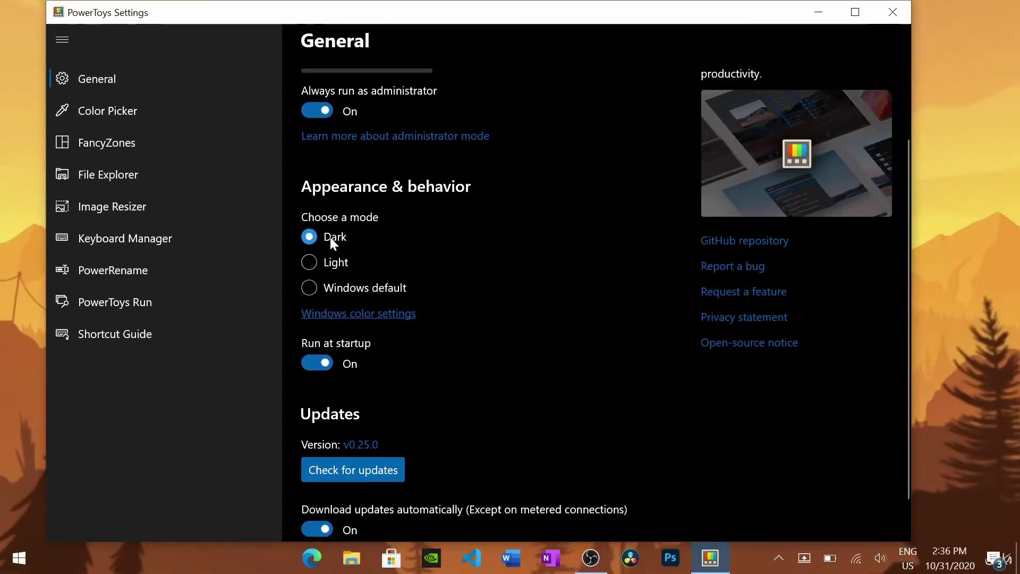
pyautogui.click(306, 264)
pyautogui.click(310, 288)
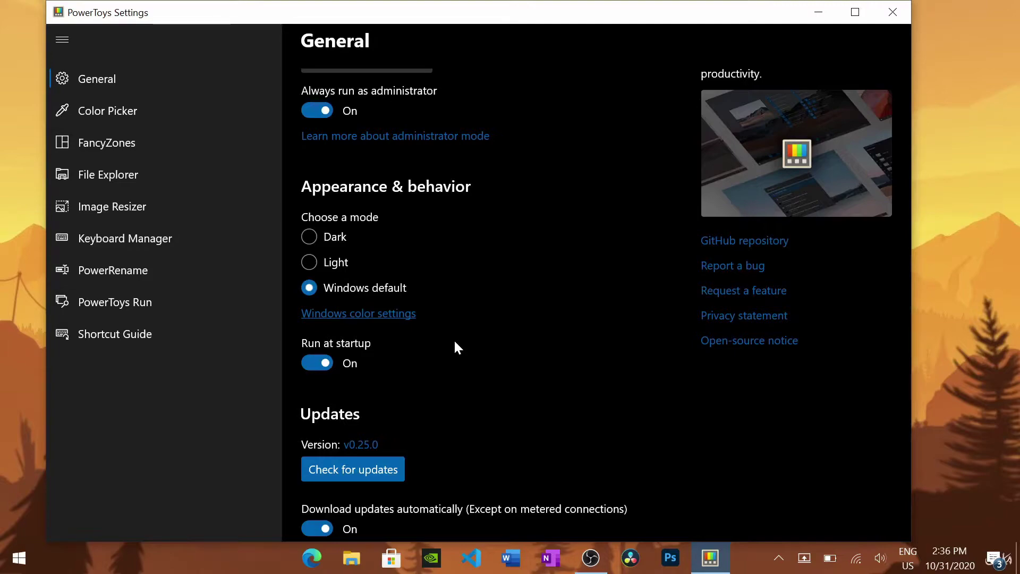
# Open the Colors personalization page in Windows Settings and check the color mode choices, keeping Dark selected.
pyautogui.press('super+i')
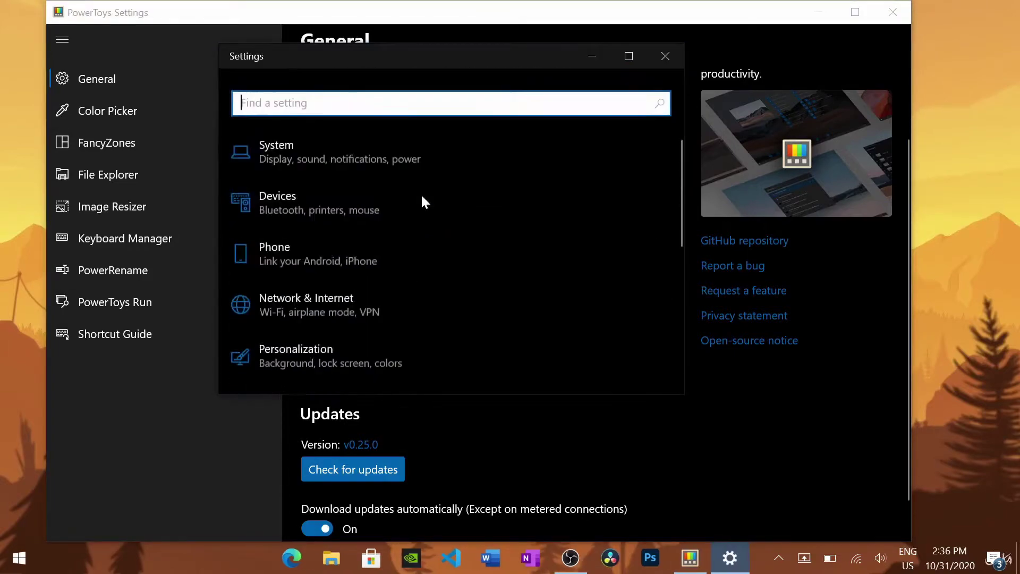
pyautogui.scroll(-2, 424, 202)
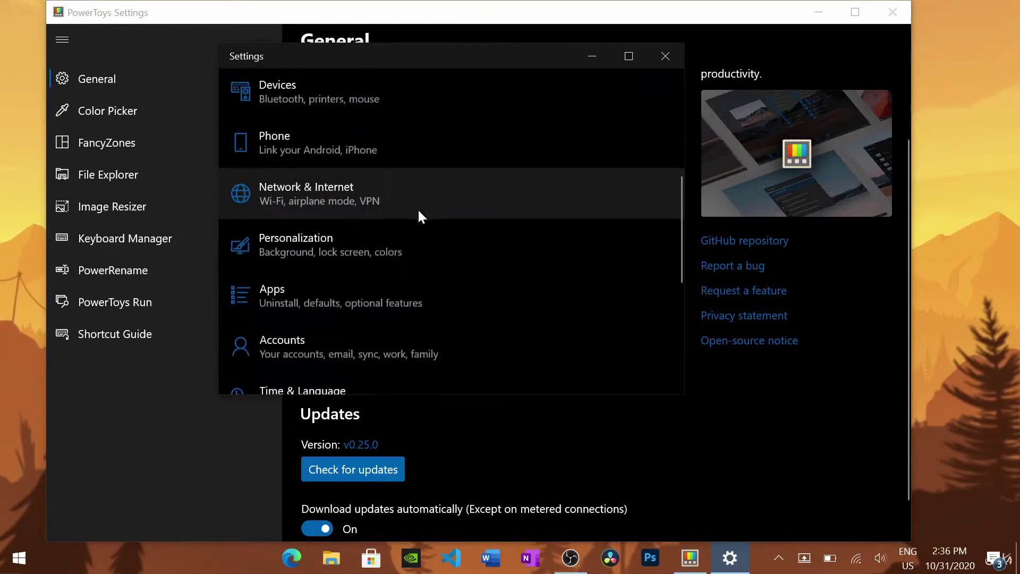
pyautogui.click(312, 236)
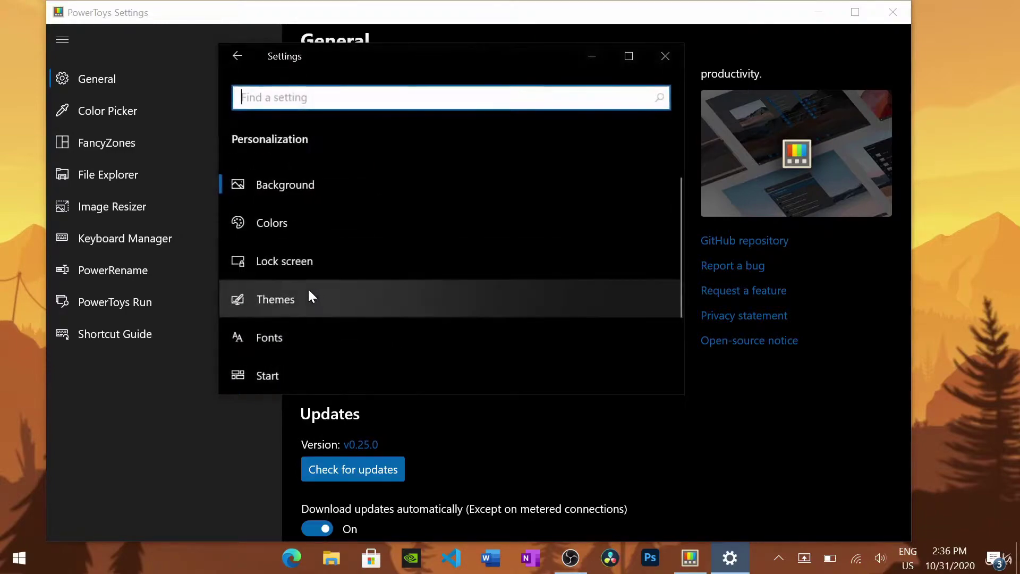
pyautogui.scroll(-2, 324, 245)
pyautogui.scroll(2, 324, 246)
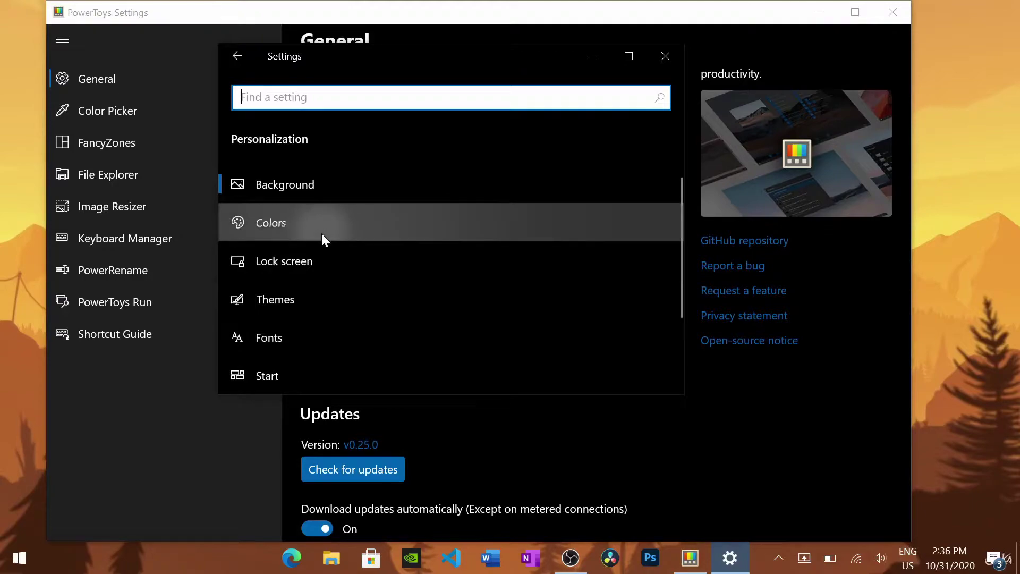
pyautogui.click(322, 237)
pyautogui.scroll(-1, 311, 305)
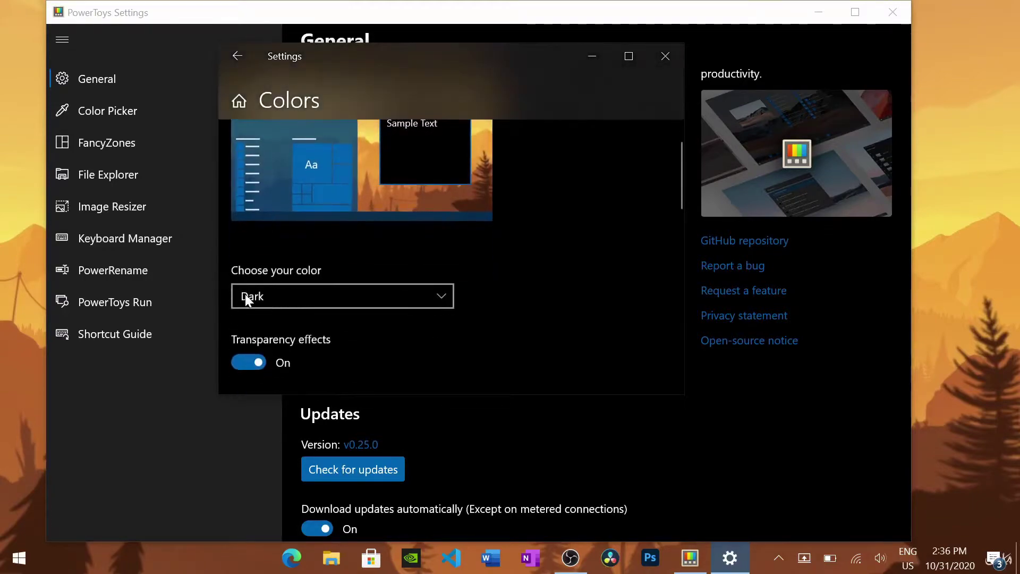
pyautogui.click(241, 293)
pyautogui.click(278, 295)
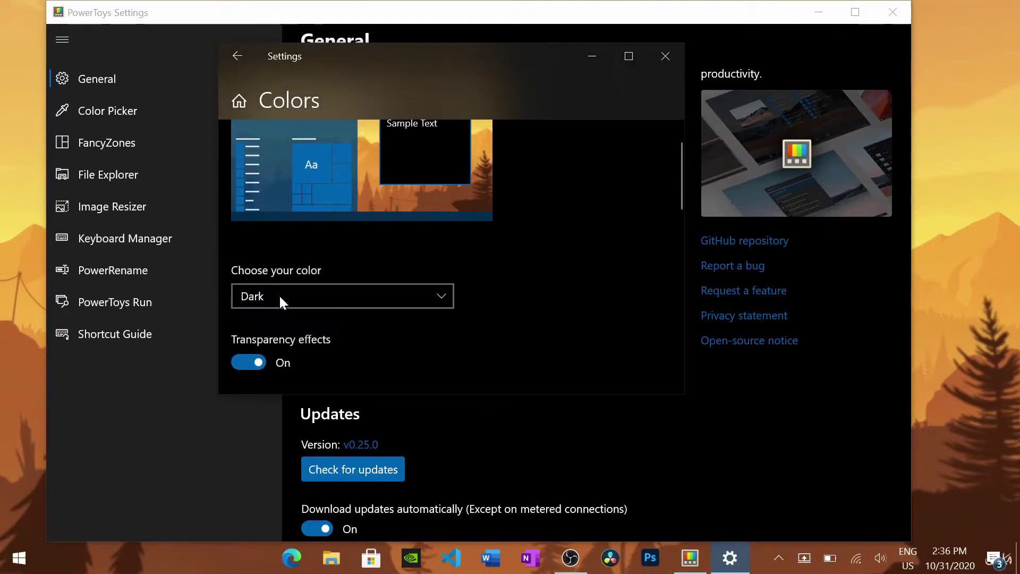
# Close the Windows Colors settings, maximize PowerToys Settings and review the appearance, startup and update options on the General page.
pyautogui.moveTo(478, 60); pyautogui.dragTo(497, 27)
pyautogui.click(685, 27)
pyautogui.scroll(-2, 441, 260)
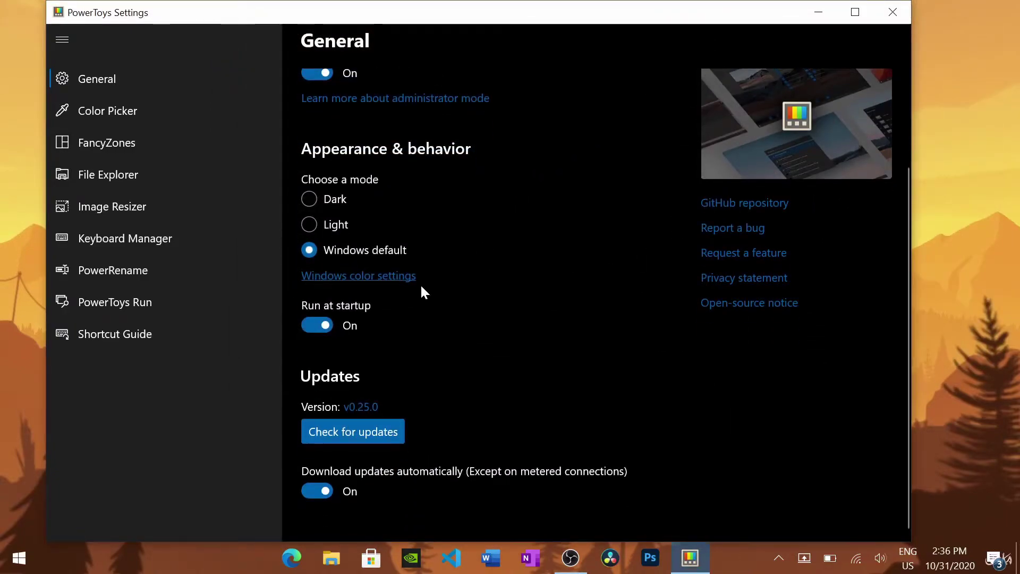
pyautogui.click(872, 7)
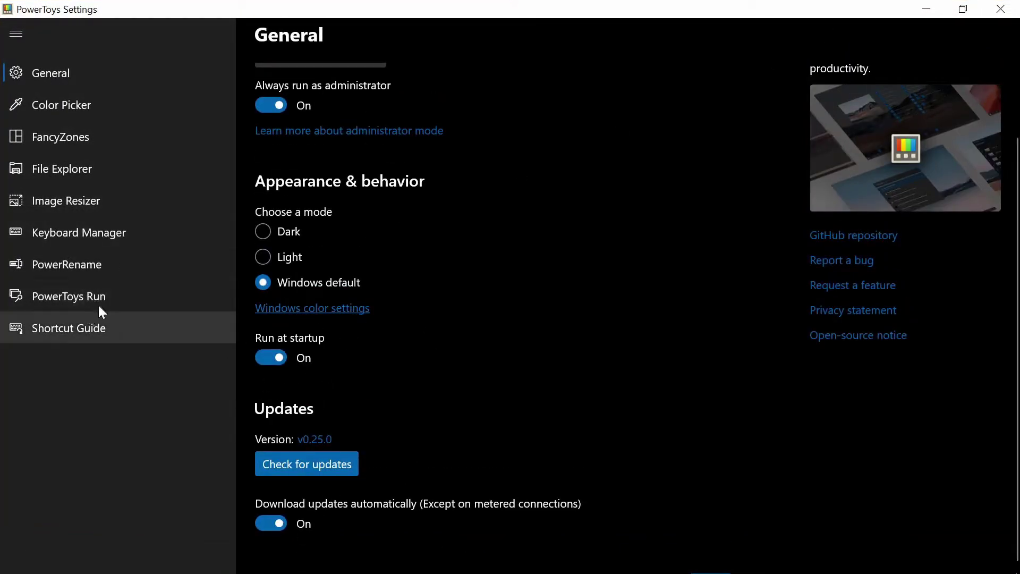
pyautogui.click(129, 269)
pyautogui.click(103, 75)
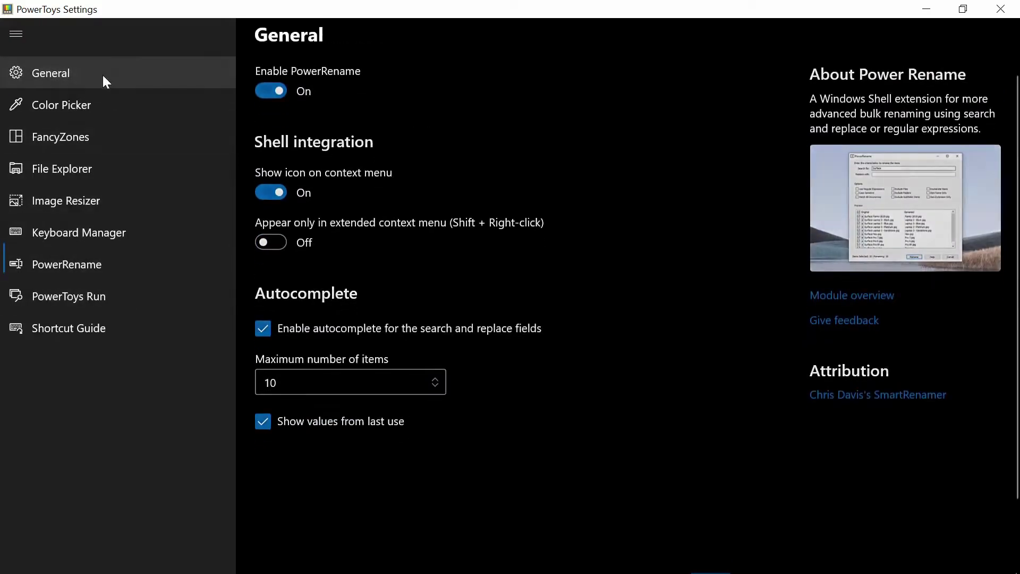
pyautogui.scroll(-3, 339, 437)
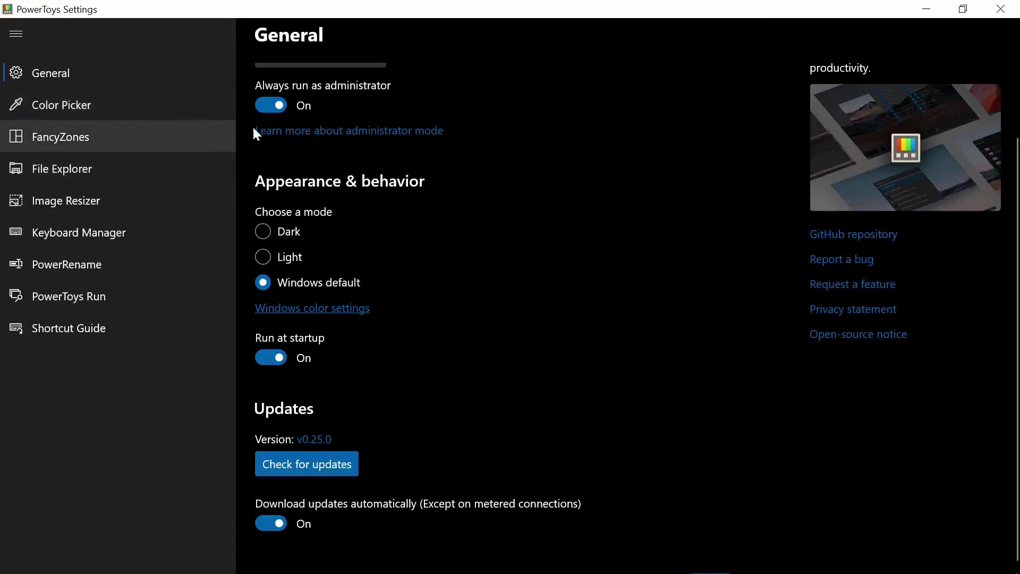
# Open the Color Picker page and review its activation shortcut and copied color representation settings.
pyautogui.click(963, 9)
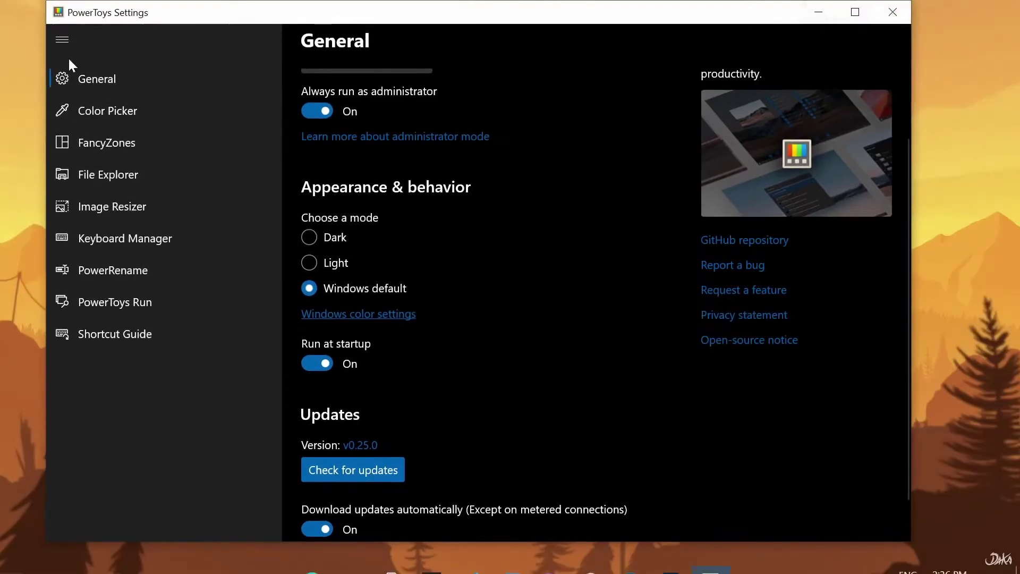
pyautogui.click(856, 12)
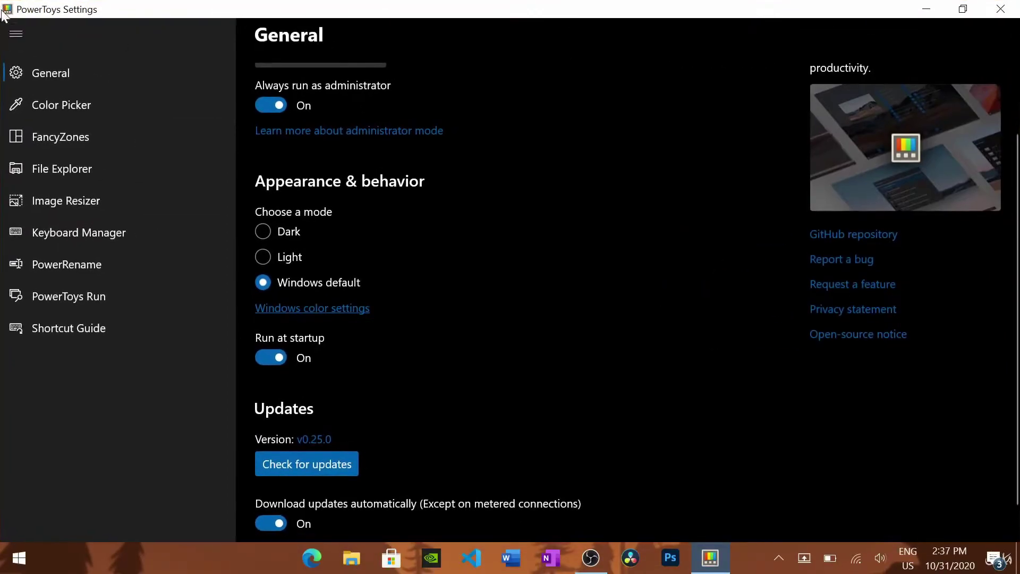
pyautogui.click(59, 102)
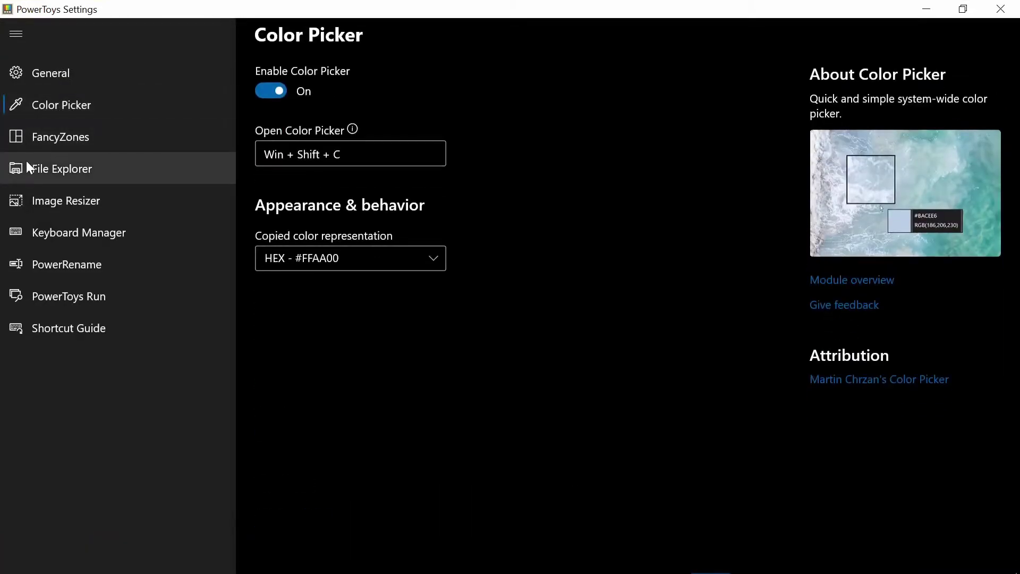
pyautogui.click(963, 9)
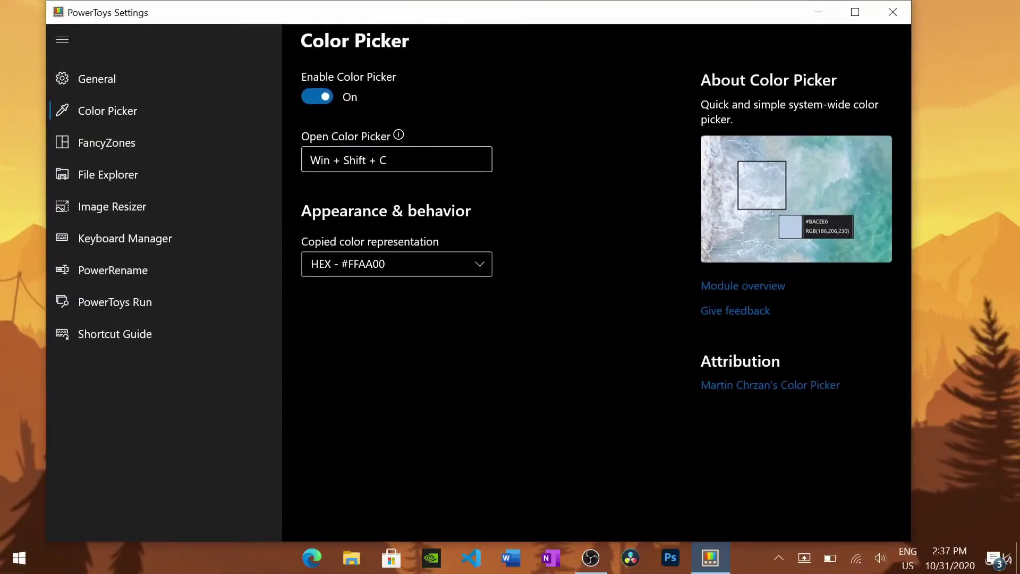
# Minimize PowerToys Settings and inspect the hex colors of the desktop wallpaper twice with Color Picker, dismissing it each time.
pyautogui.click(817, 16)
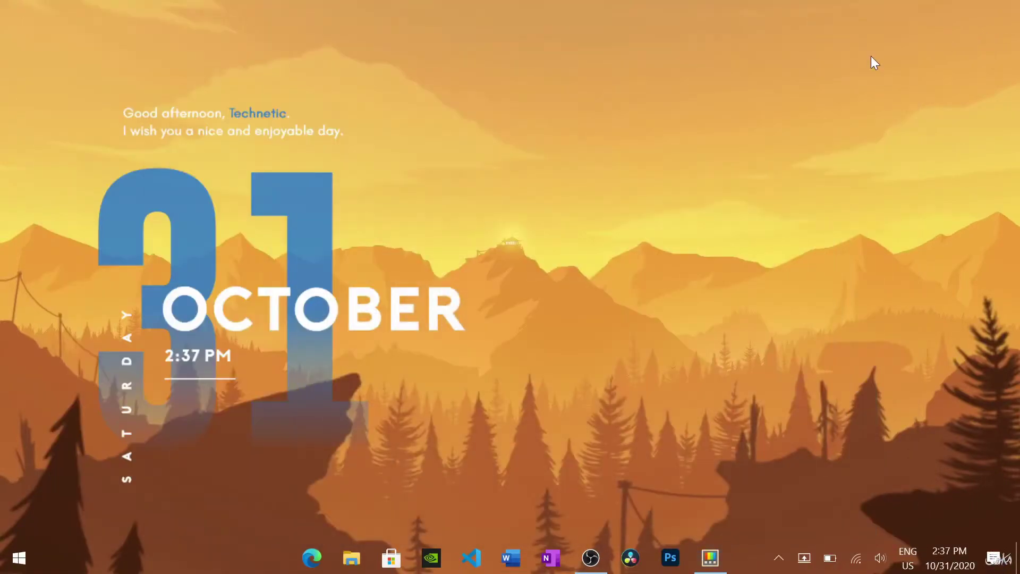
pyautogui.press('super+shift+c')
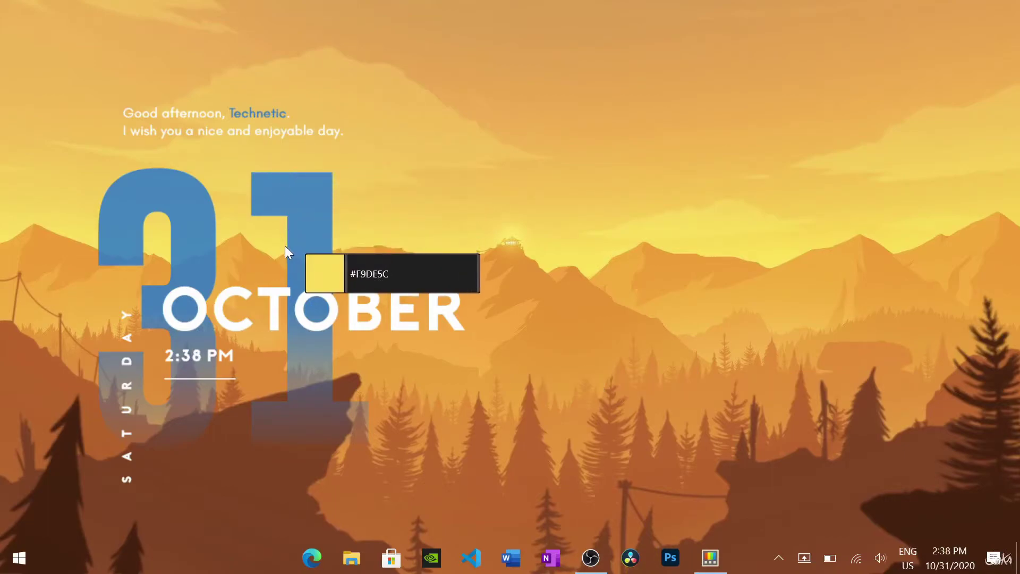
pyautogui.press('Escape')
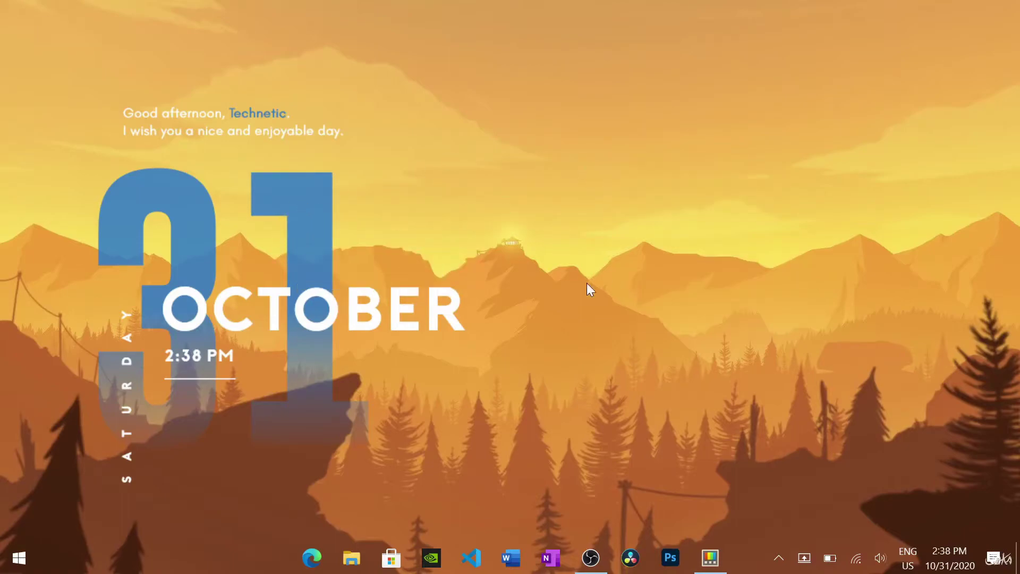
pyautogui.click(709, 557)
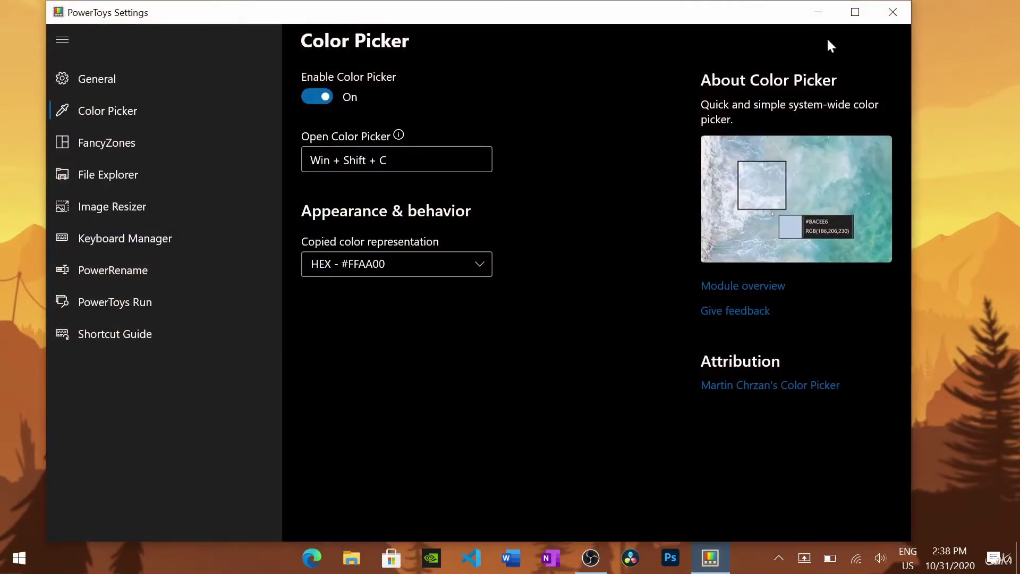
pyautogui.click(818, 13)
pyautogui.press('super+shift+c')
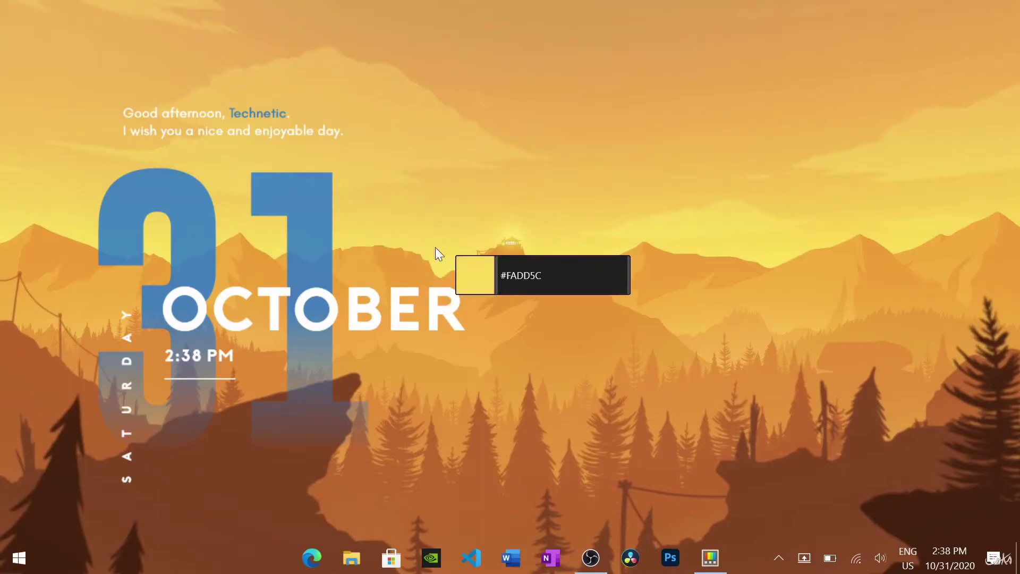
pyautogui.press('Escape')
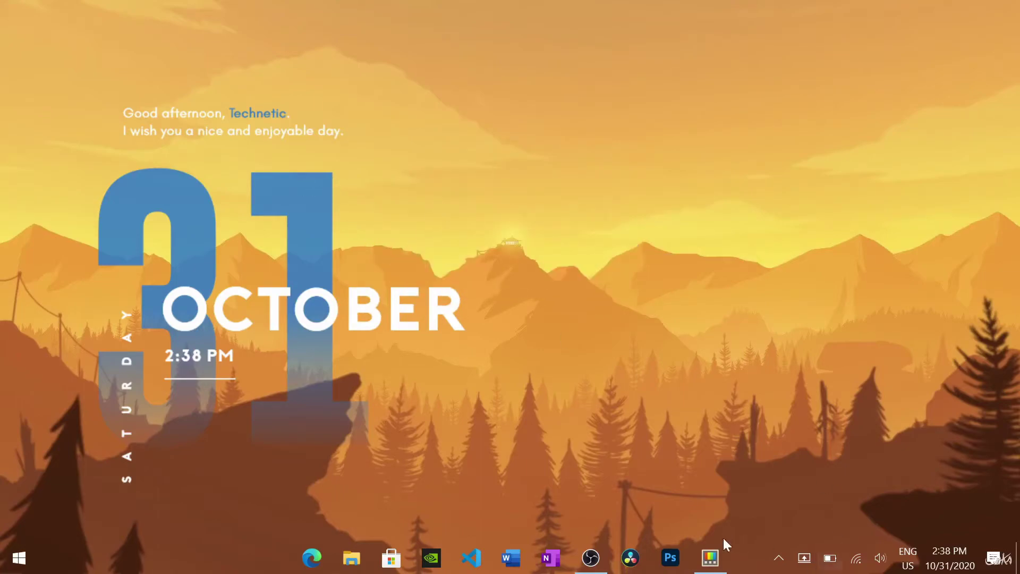
# Bring PowerToys Settings back and review the zone behavior options on the FancyZones page.
pyautogui.click(712, 560)
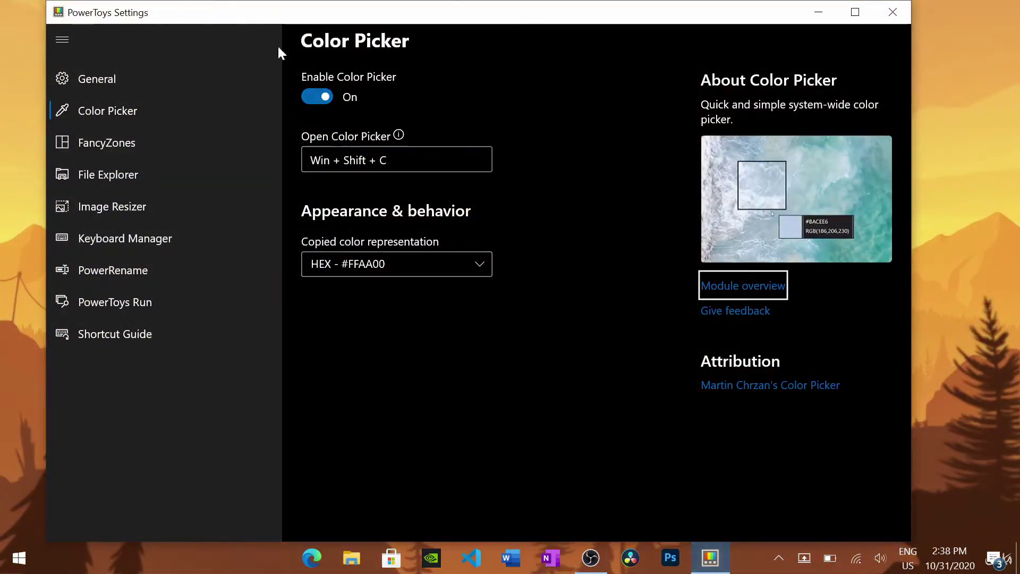
pyautogui.click(98, 142)
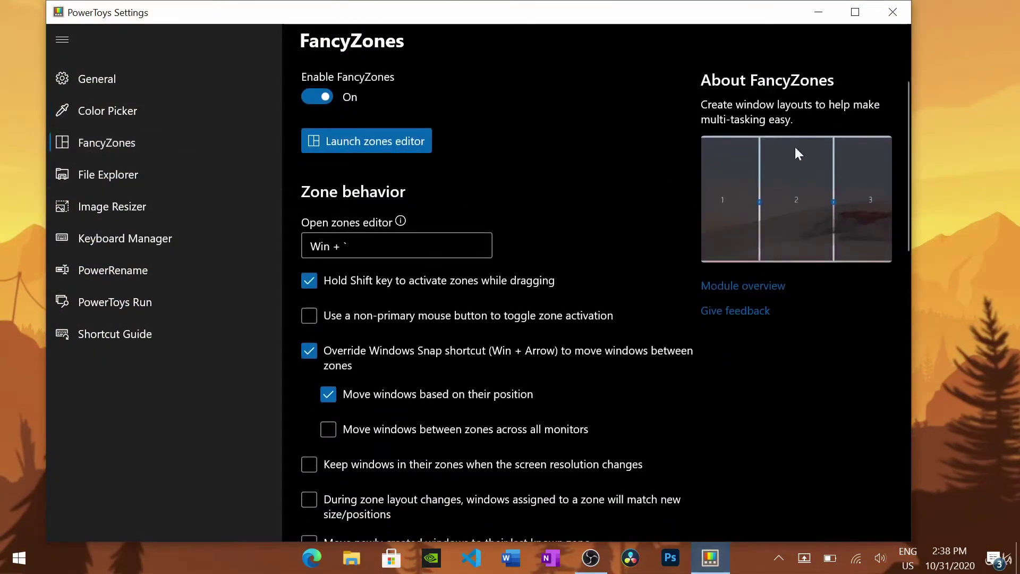
pyautogui.moveTo(688, 6); pyautogui.dragTo(747, 1)
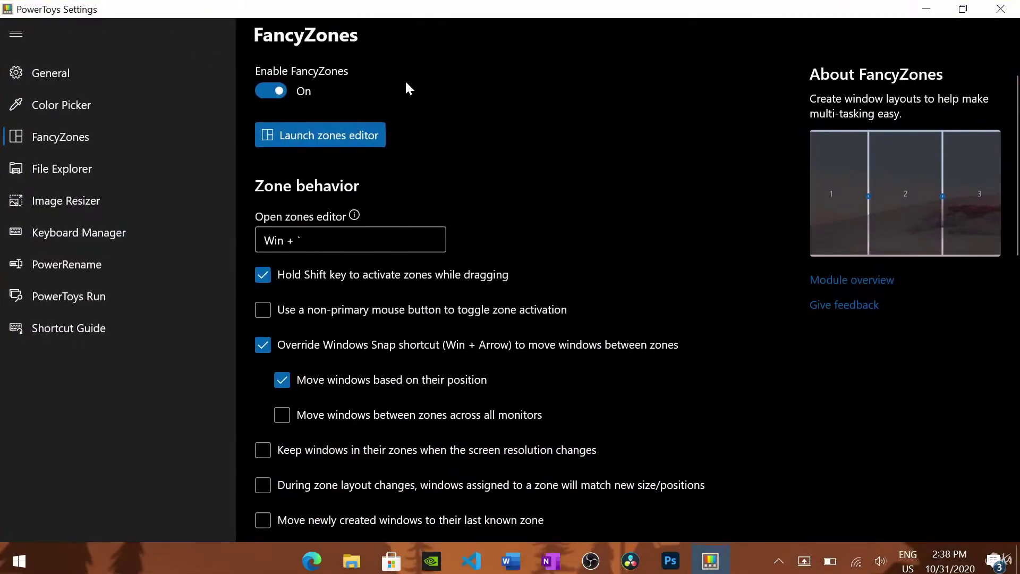
pyautogui.click(963, 9)
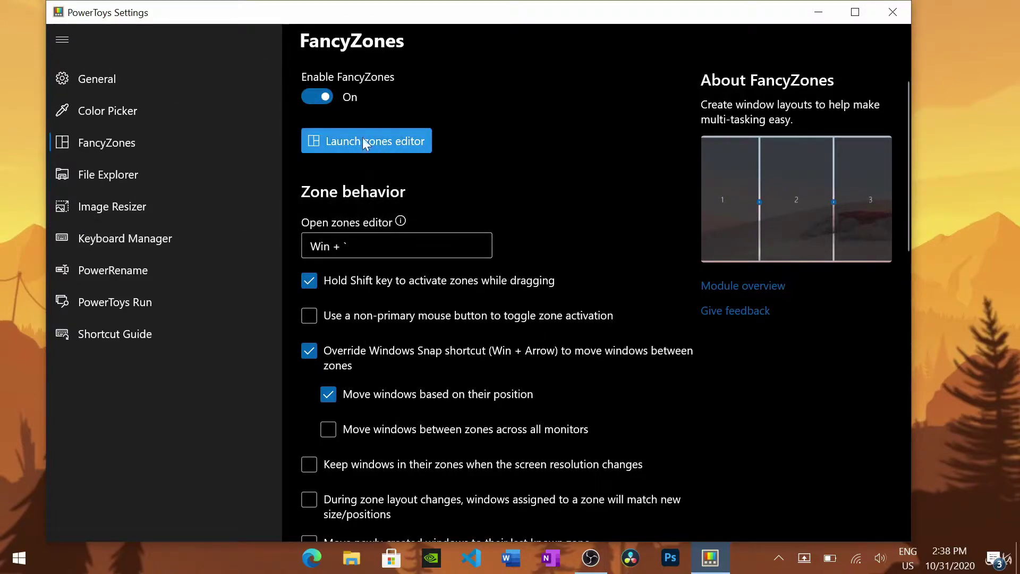
# Launch the zones editor and preview the Focus, Columns, Rows, Grid and Priority Grid template layouts.
pyautogui.click(376, 145)
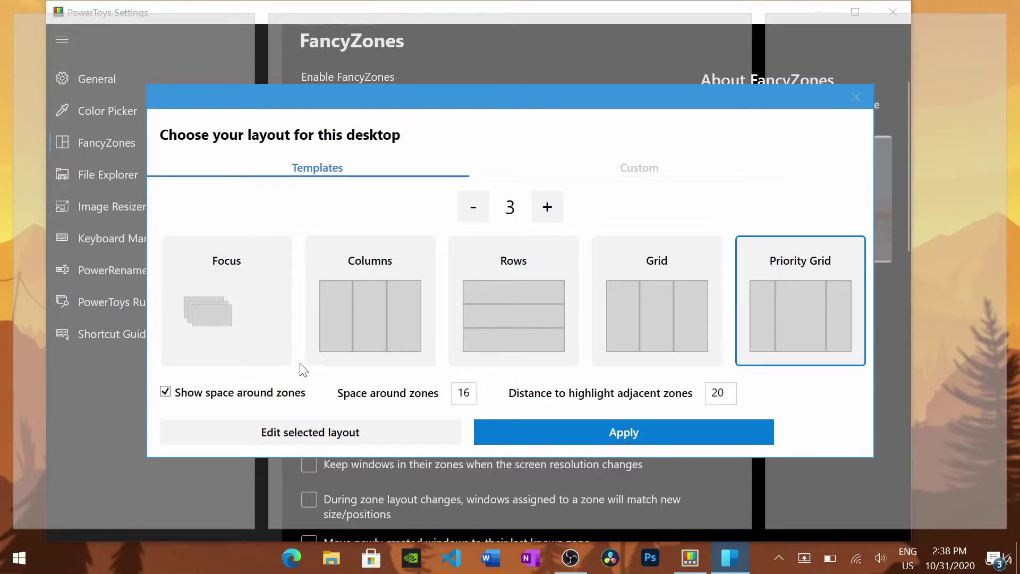
pyautogui.click(238, 318)
pyautogui.moveTo(294, 96); pyautogui.dragTo(353, 87)
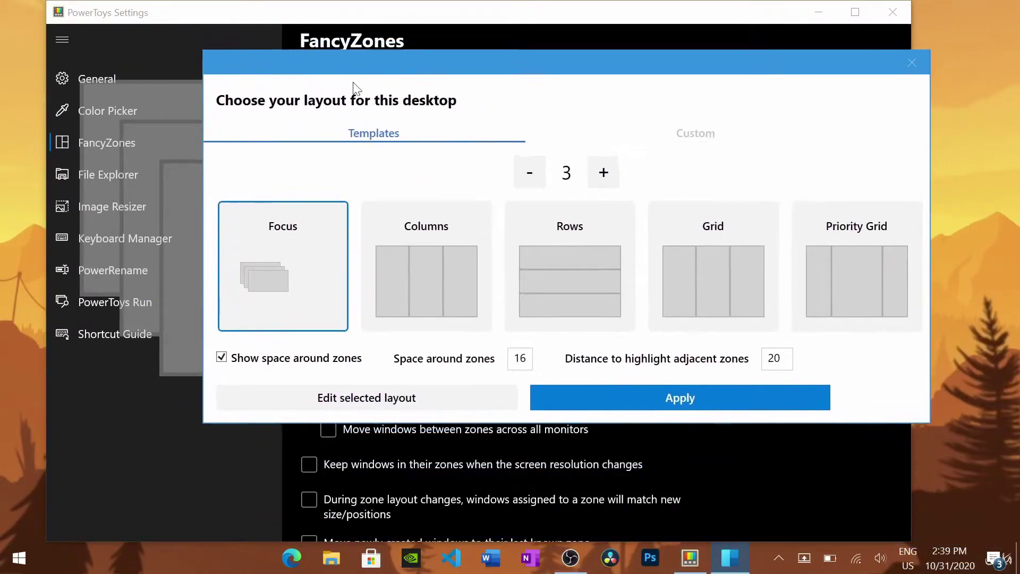
pyautogui.click(410, 250)
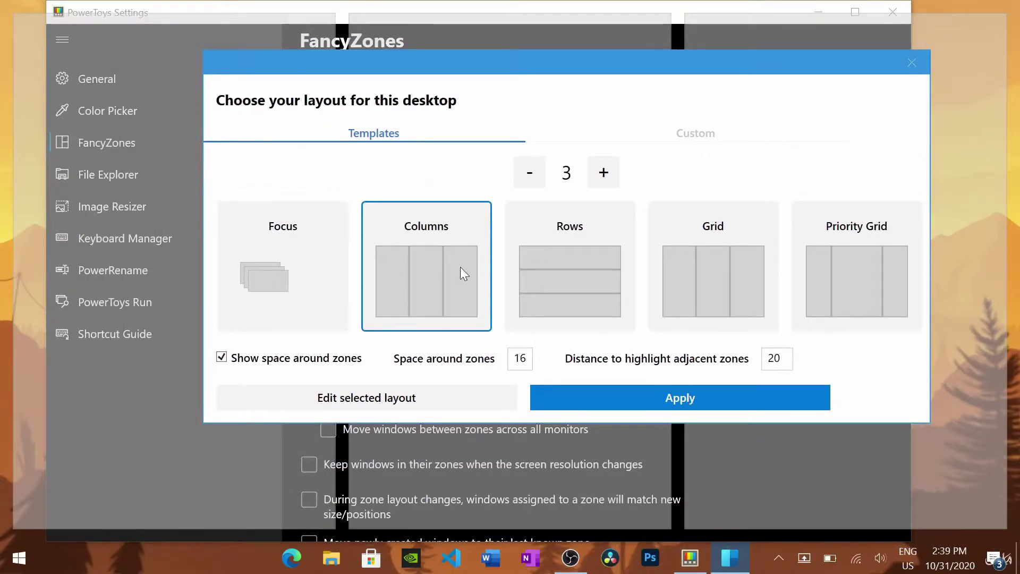
pyautogui.click(595, 284)
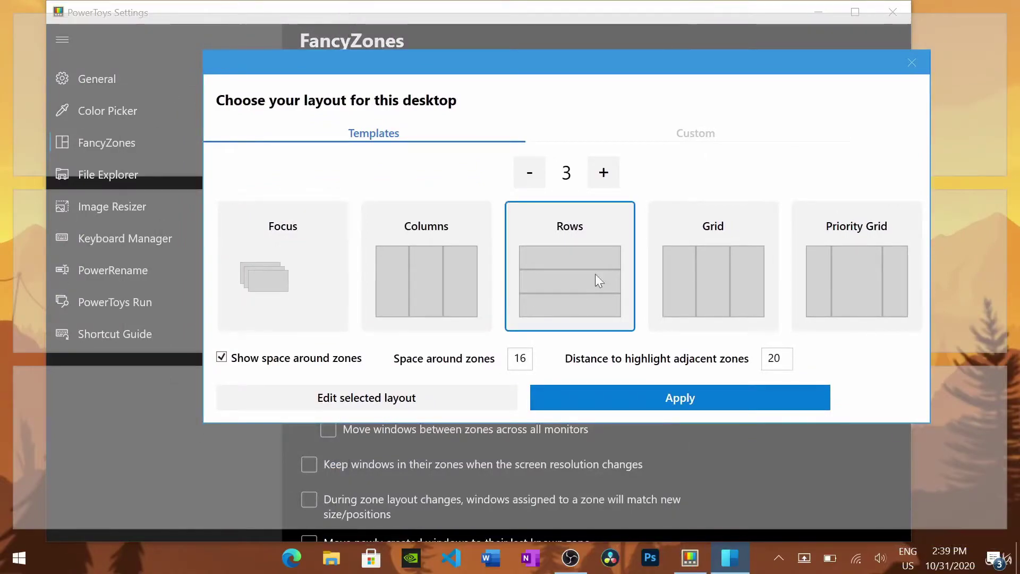
pyautogui.click(711, 260)
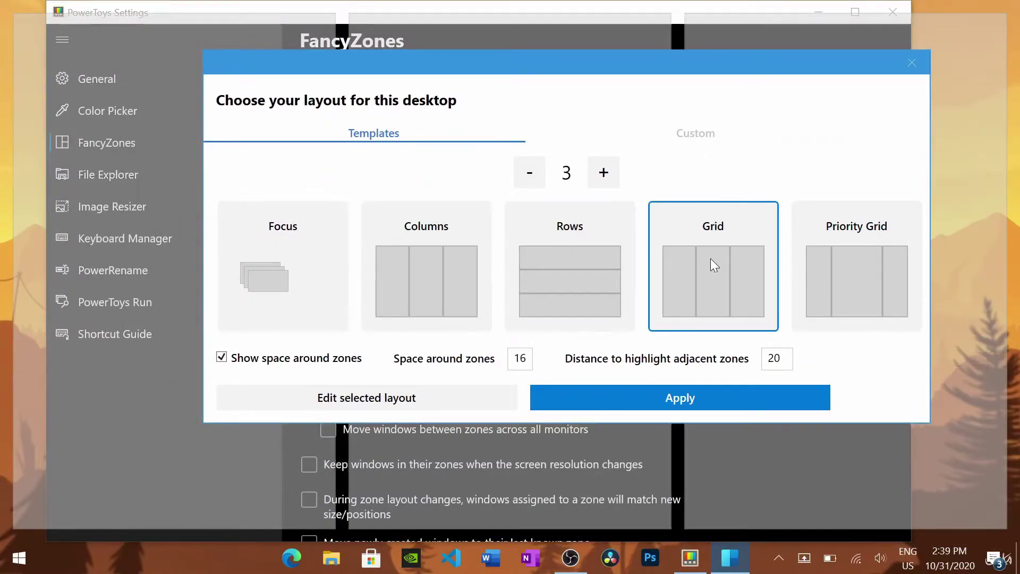
pyautogui.click(864, 267)
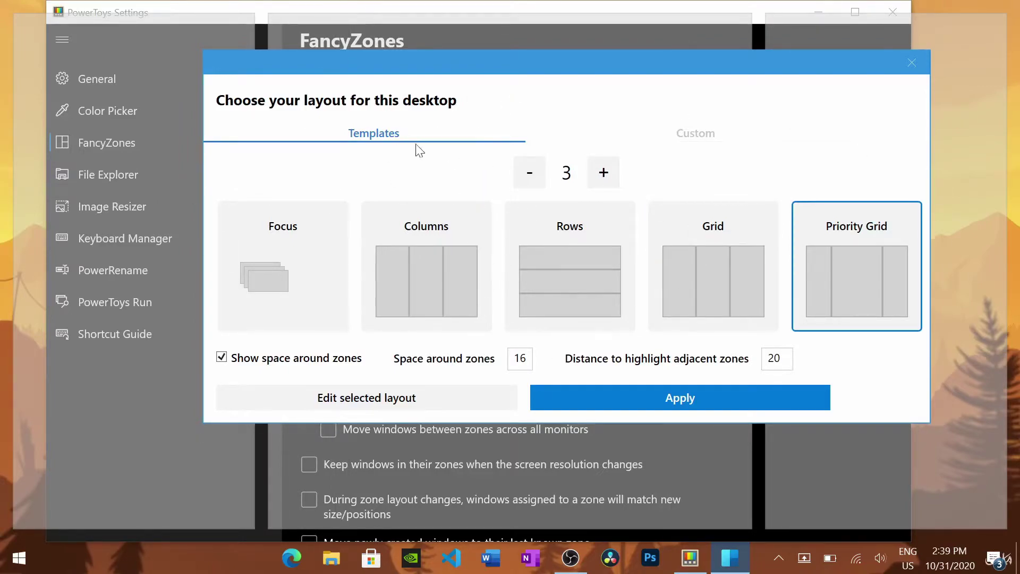
# Delete the existing custom zone layout and start a new one in the Custom layout creator.
pyautogui.click(720, 135)
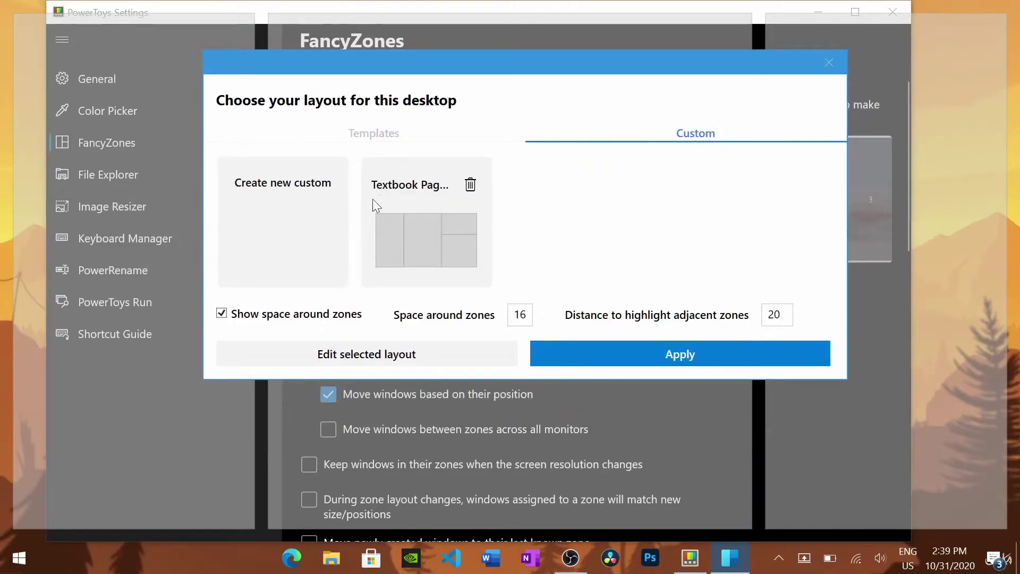
pyautogui.click(470, 185)
pyautogui.click(290, 193)
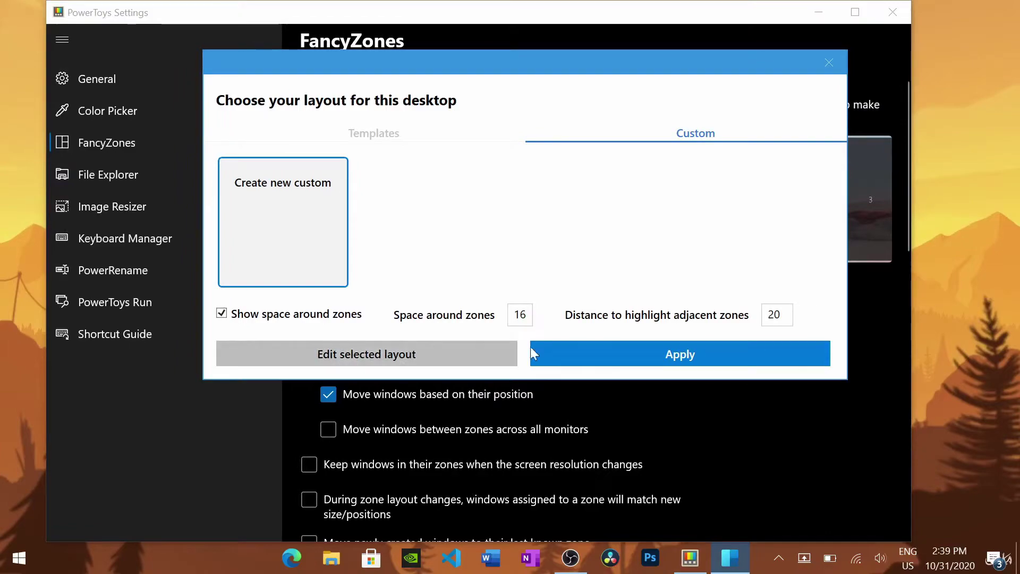
pyautogui.click(391, 355)
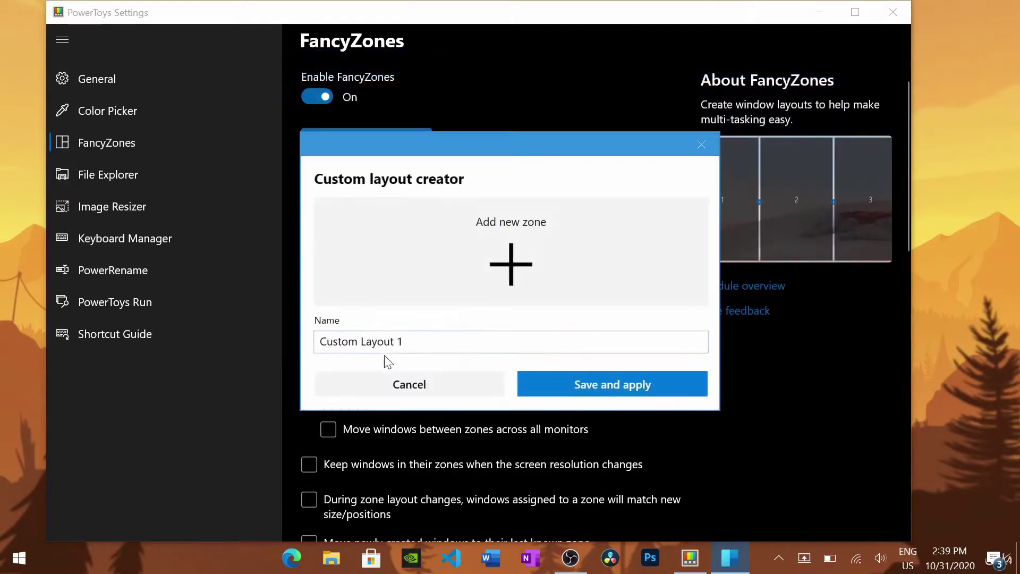
# Add a first zone in the desktop's upper-left corner and stretch it to full height and about half the screen width.
pyautogui.click(518, 263)
pyautogui.moveTo(296, 118); pyautogui.dragTo(205, 9)
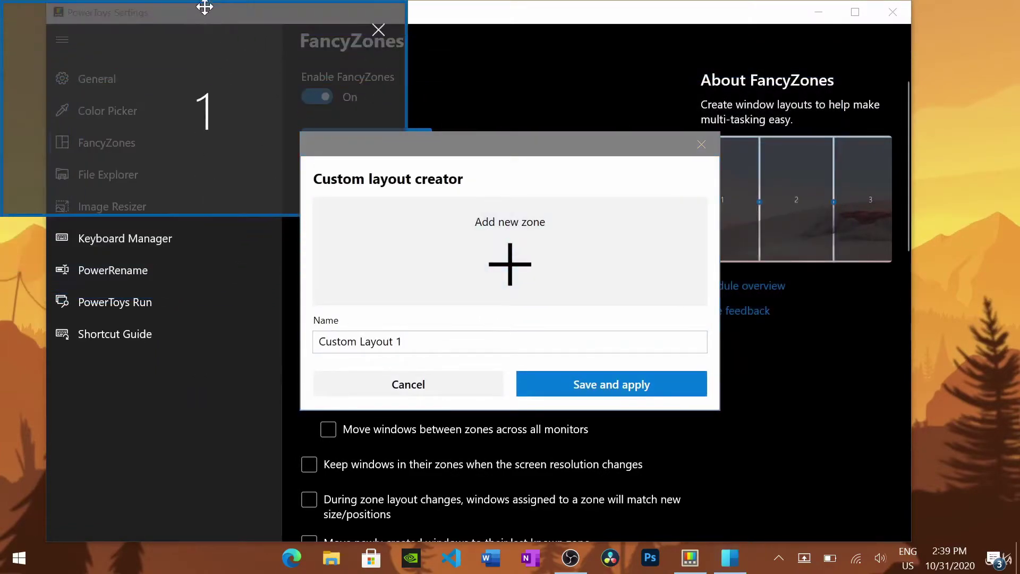
pyautogui.moveTo(575, 158); pyautogui.dragTo(689, 146)
pyautogui.moveTo(244, 72); pyautogui.dragTo(8, 32)
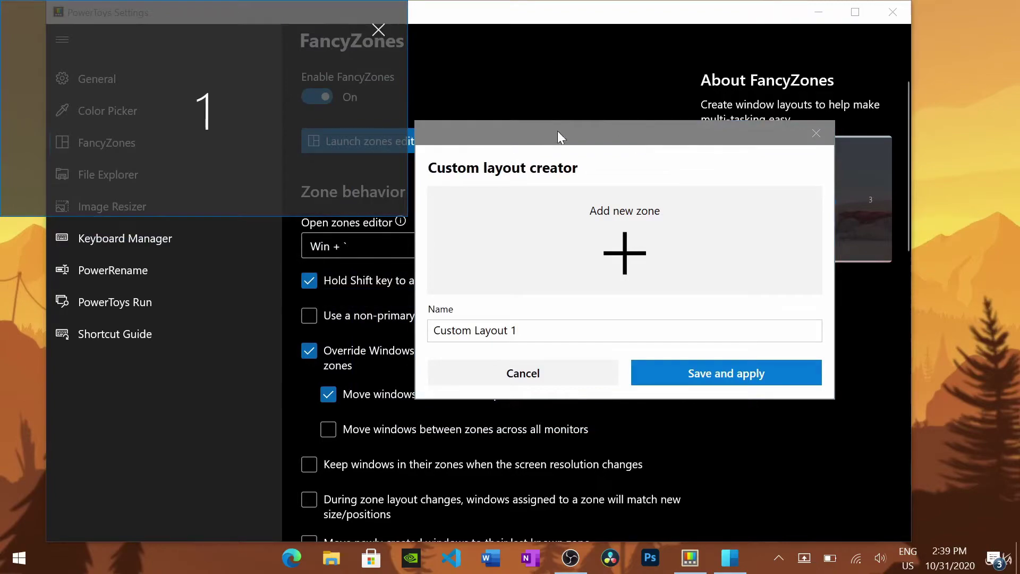
pyautogui.moveTo(561, 137); pyautogui.dragTo(763, 97)
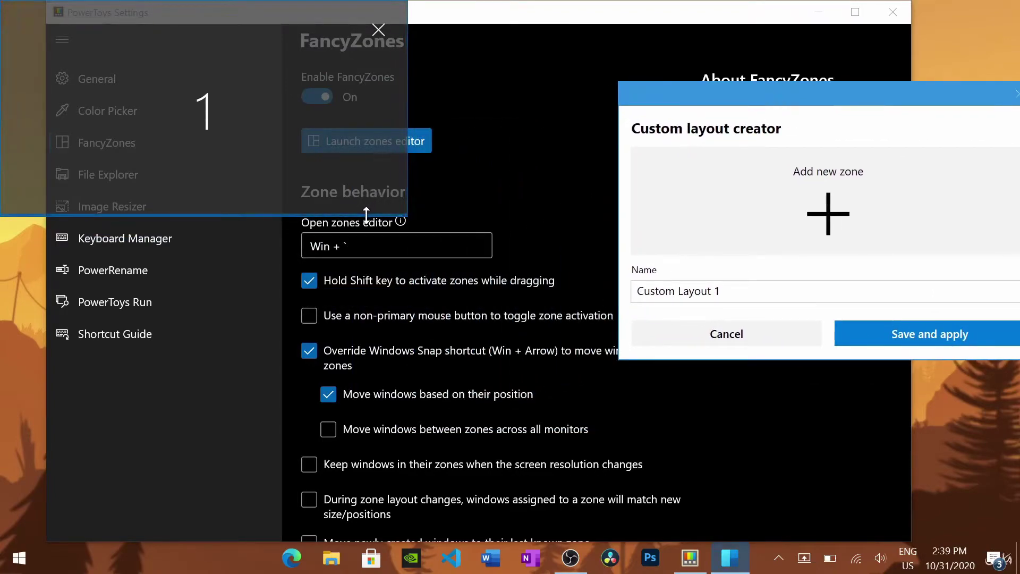
pyautogui.moveTo(365, 214); pyautogui.dragTo(372, 552)
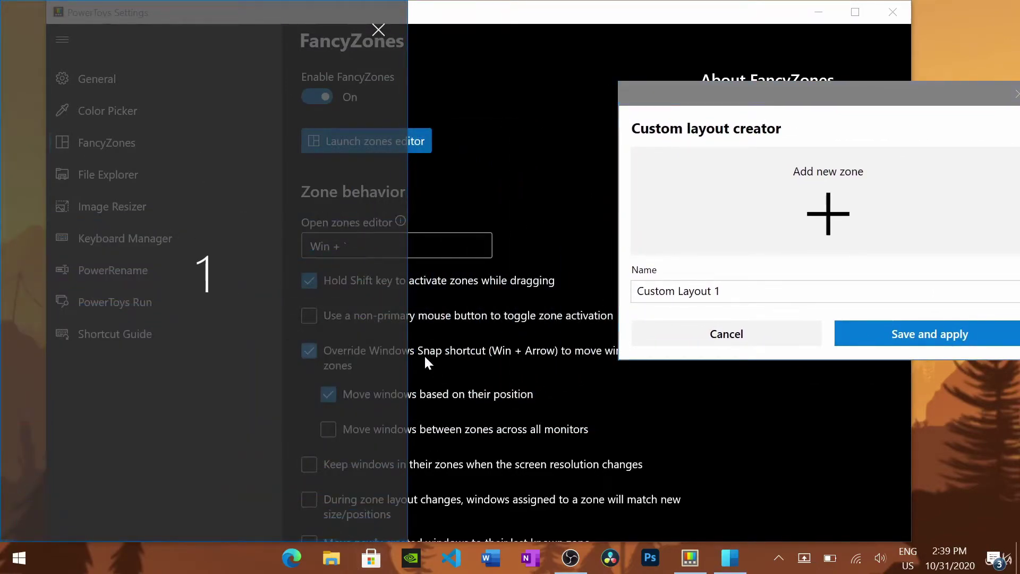
pyautogui.click(412, 351)
pyautogui.click(27, 292)
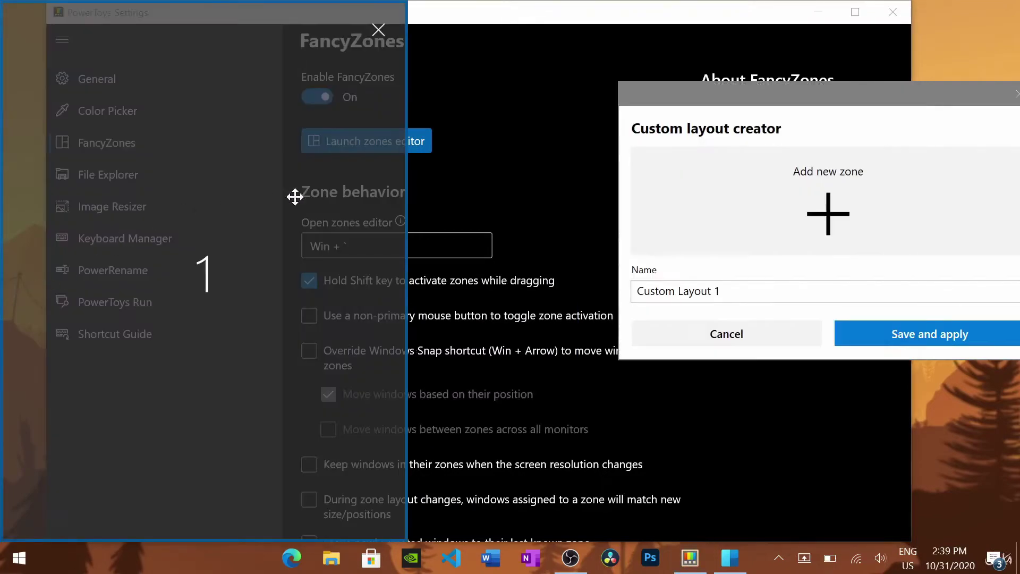
pyautogui.moveTo(407, 215); pyautogui.dragTo(496, 245)
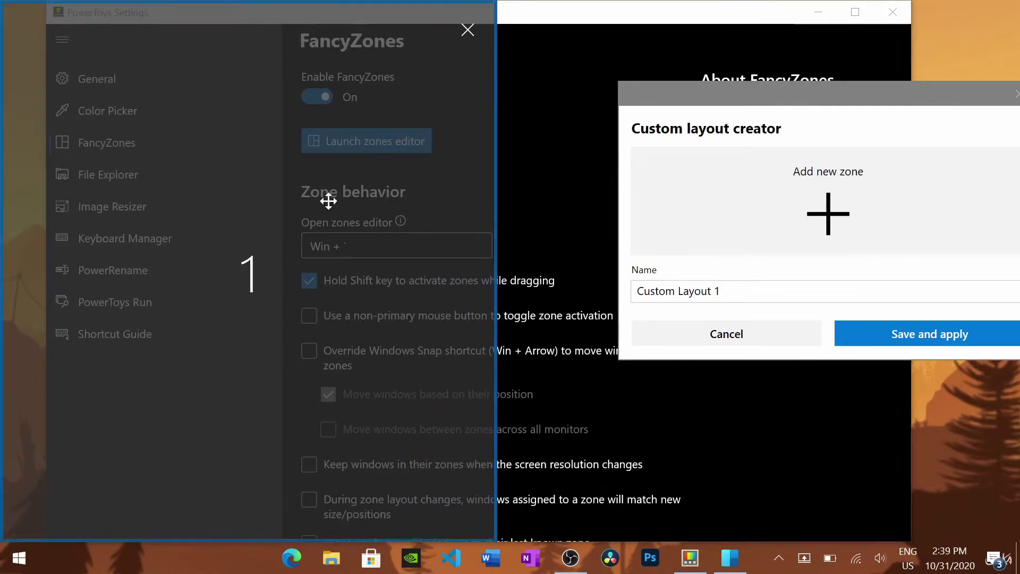
# Add a second zone and place it in the desktop's upper-right corner, moving the layout creator out of the way.
pyautogui.click(828, 215)
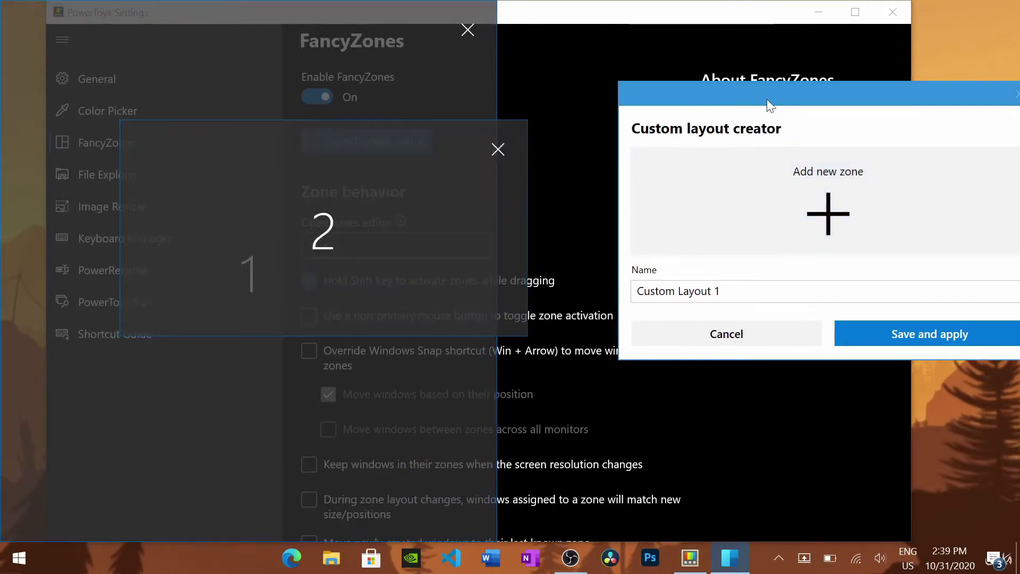
pyautogui.moveTo(770, 105); pyautogui.dragTo(832, 330)
pyautogui.moveTo(321, 212); pyautogui.dragTo(818, 96)
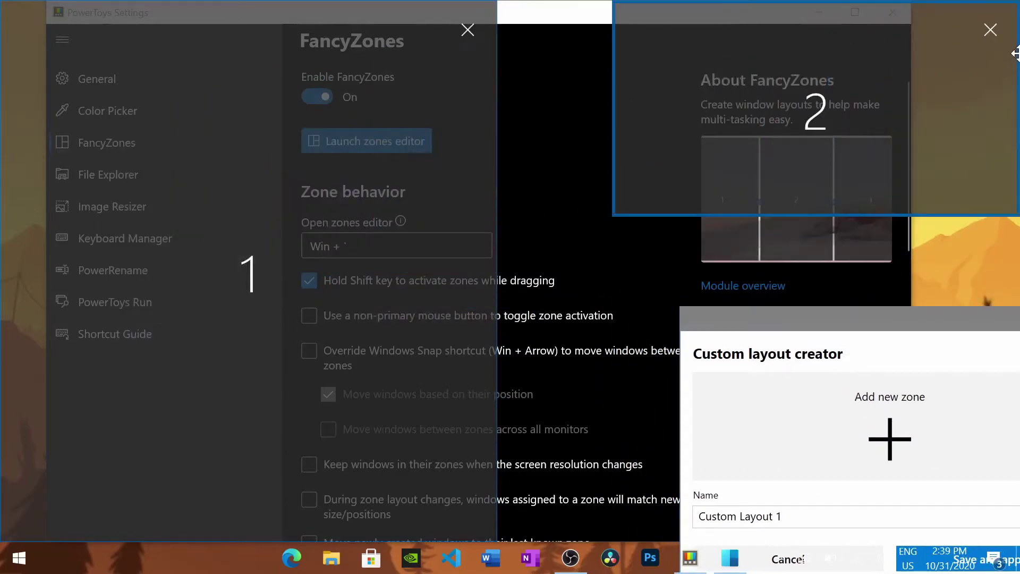
# Stretch the second zone to meet the first zone's edge and extend its lower edge to nearly half the desktop height.
pyautogui.moveTo(615, 75); pyautogui.dragTo(499, 81)
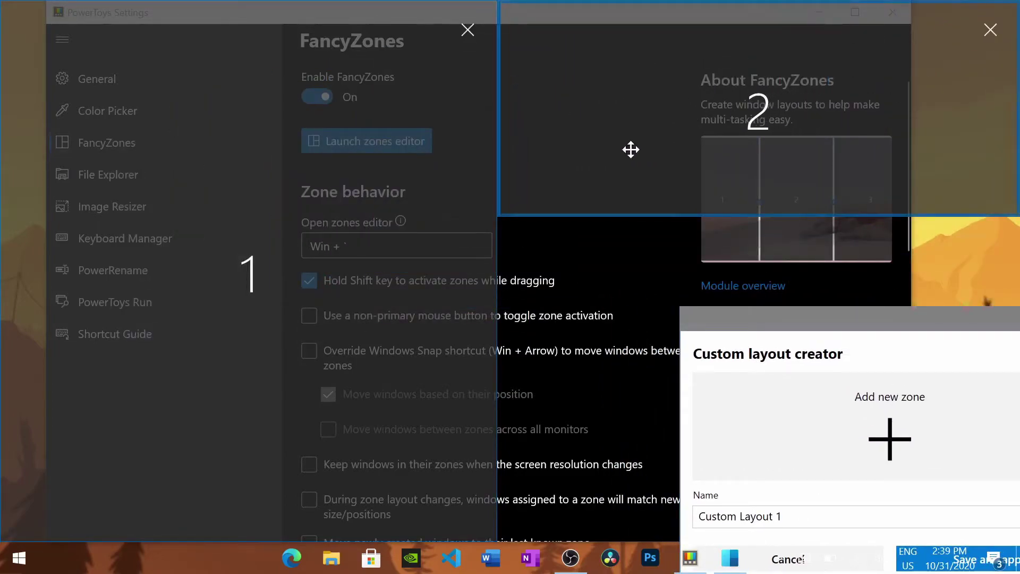
pyautogui.moveTo(666, 211); pyautogui.dragTo(691, 232)
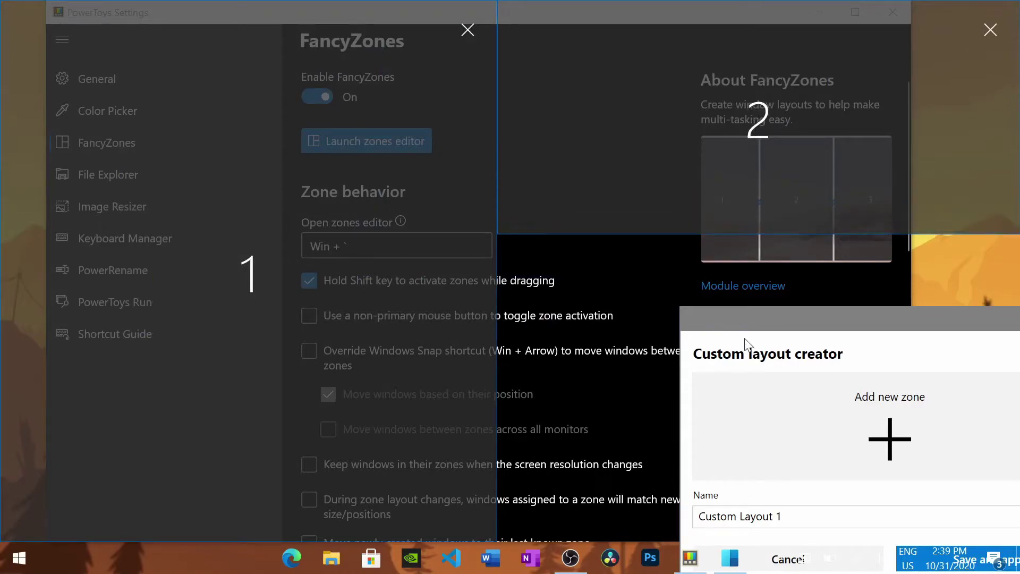
# Add a third zone in the desktop's lower-right corner and stretch it to fill the space below the second zone.
pyautogui.moveTo(736, 318); pyautogui.dragTo(134, 39)
pyautogui.click(269, 173)
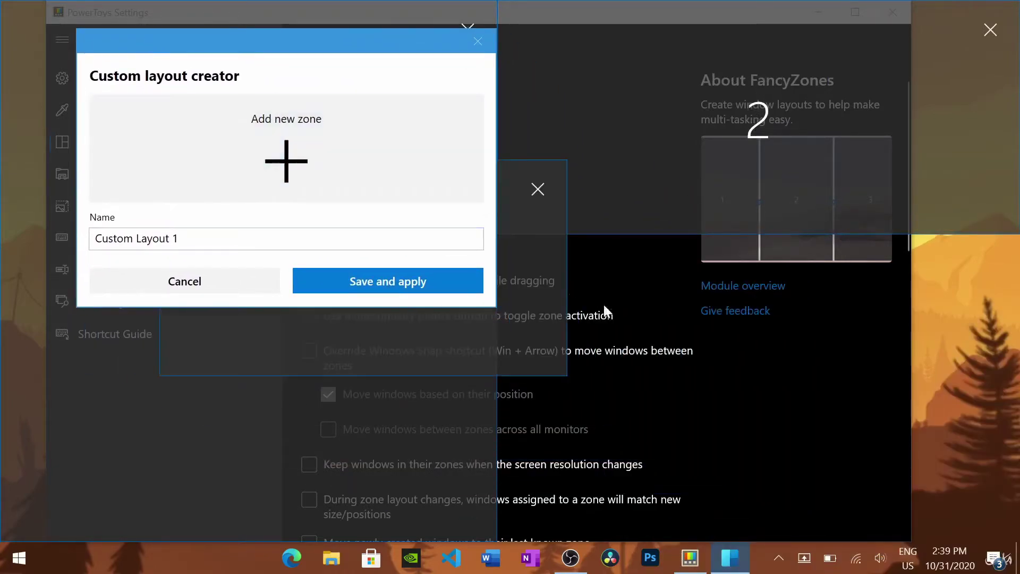
pyautogui.moveTo(604, 304); pyautogui.dragTo(748, 372)
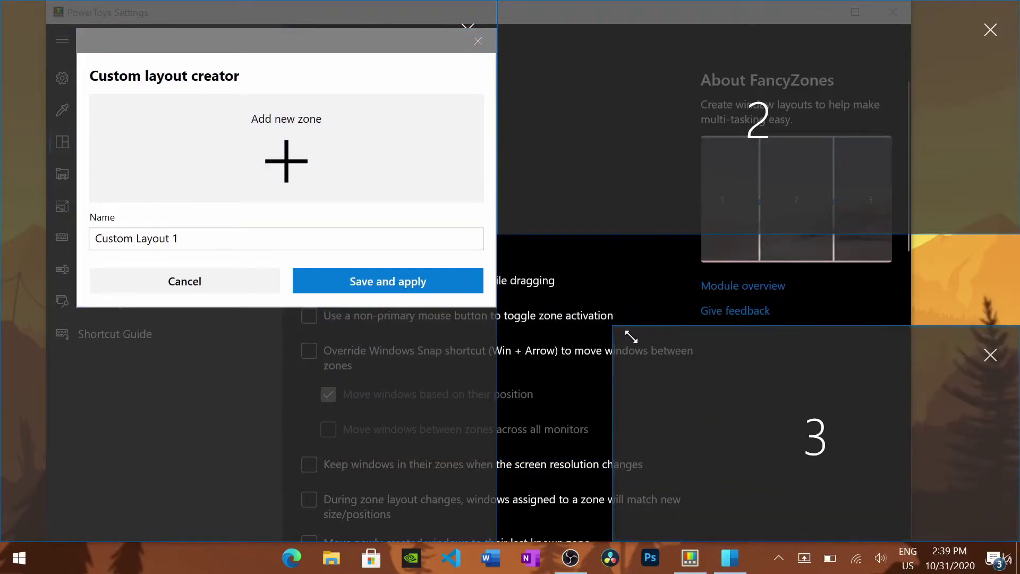
pyautogui.moveTo(615, 328); pyautogui.dragTo(509, 247)
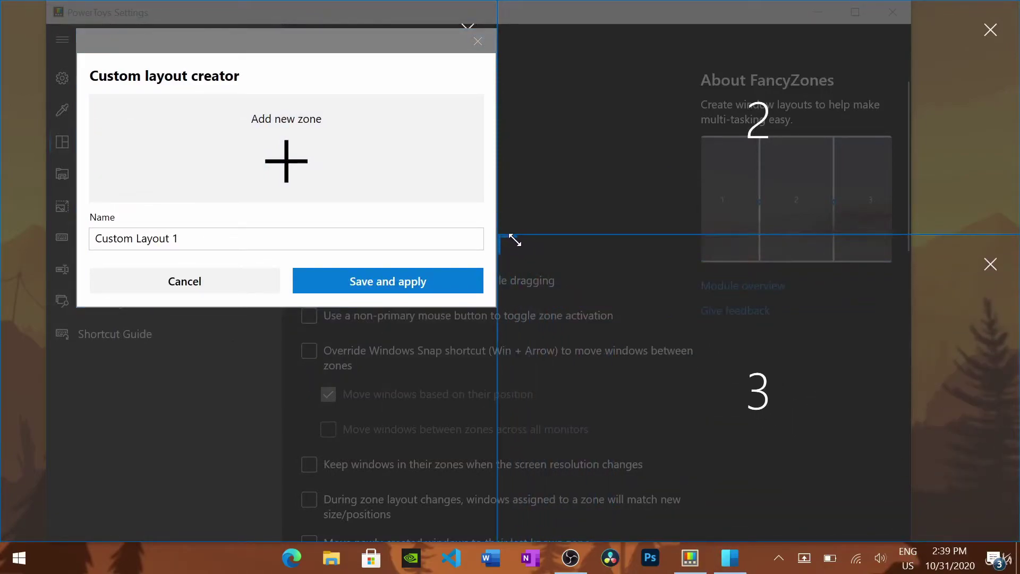
# Name the custom layout "Technetic Youtube", then save and apply it.
pyautogui.moveTo(354, 44); pyautogui.dragTo(669, 55)
pyautogui.moveTo(558, 251); pyautogui.dragTo(395, 249)
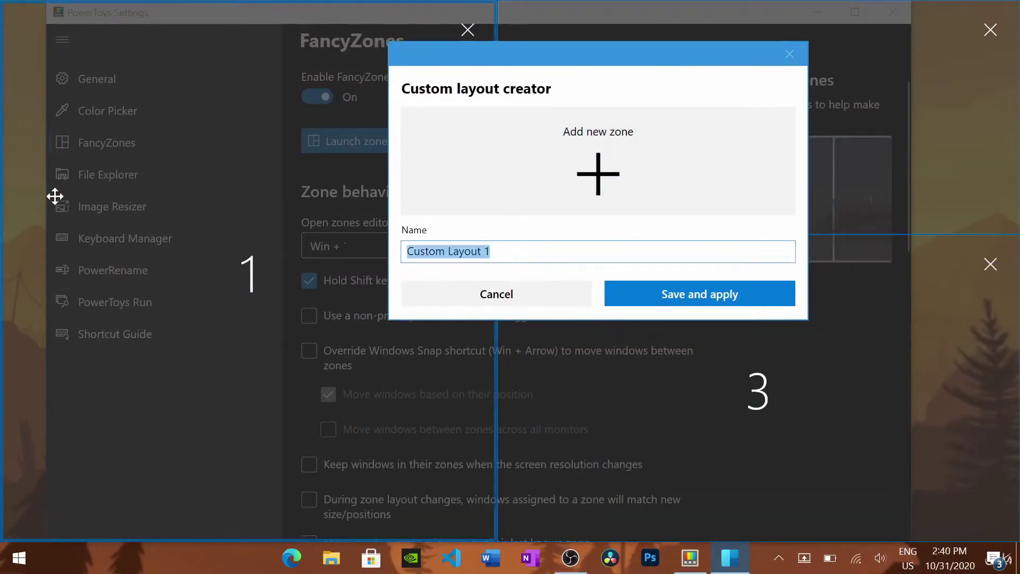
pyautogui.press('BackSpace')
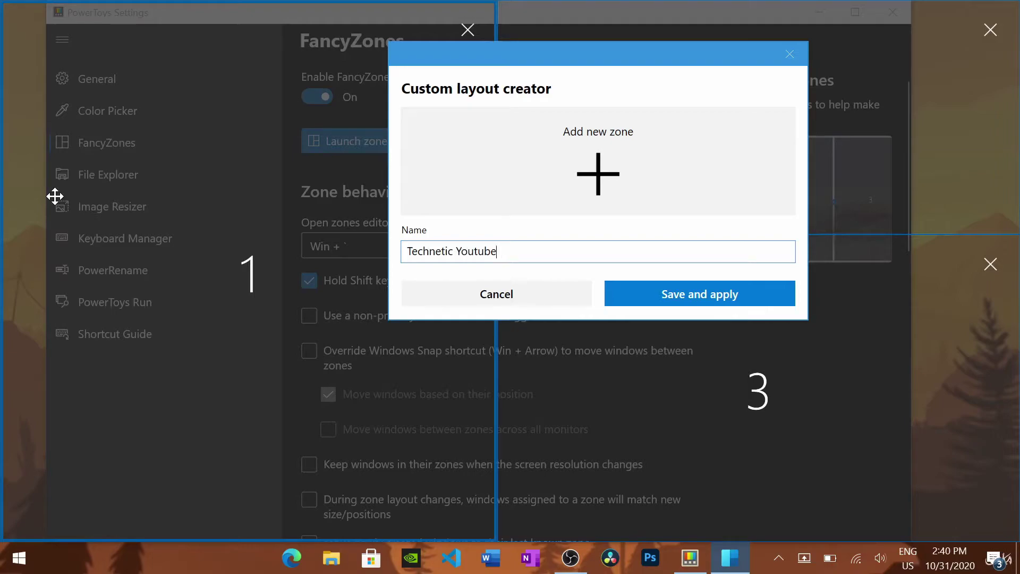
pyautogui.click(703, 294)
pyautogui.click(818, 12)
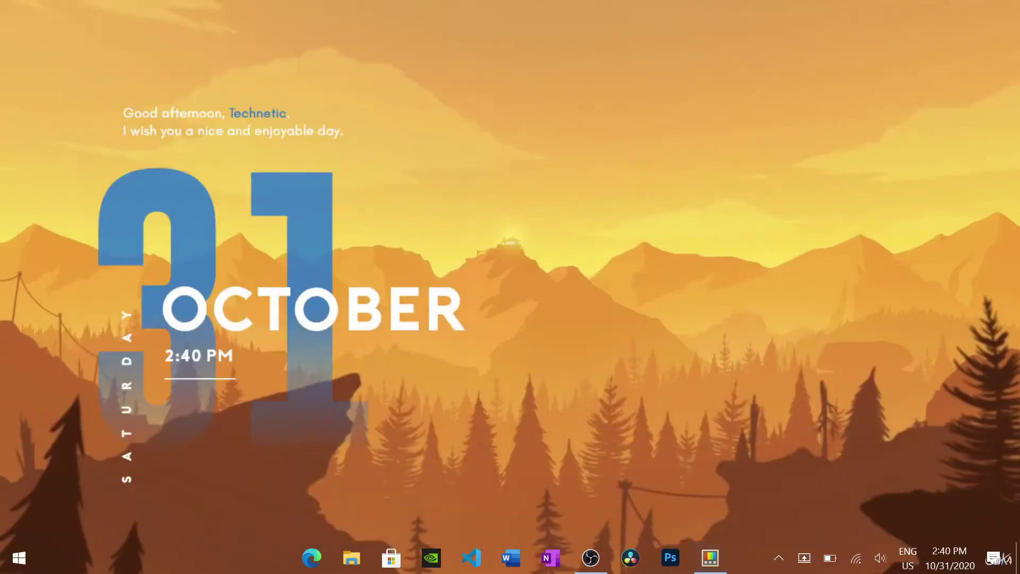
pyautogui.click(709, 557)
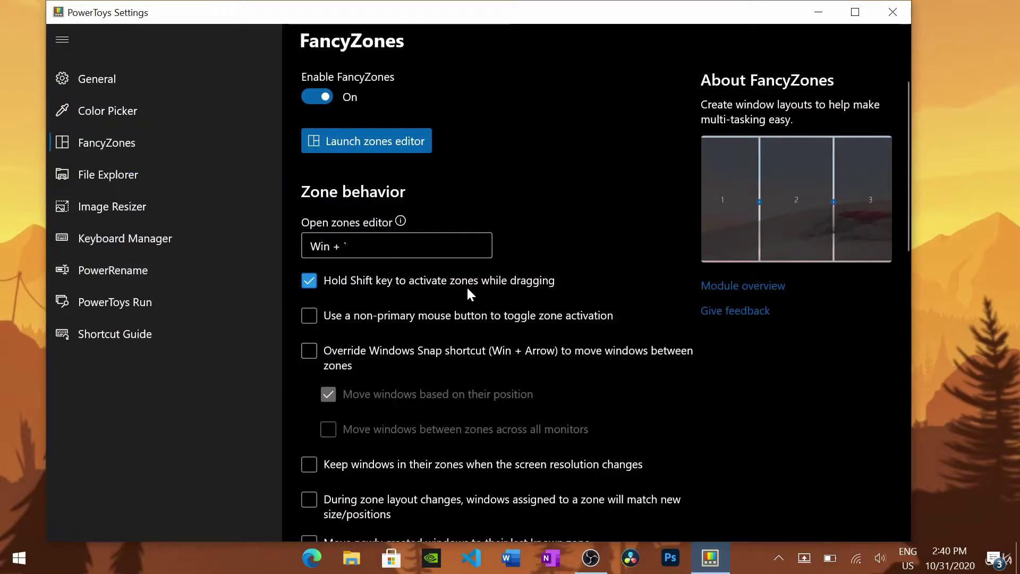
pyautogui.doubleClick(582, 16)
pyautogui.moveTo(594, 24); pyautogui.dragTo(858, 4)
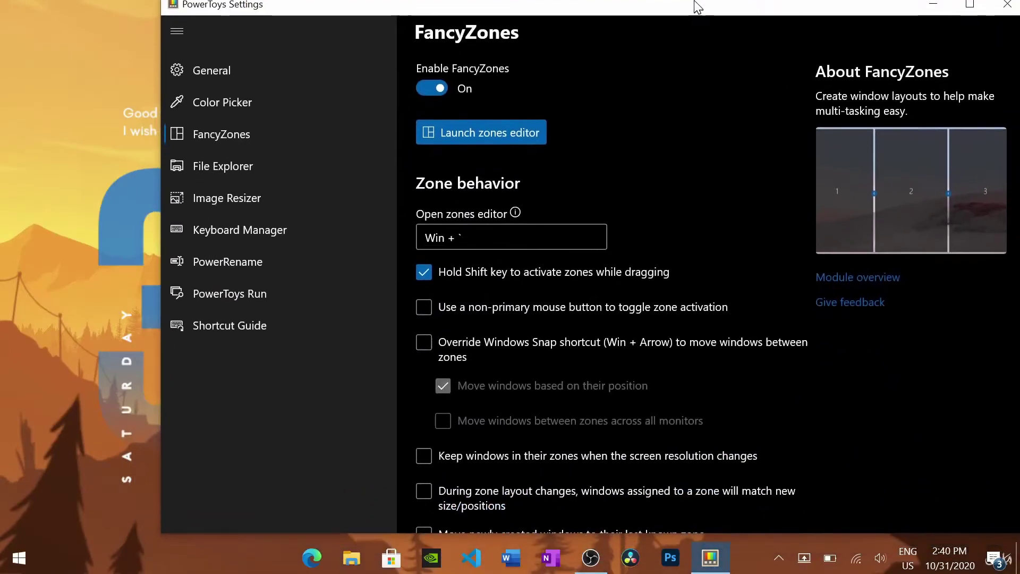
pyautogui.click(962, 9)
# Launch the zones editor, select the custom Technetic Youtube layout and apply it to the desktop.
pyautogui.click(374, 144)
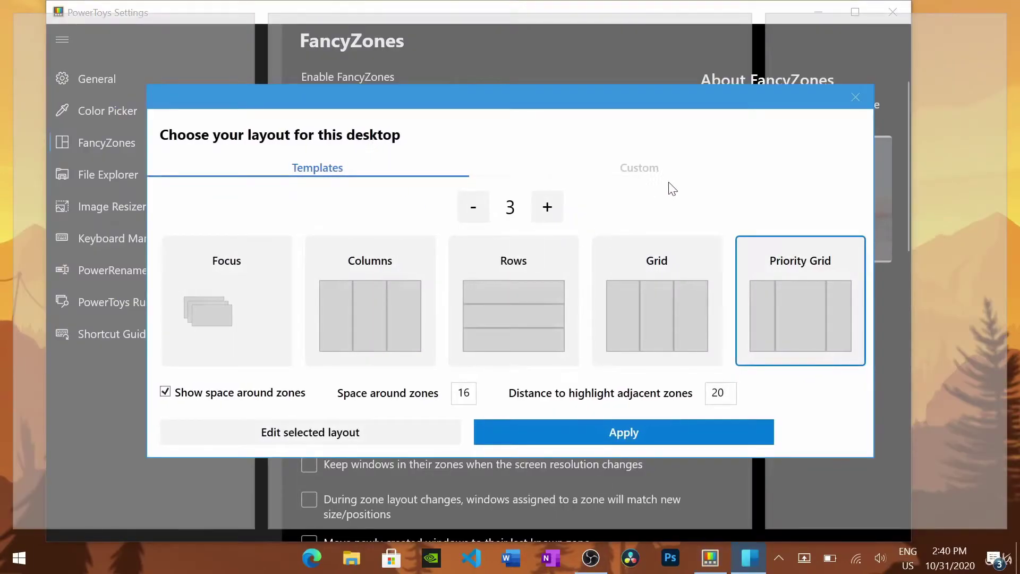
pyautogui.click(644, 174)
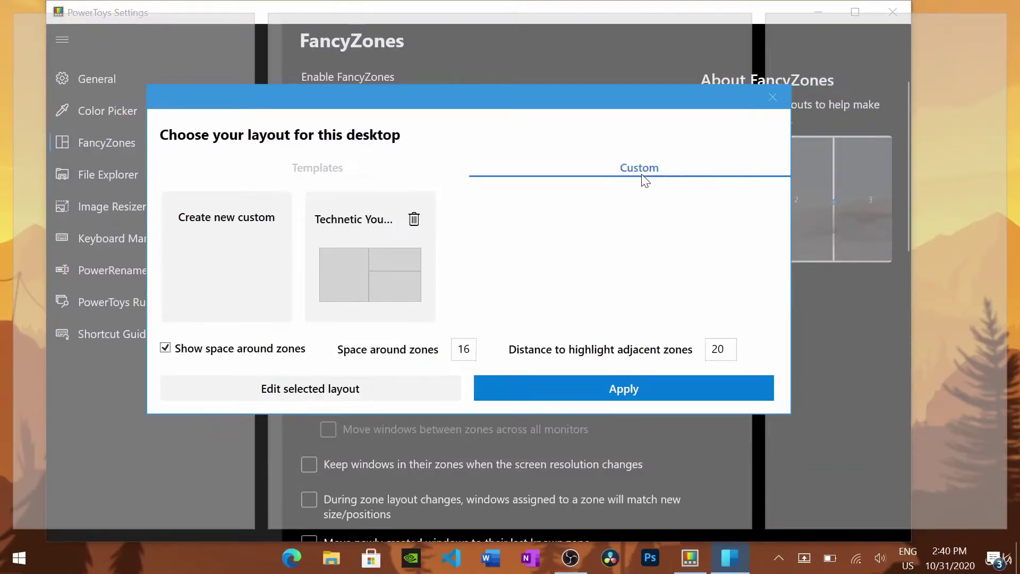
pyautogui.click(334, 282)
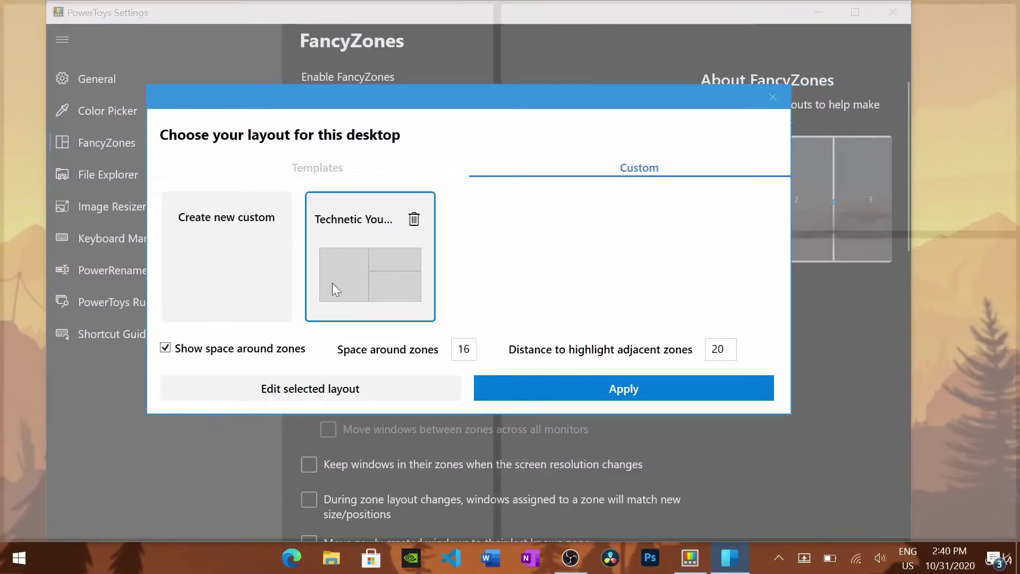
pyautogui.click(702, 394)
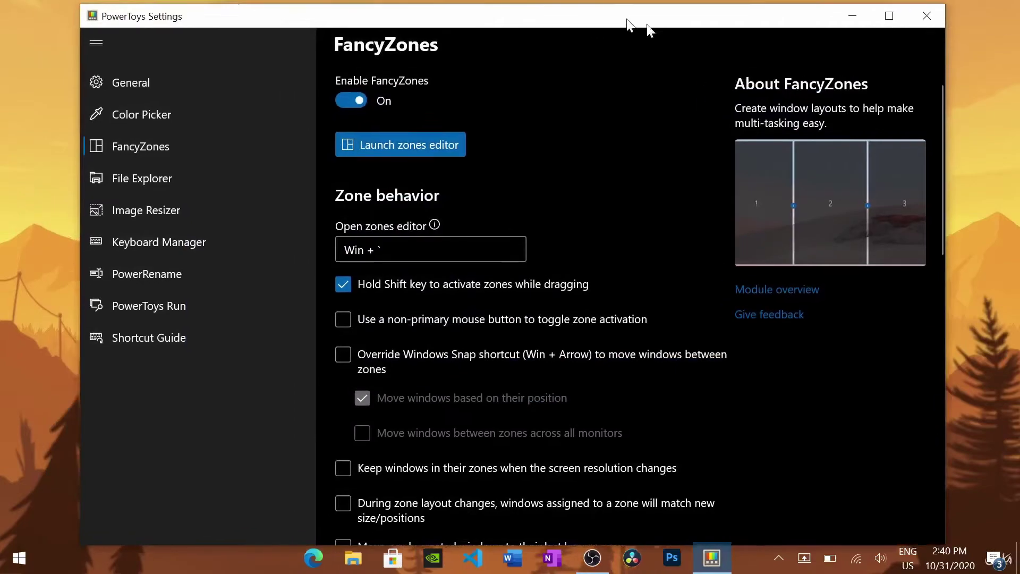
# Test the layout by snapping PowerToys Settings into the full-height zone and Microsoft Store into the upper-right zone, then close the Store.
pyautogui.moveTo(584, 16); pyautogui.dragTo(185, 235)
pyautogui.moveTo(303, 244); pyautogui.dragTo(272, 29)
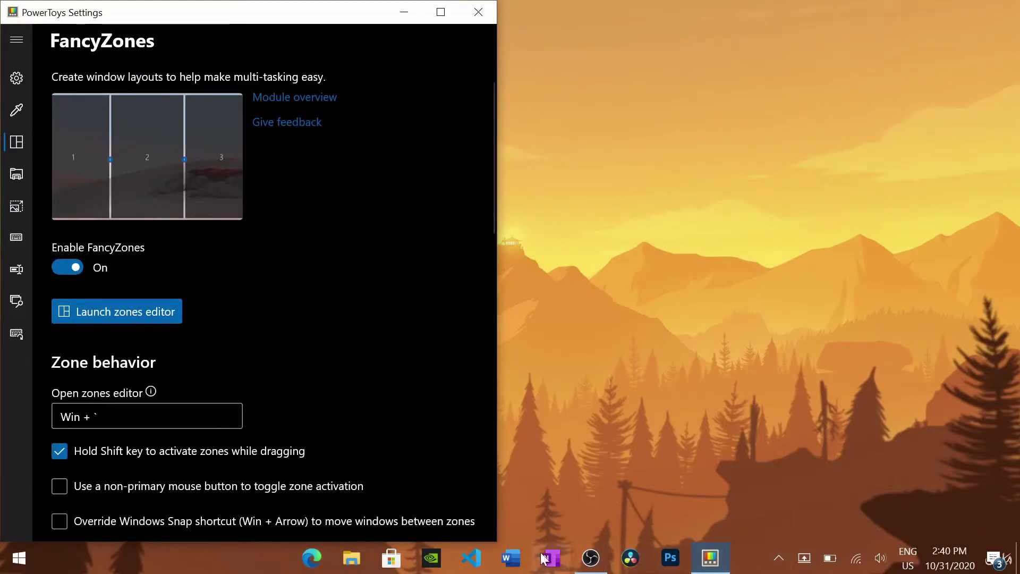
pyautogui.click(391, 557)
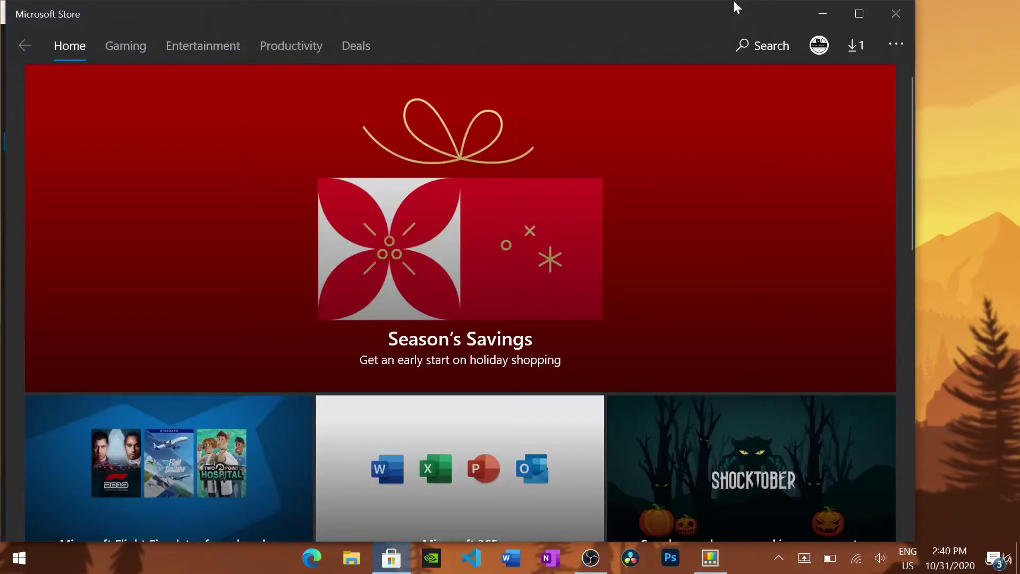
pyautogui.moveTo(733, 8); pyautogui.dragTo(767, 96)
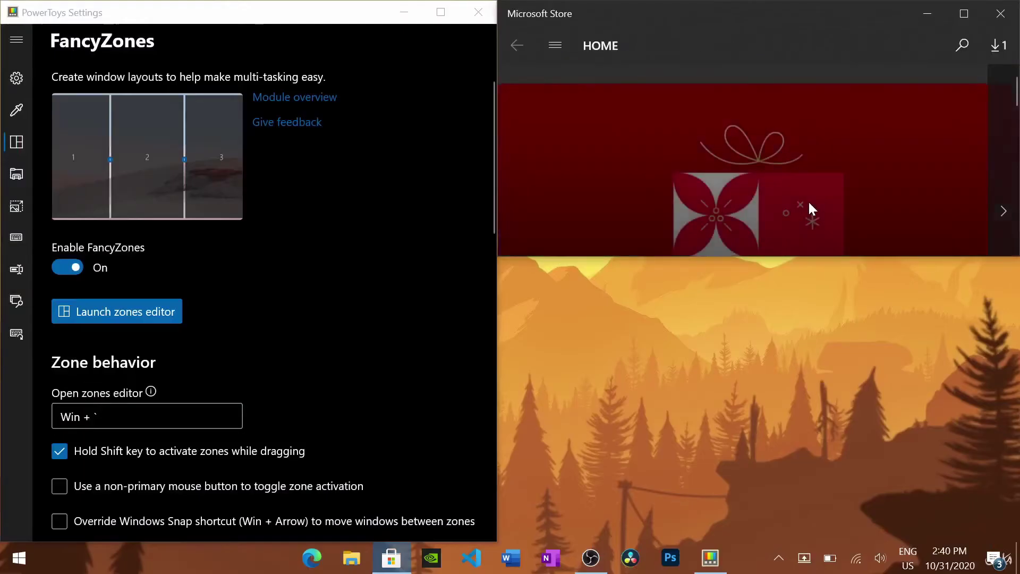
pyautogui.click(1001, 13)
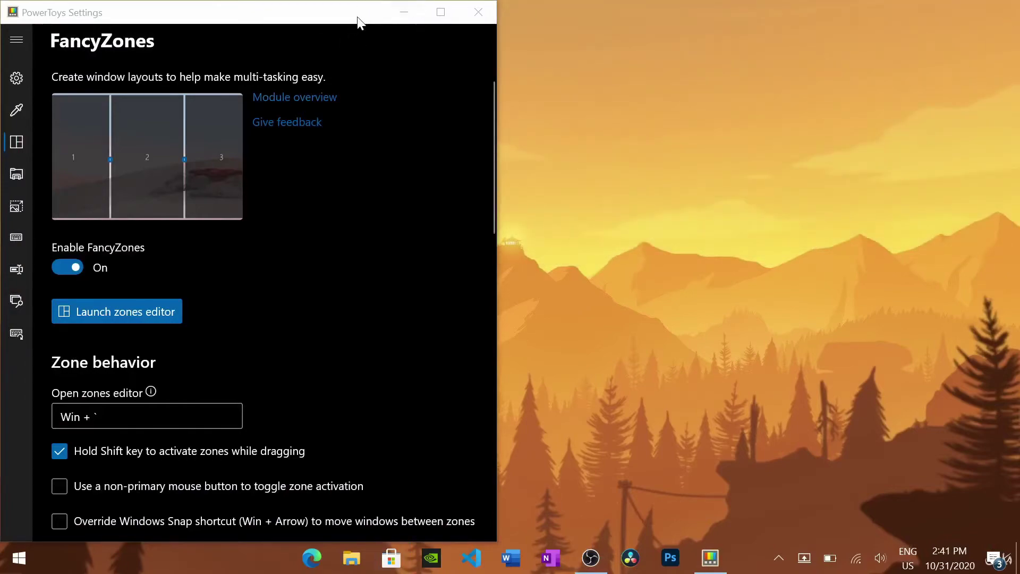
pyautogui.click(441, 12)
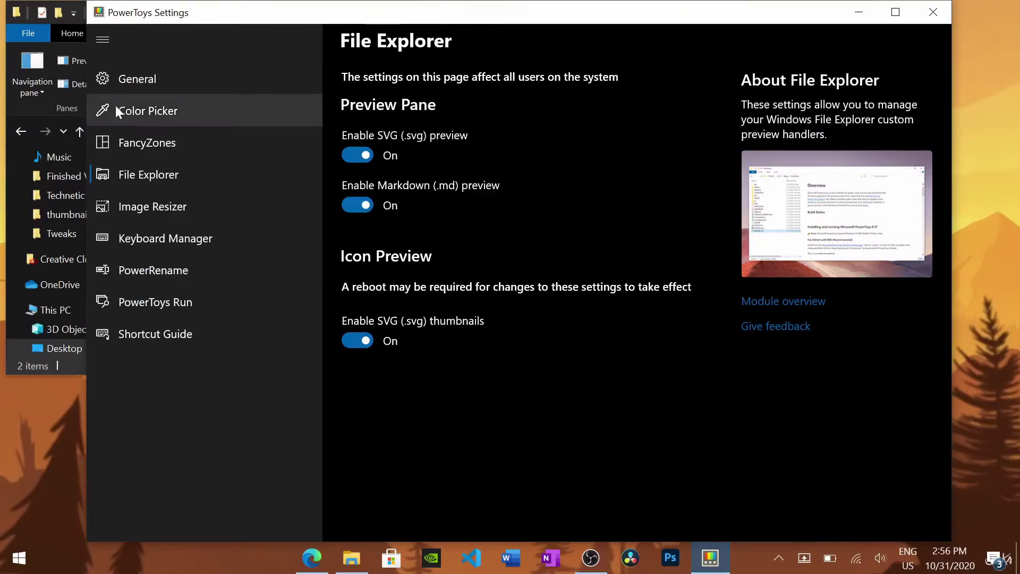
# Show the Vector Preview Examples folder, then turn off the SVG and Markdown previews in the PowerToys File Explorer settings.
pyautogui.click(10, 167)
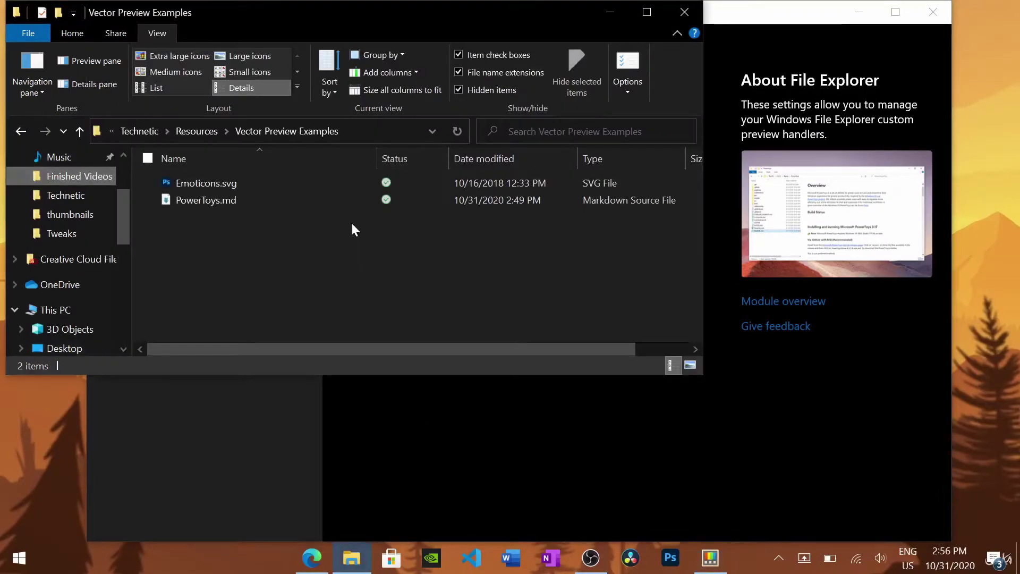
pyautogui.click(470, 460)
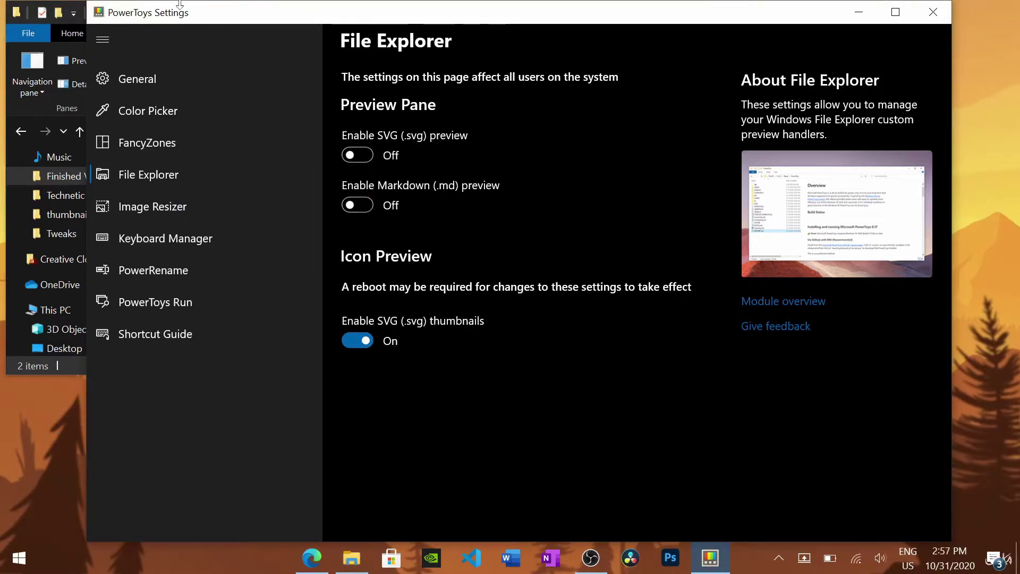
# Switch to the Vector Preview Examples folder, turn on the preview pane, and check PowerToys.md and Emoticons.svg in it.
pyautogui.click(15, 157)
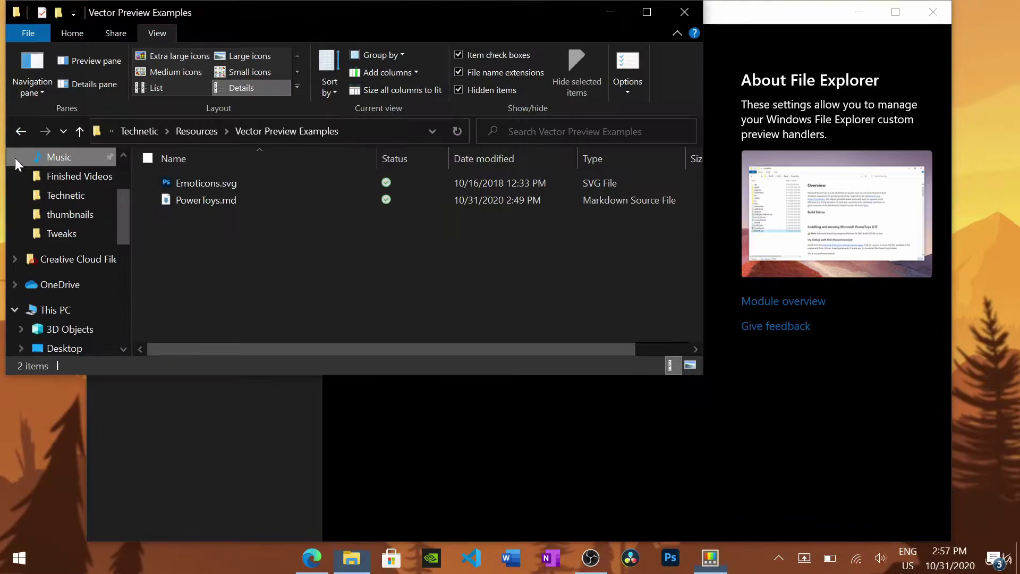
pyautogui.click(280, 264)
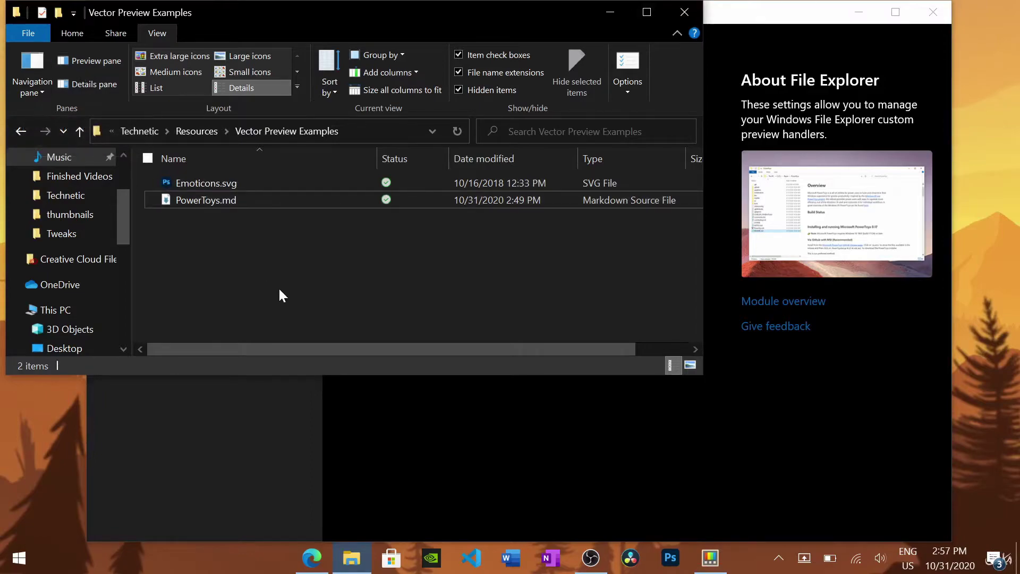
pyautogui.hotkey('alt', 'p')
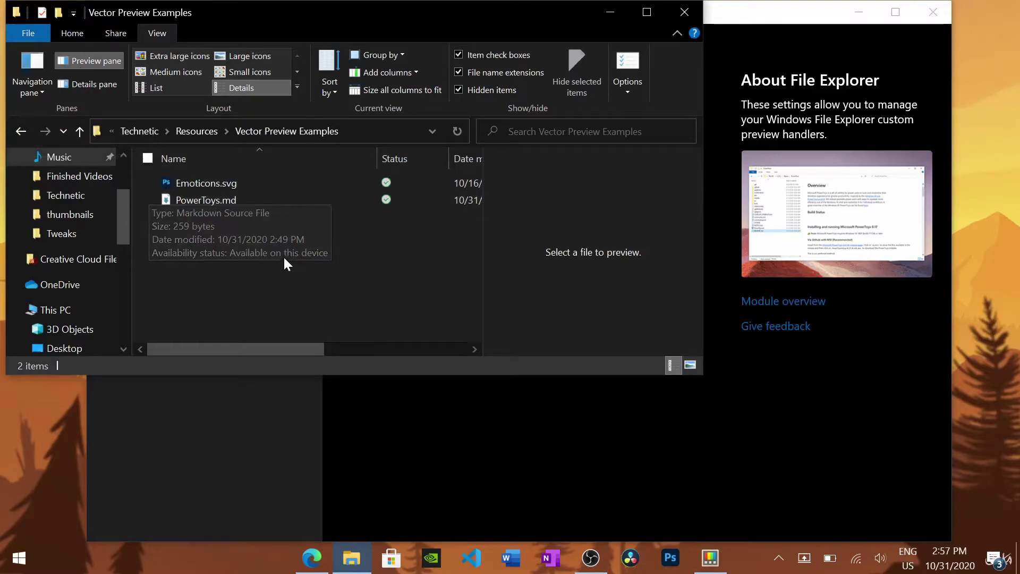
pyautogui.click(237, 197)
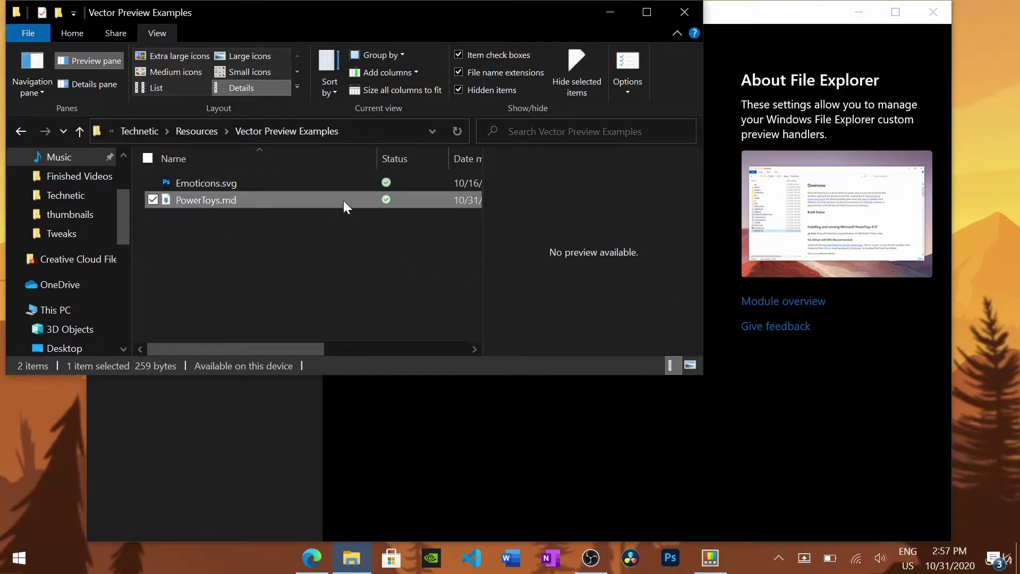
pyautogui.click(358, 189)
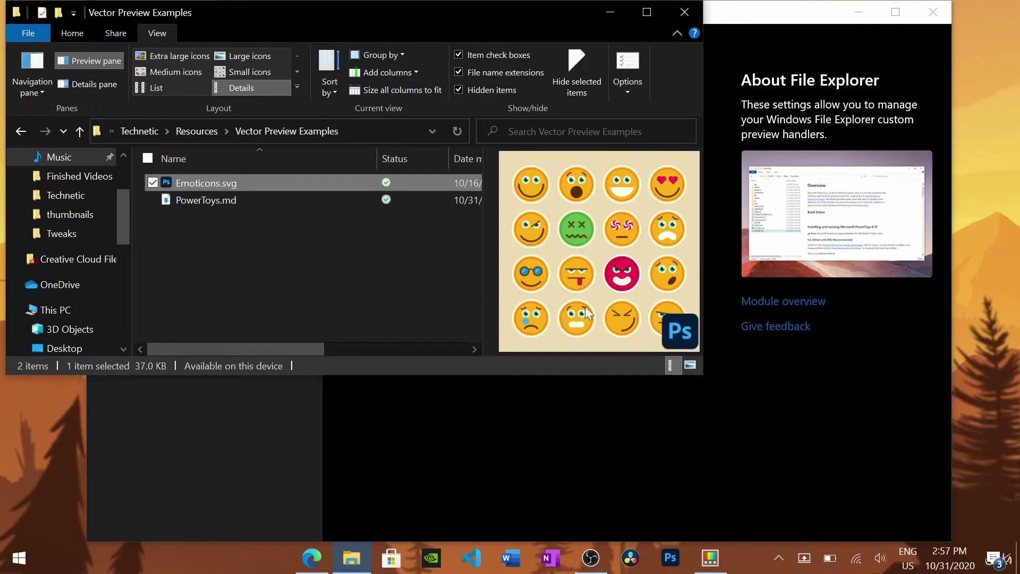
# Turn on the SVG and Markdown previews in the PowerToys File Explorer settings.
pyautogui.click(791, 379)
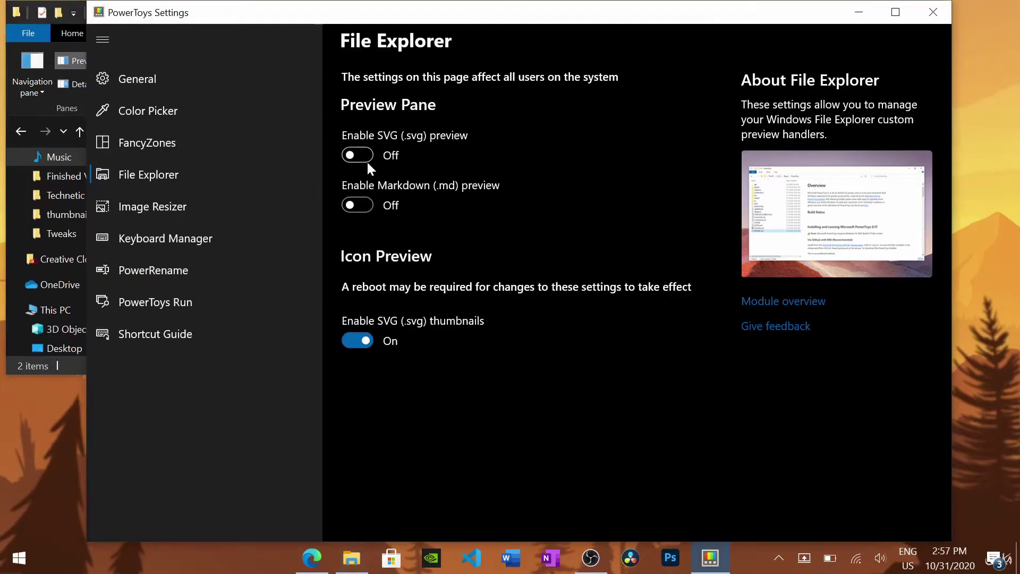
pyautogui.click(364, 204)
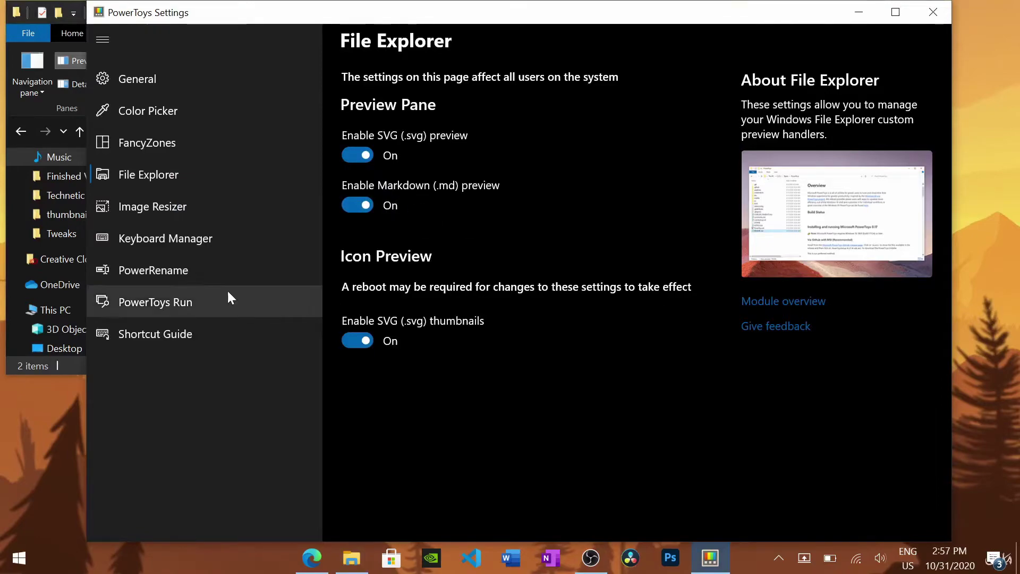
# Maximize the Vector Preview Examples folder window and examine the formatted preview of PowerToys.md.
pyautogui.click(27, 127)
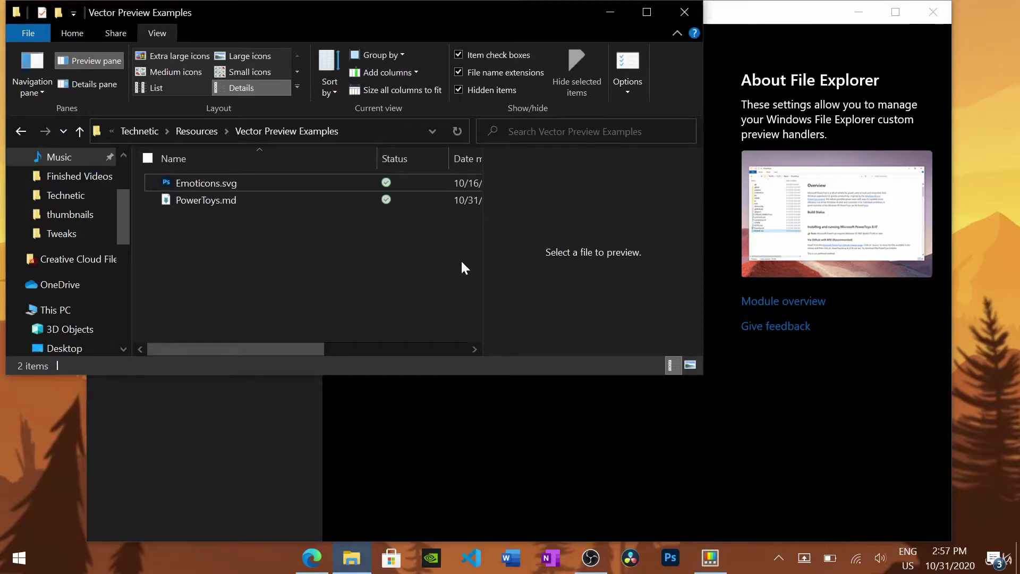
pyautogui.click(646, 13)
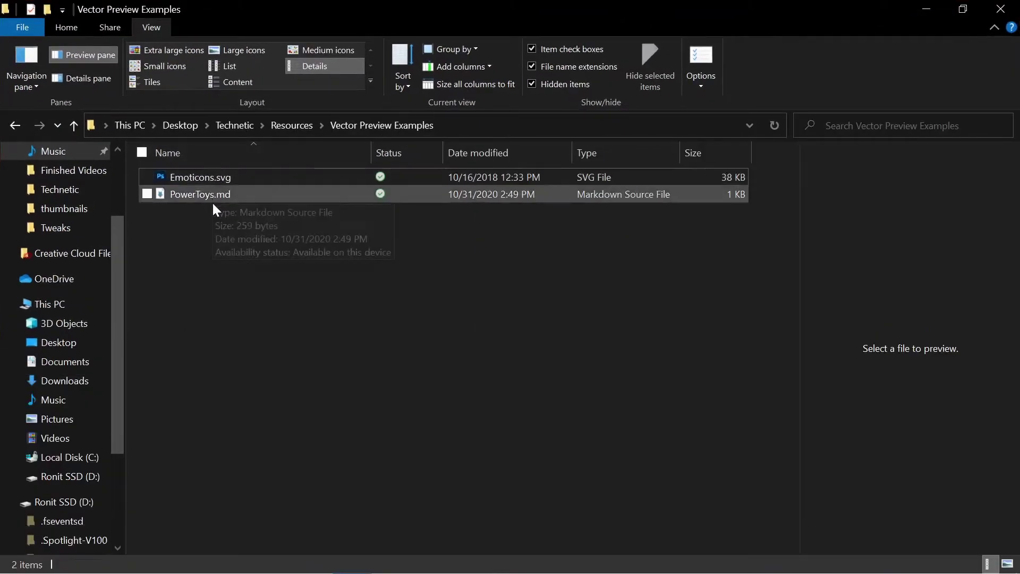
pyautogui.click(268, 197)
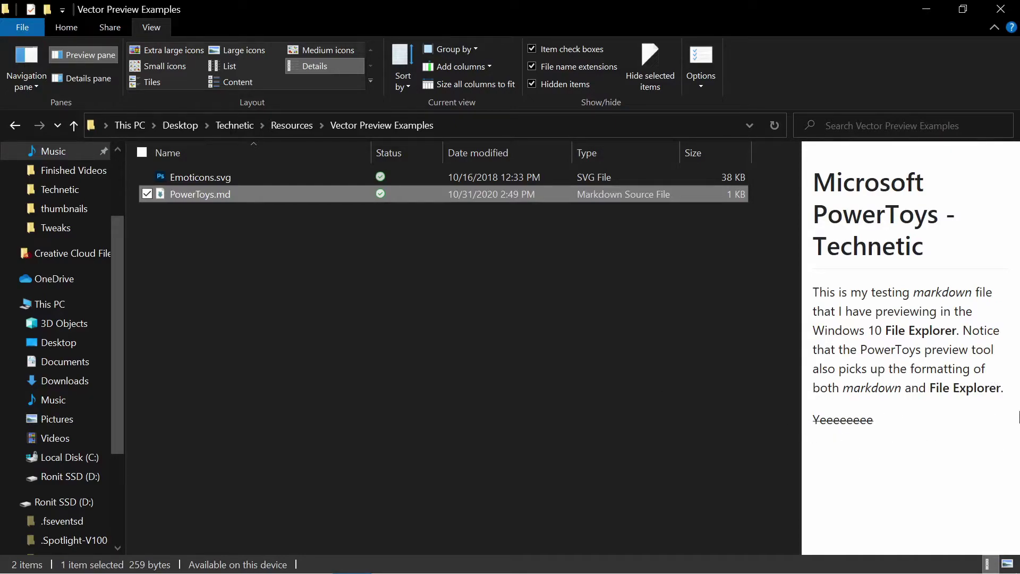
pyautogui.doubleClick(977, 392)
pyautogui.click(940, 385)
# Preview Emoticons.svg and look over the different parts of the image in the preview pane.
pyautogui.click(300, 179)
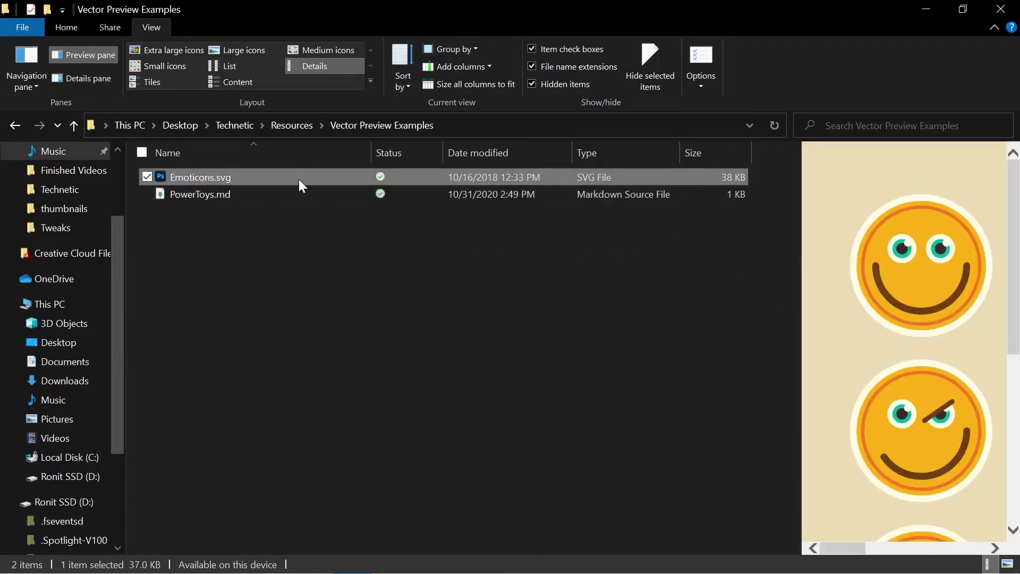
pyautogui.scroll(-5, 954, 405)
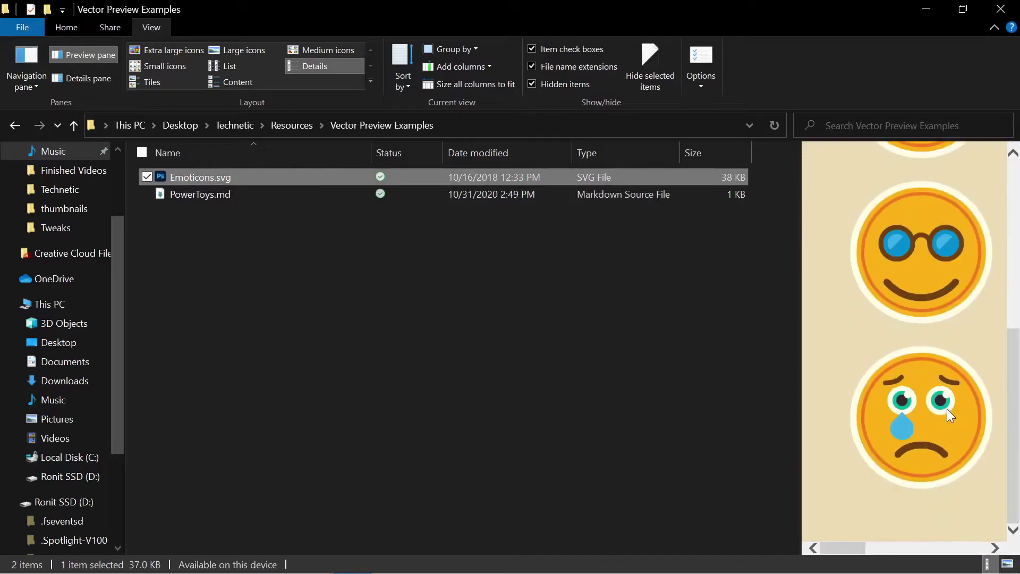
pyautogui.click(993, 549)
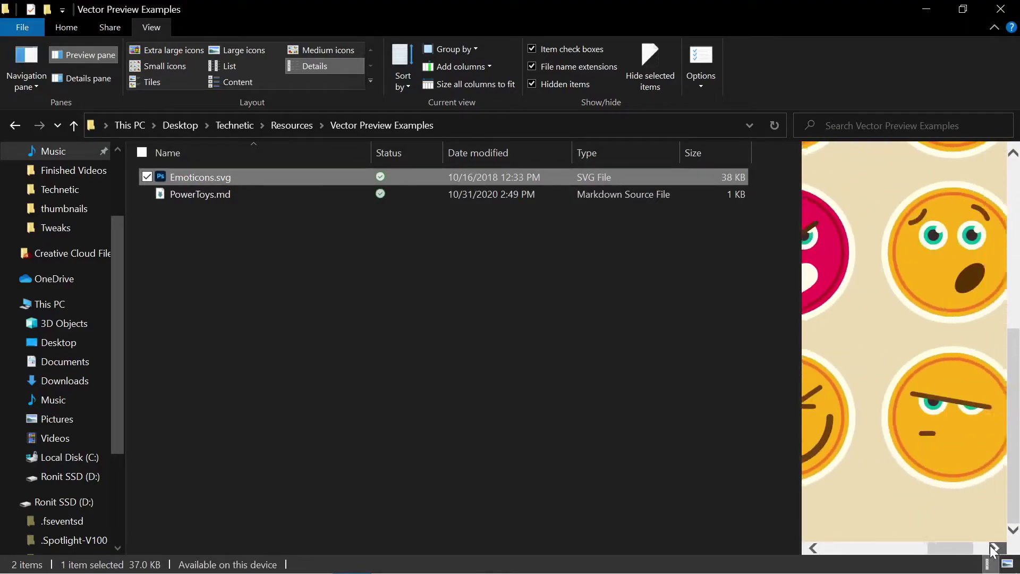
pyautogui.click(1013, 154)
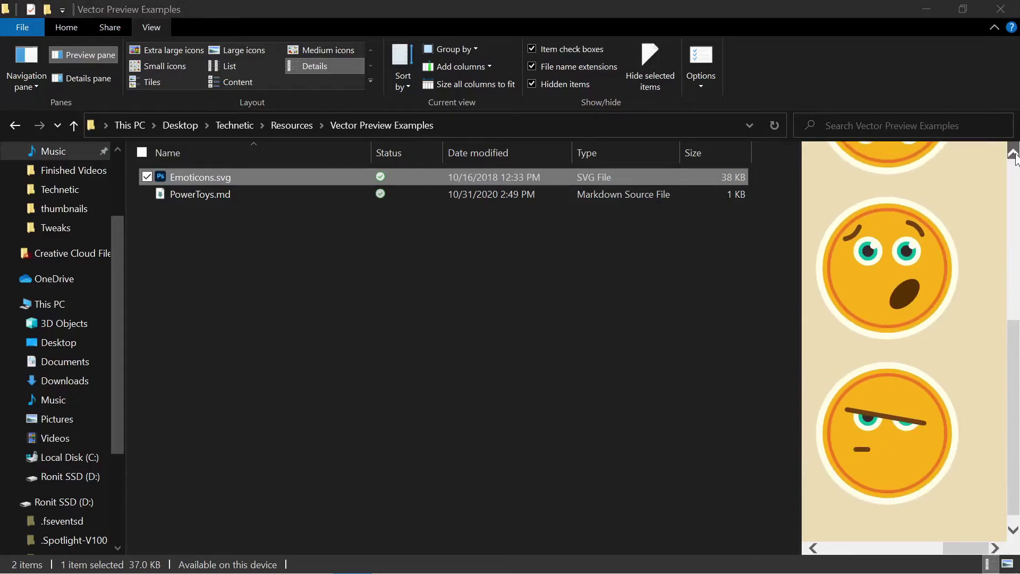
# Look over more of the Emoticons.svg preview, restoring the folder window to its smaller size.
pyautogui.click(1013, 154)
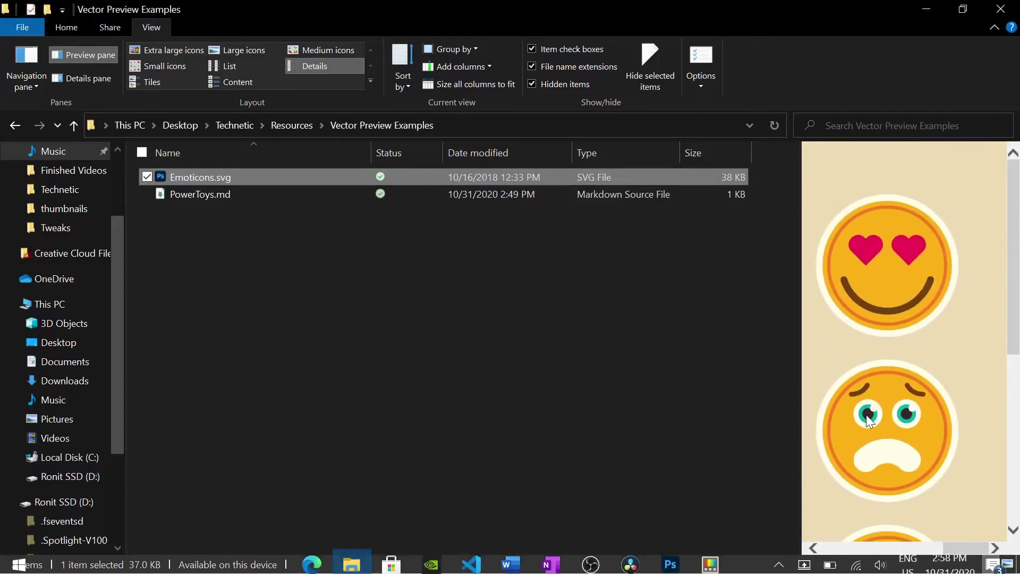
pyautogui.click(813, 548)
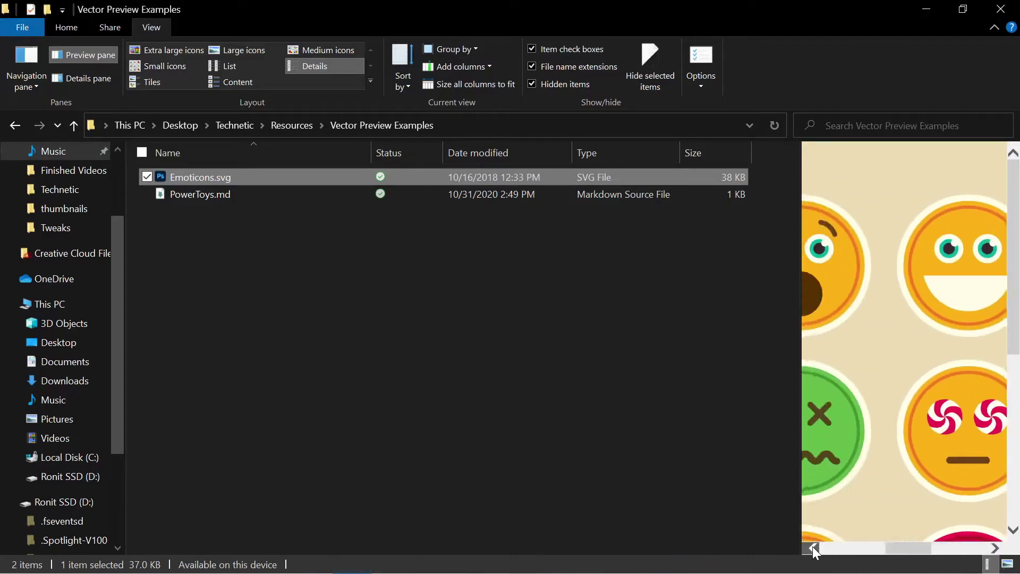
pyautogui.click(963, 9)
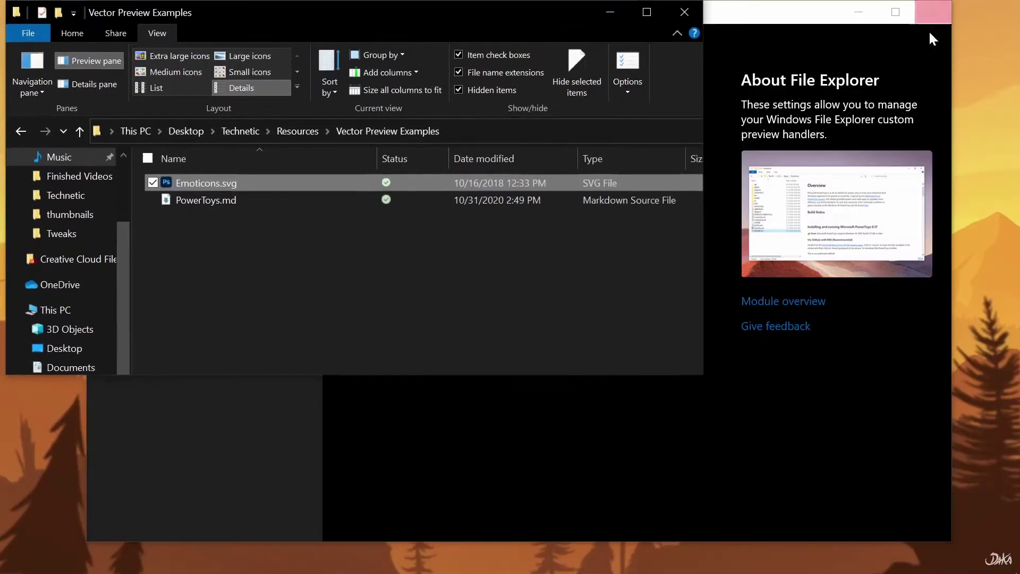
pyautogui.click(678, 349)
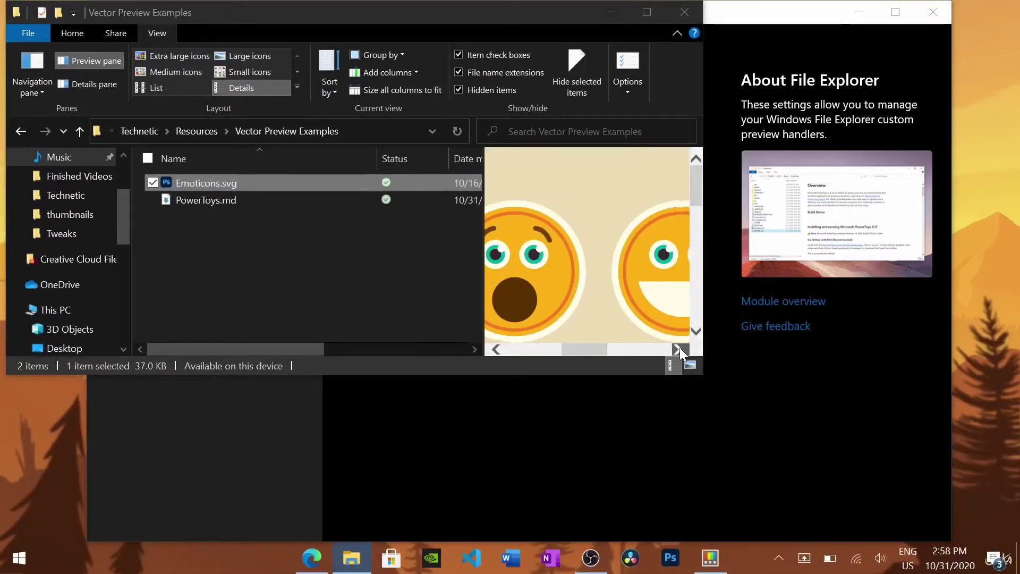
pyautogui.click(695, 330)
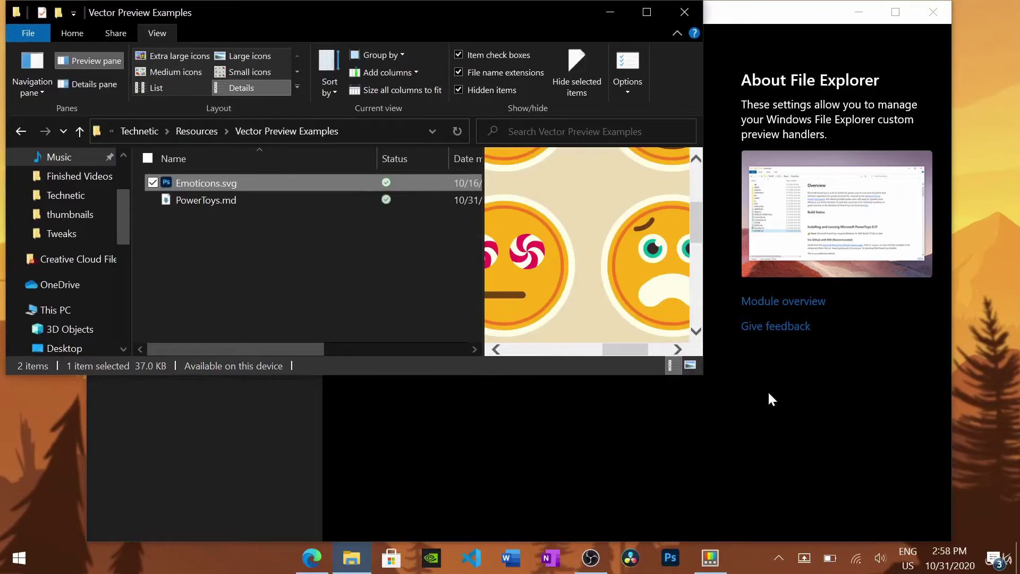
# Turn off the SVG preview in the PowerToys File Explorer settings and check how PowerToys.md and Emoticons.svg preview in the folder.
pyautogui.click(801, 470)
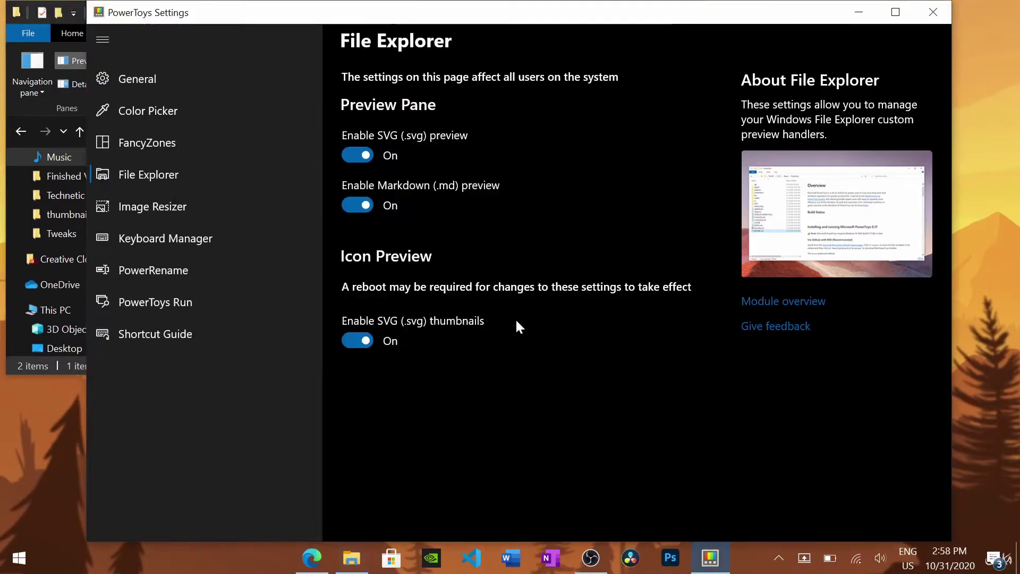
pyautogui.click(360, 155)
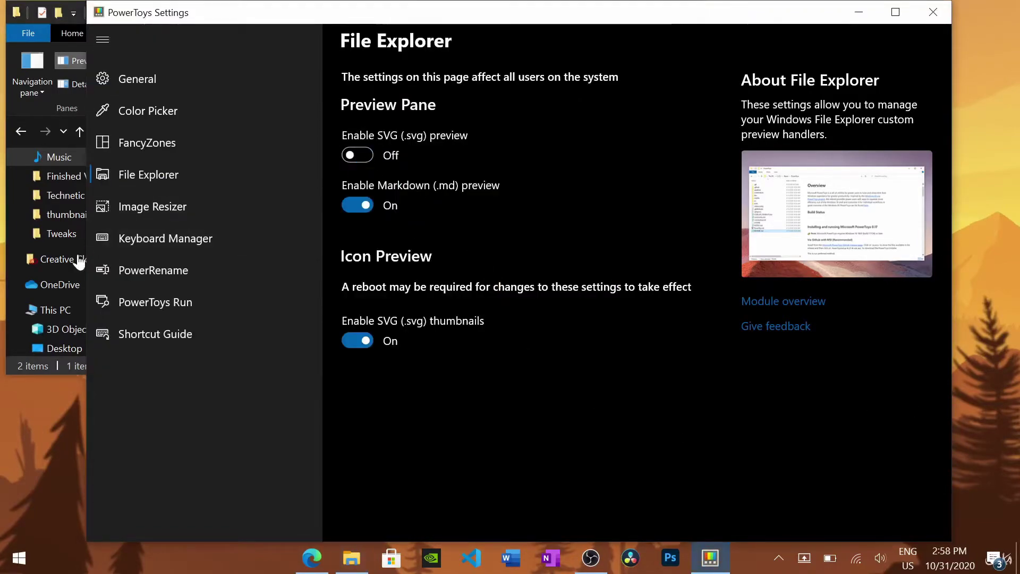
pyautogui.click(12, 252)
pyautogui.click(270, 203)
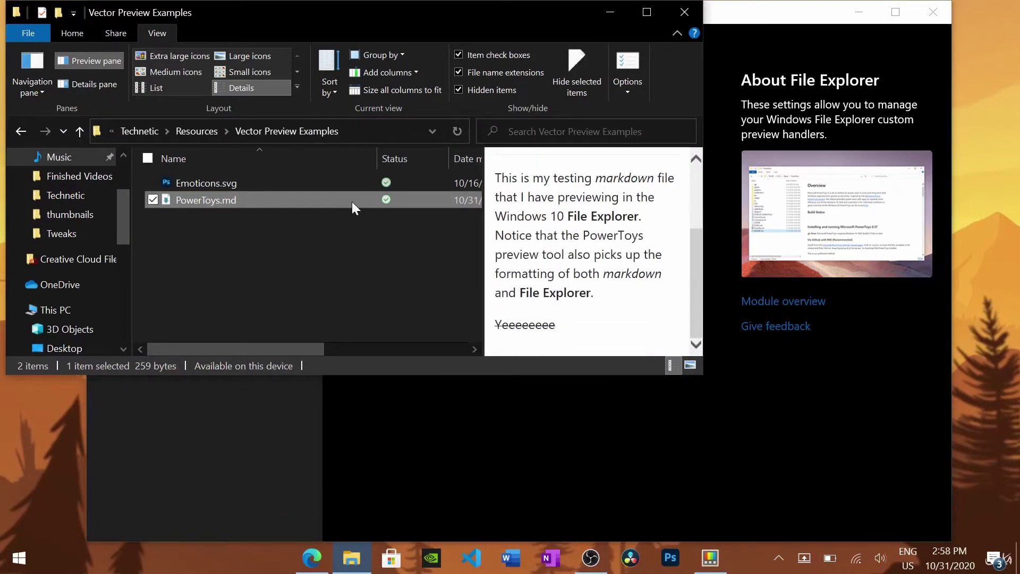
pyautogui.click(309, 182)
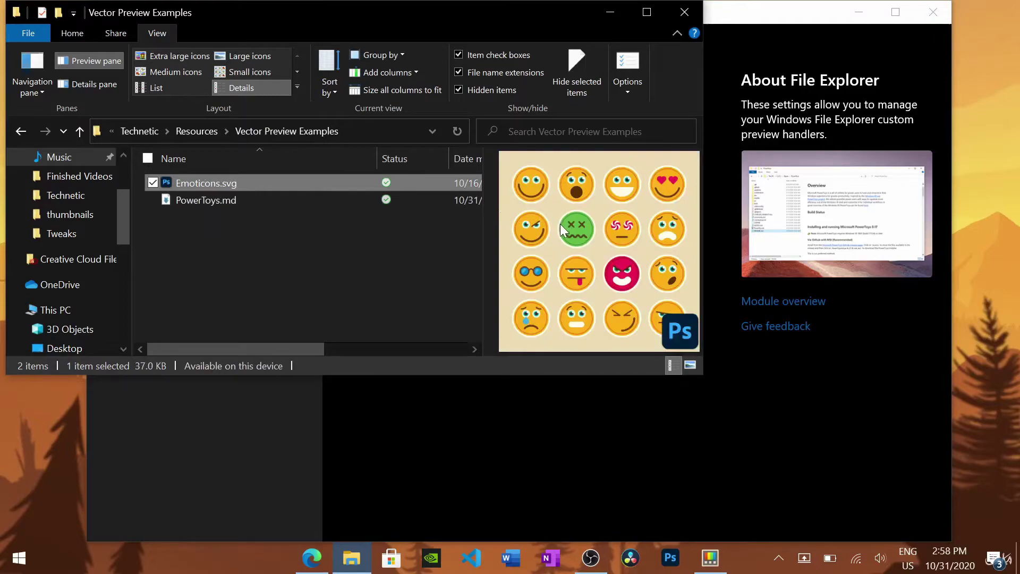
pyautogui.click(370, 200)
# Return to PowerToys Settings and review the preset image sizes on the Image Resizer page.
pyautogui.click(775, 399)
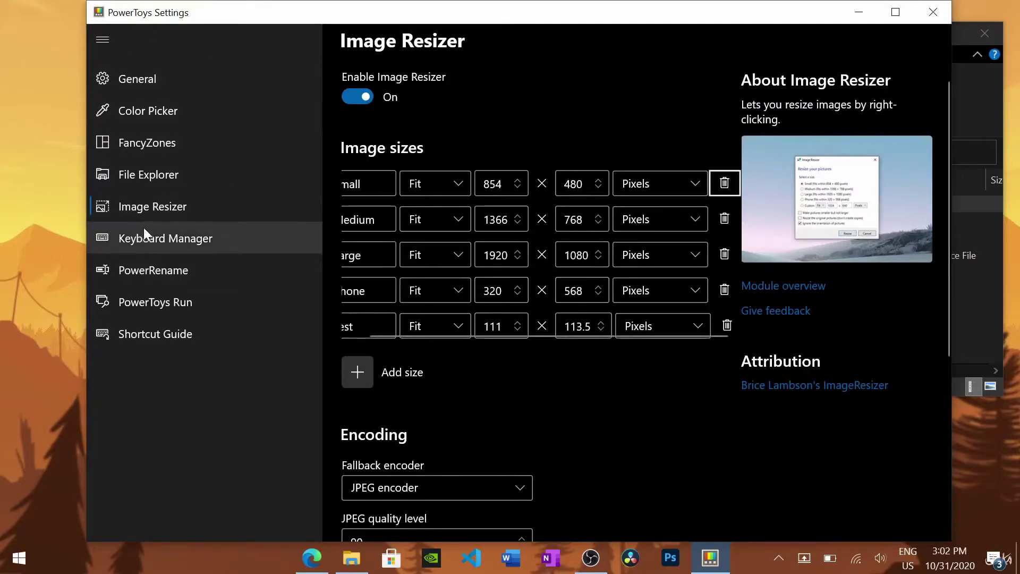
pyautogui.click(106, 213)
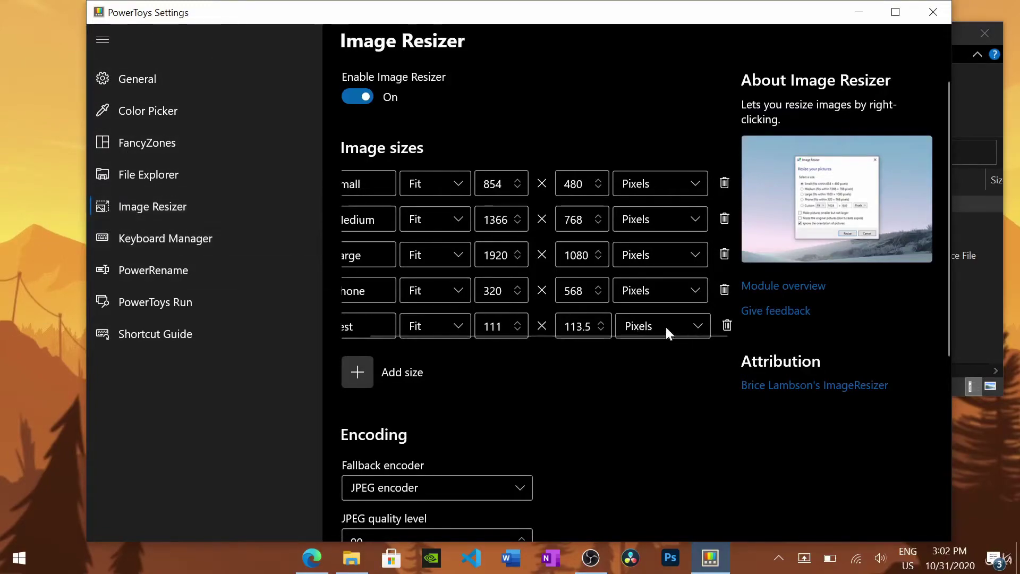
pyautogui.moveTo(501, 336); pyautogui.dragTo(471, 335)
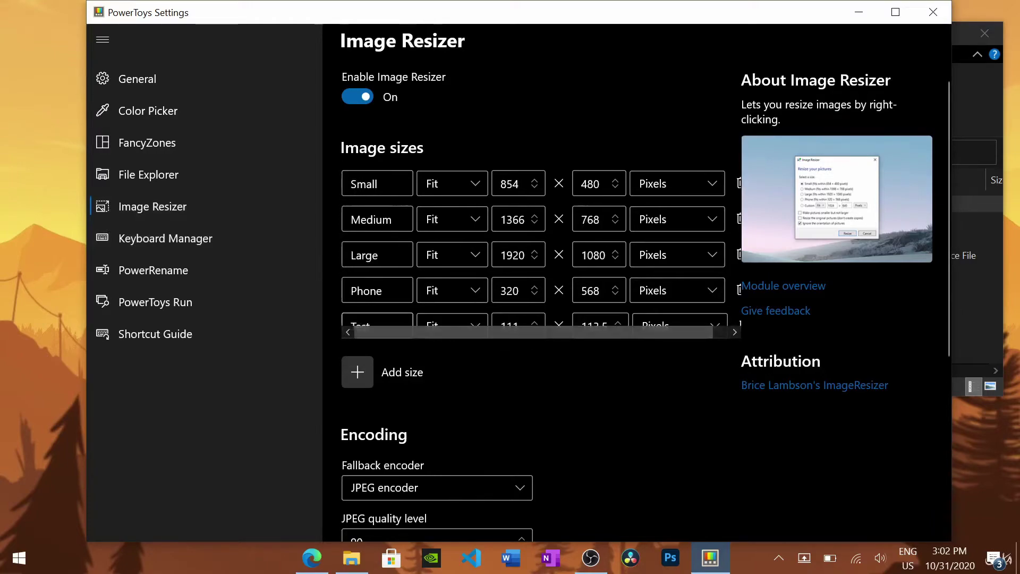
# Add a blank image size to the Image Resizer presets and delete it again.
pyautogui.click(415, 358)
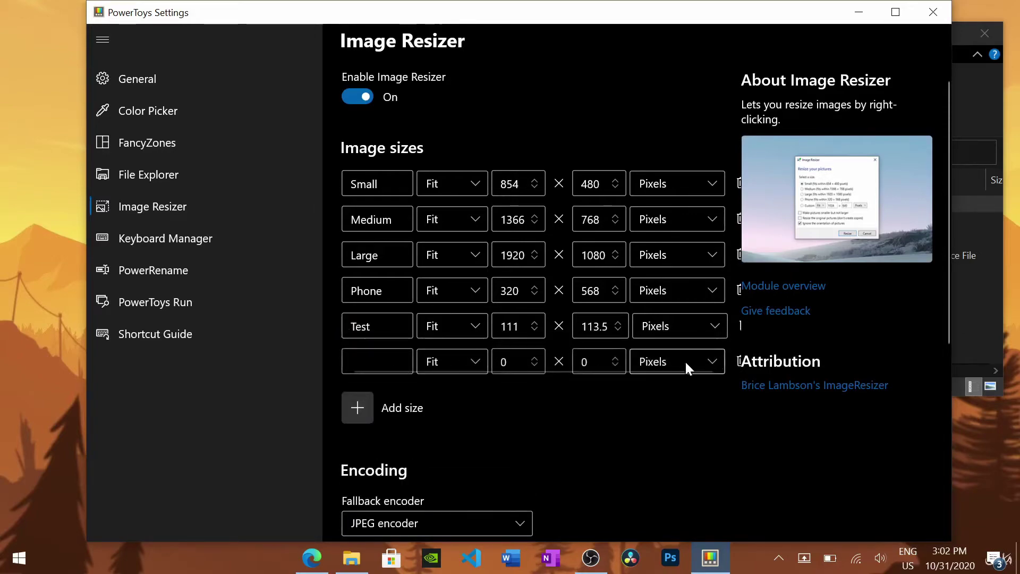
pyautogui.click(739, 359)
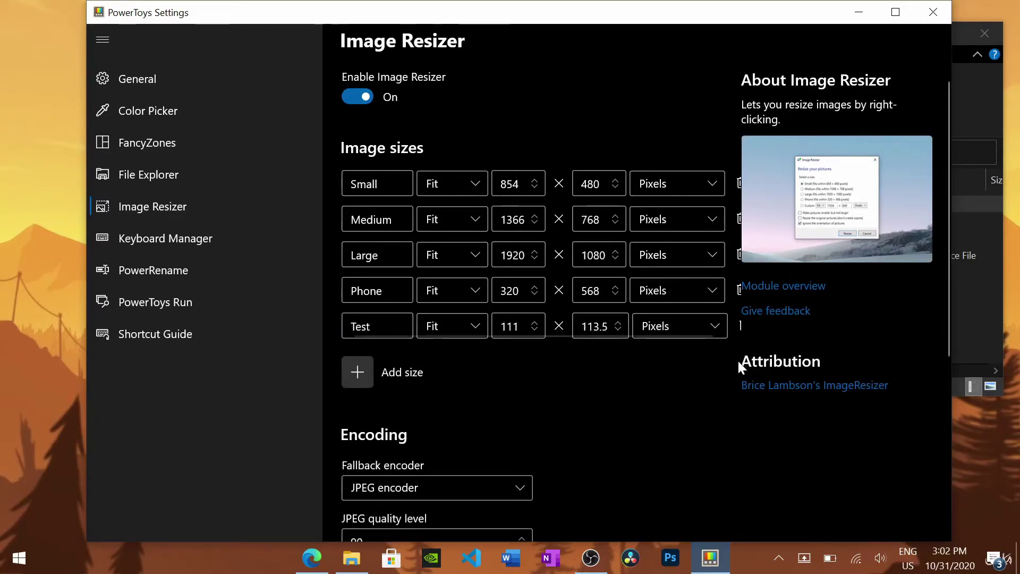
pyautogui.click(971, 314)
pyautogui.click(193, 414)
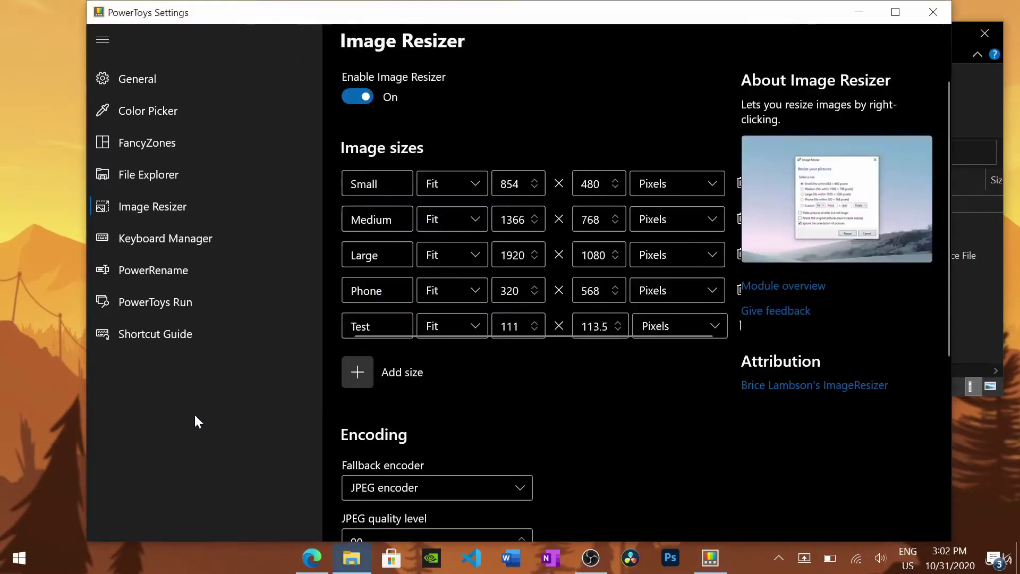
# Switch to the Vector Preview Examples folder and create a resized copy of download.jpg with Image Resizer's Test size, 111 × 113.5 pixels.
pyautogui.click(983, 359)
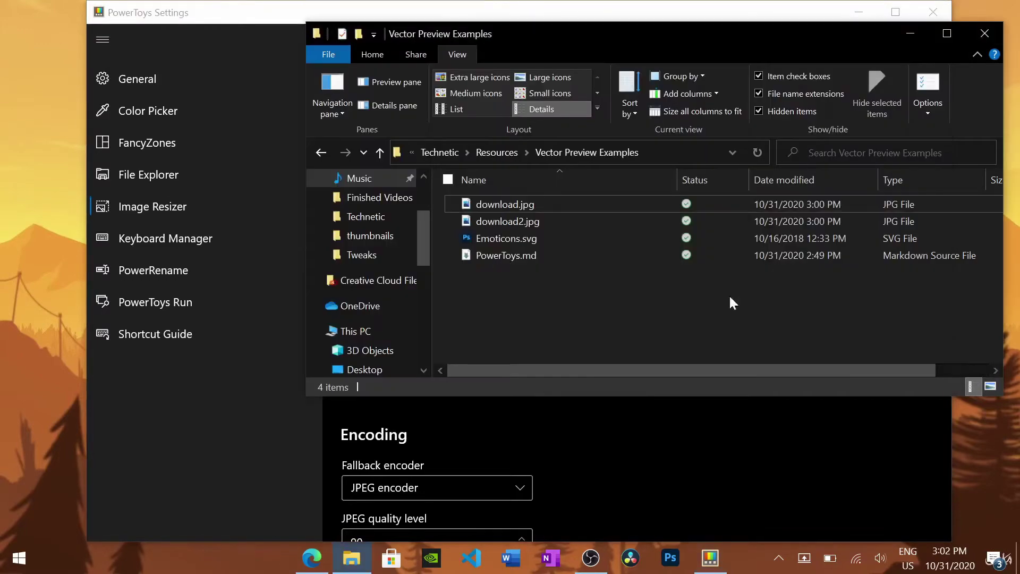
pyautogui.rightClick(536, 201)
pyautogui.click(570, 231)
pyautogui.click(533, 221)
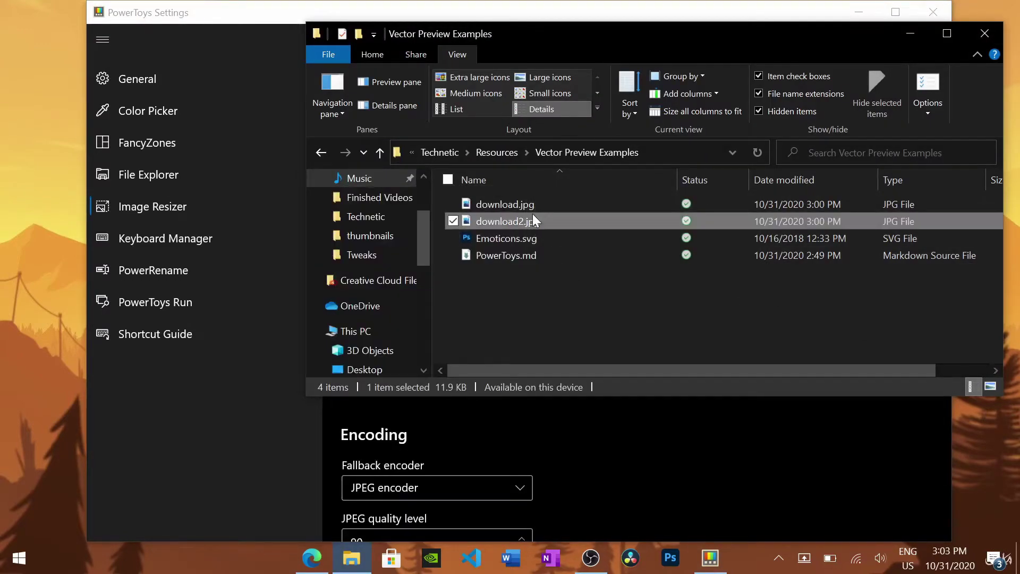
pyautogui.click(546, 206)
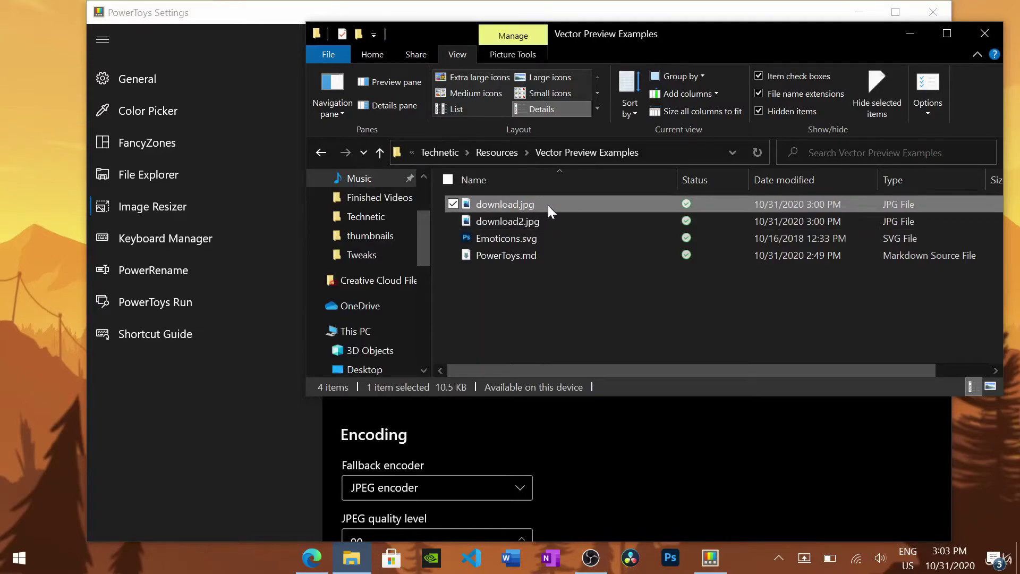
pyautogui.rightClick(547, 205)
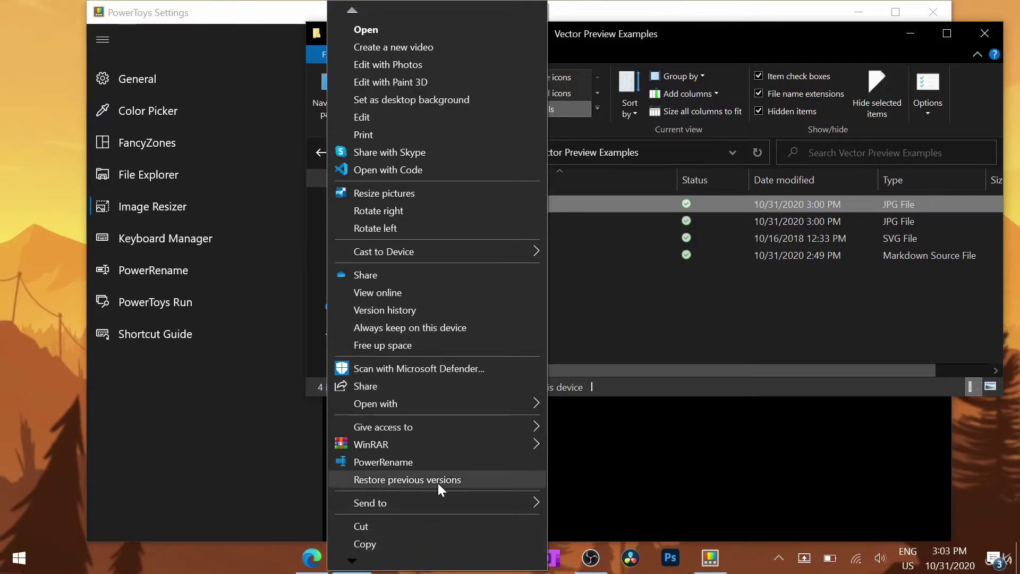
pyautogui.click(486, 192)
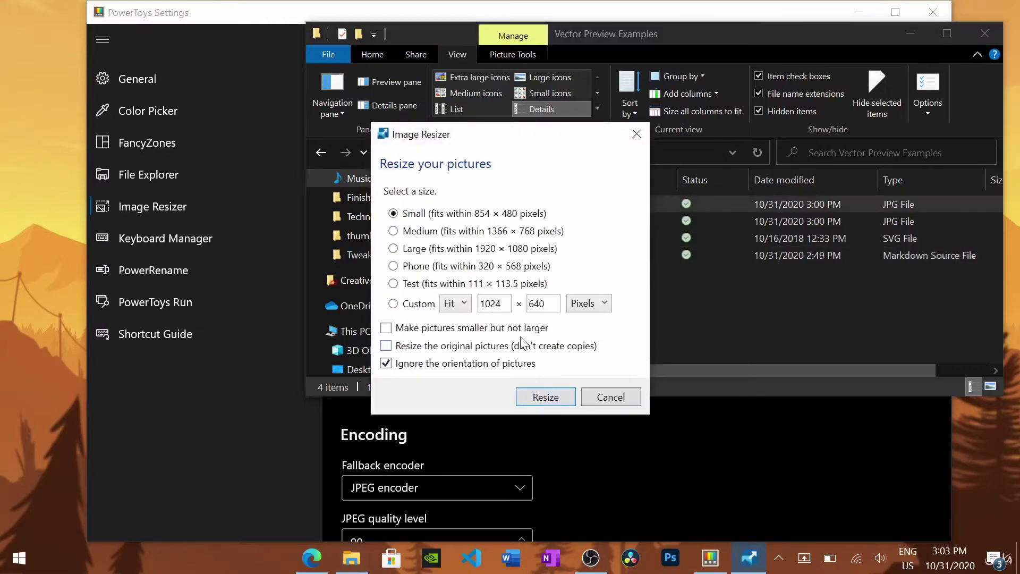
pyautogui.click(393, 283)
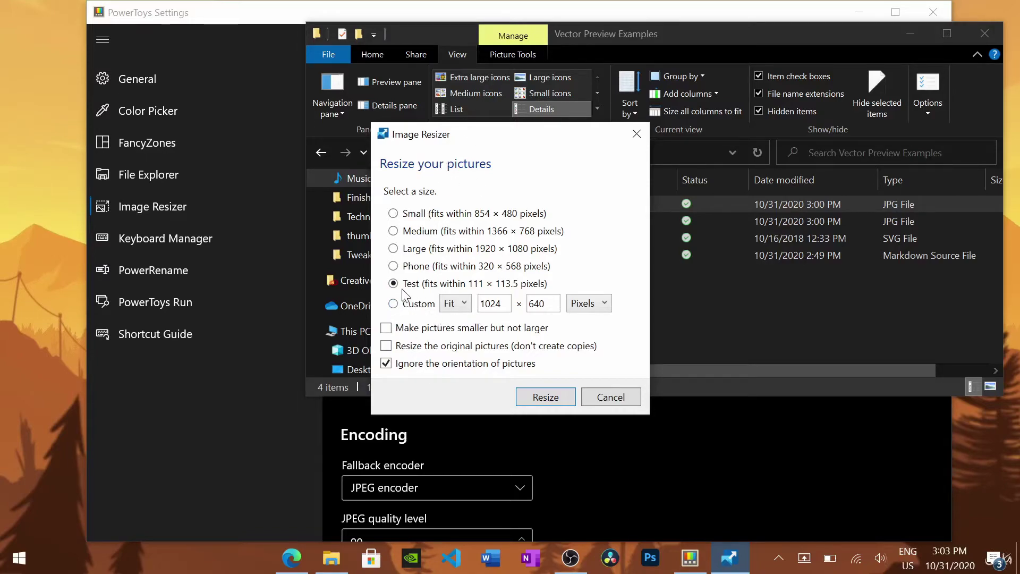
pyautogui.click(550, 398)
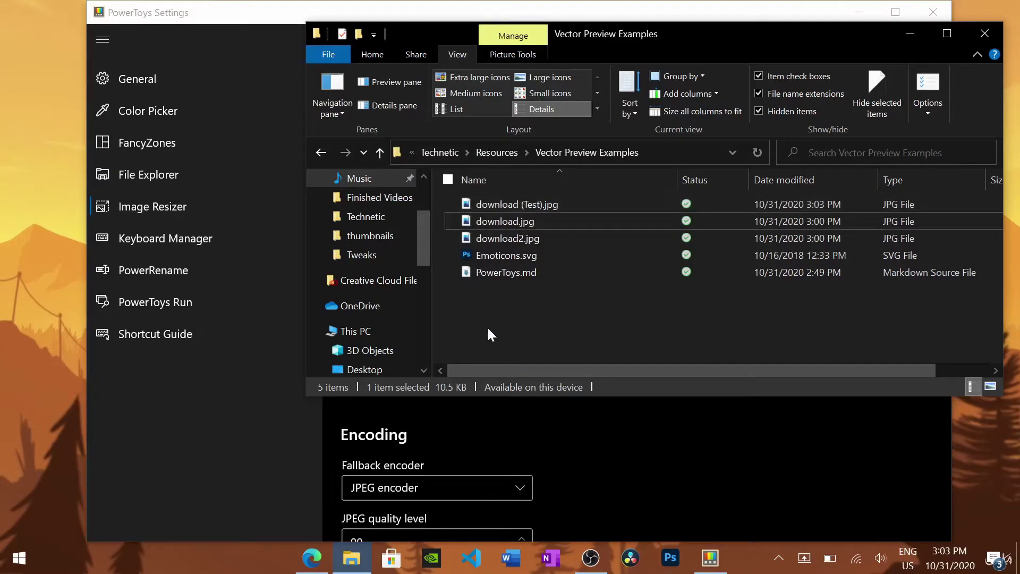
# View the original download.jpg in Photos and check its image dimensions in the file properties.
pyautogui.doubleClick(523, 220)
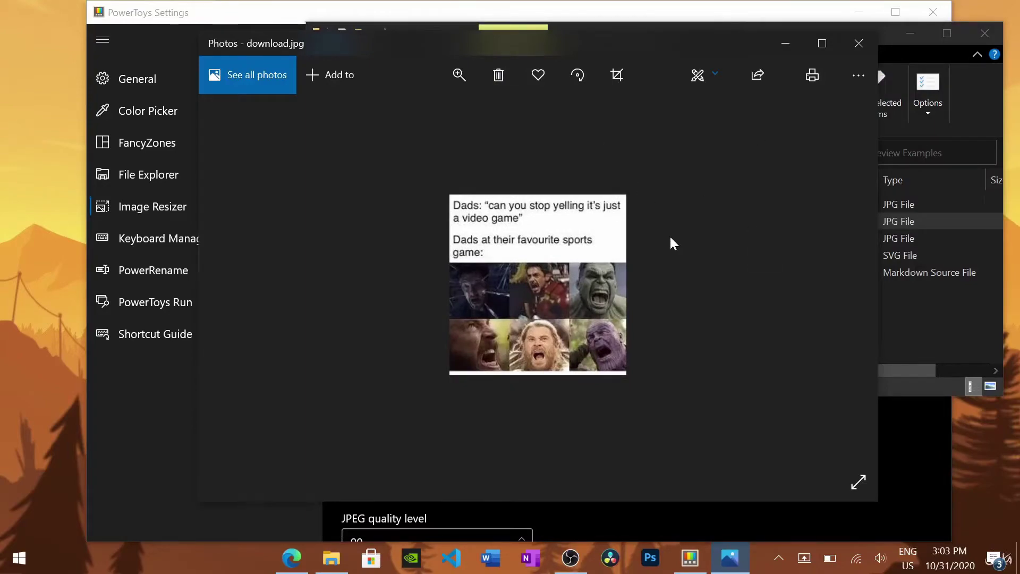
pyautogui.click(858, 43)
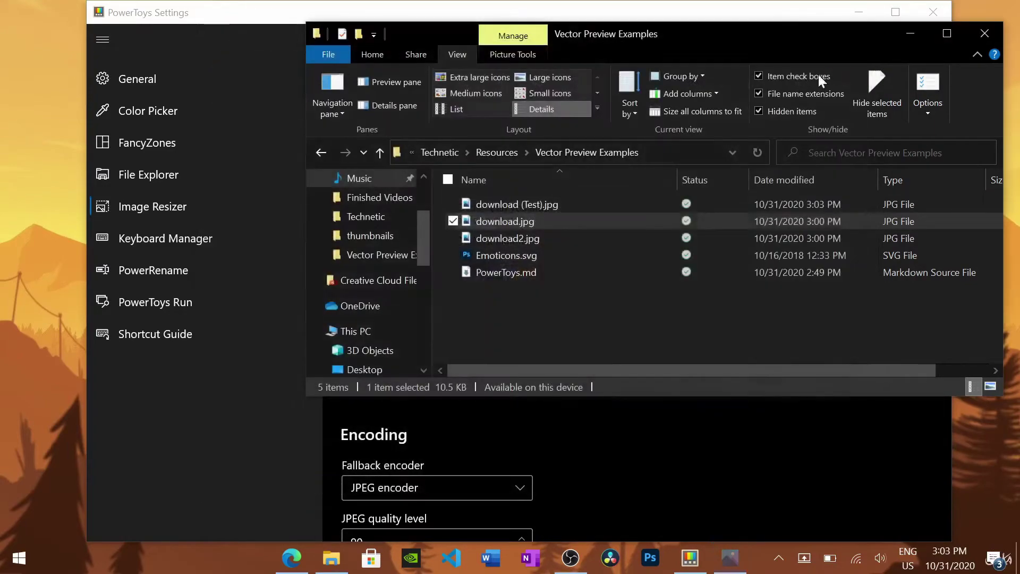
pyautogui.rightClick(527, 219)
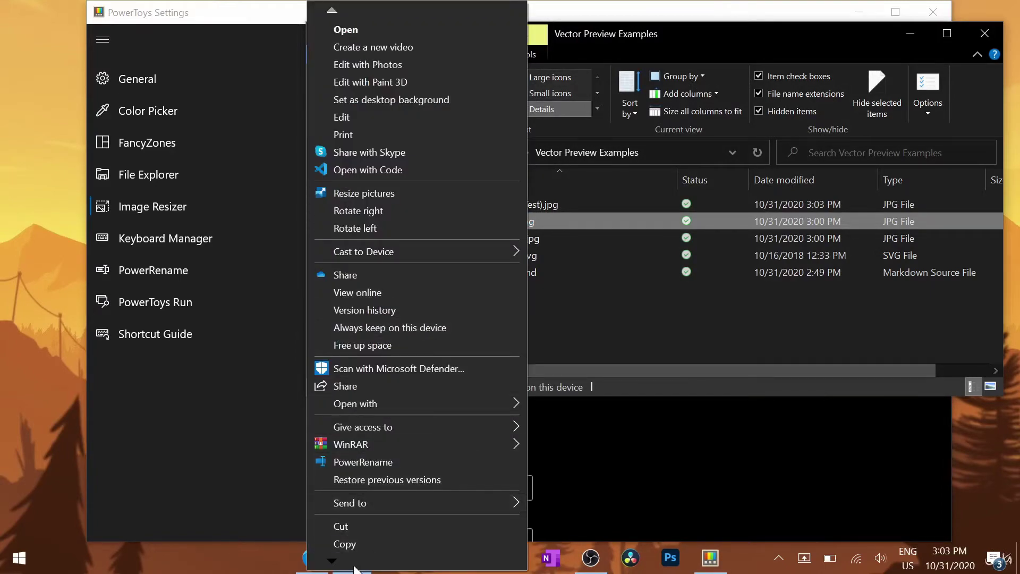
pyautogui.scroll(-3, 382, 526)
pyautogui.click(377, 540)
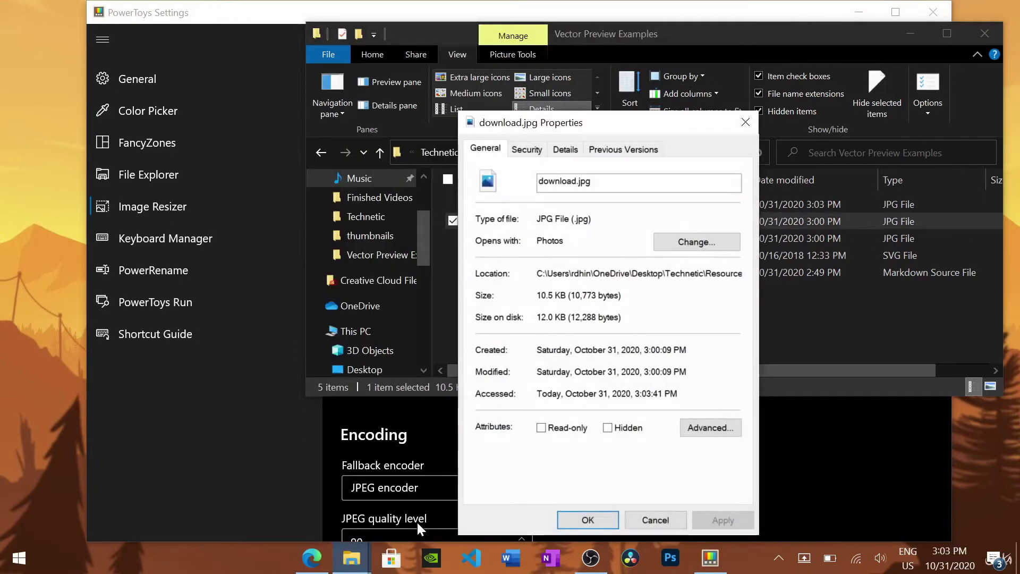
pyautogui.click(575, 153)
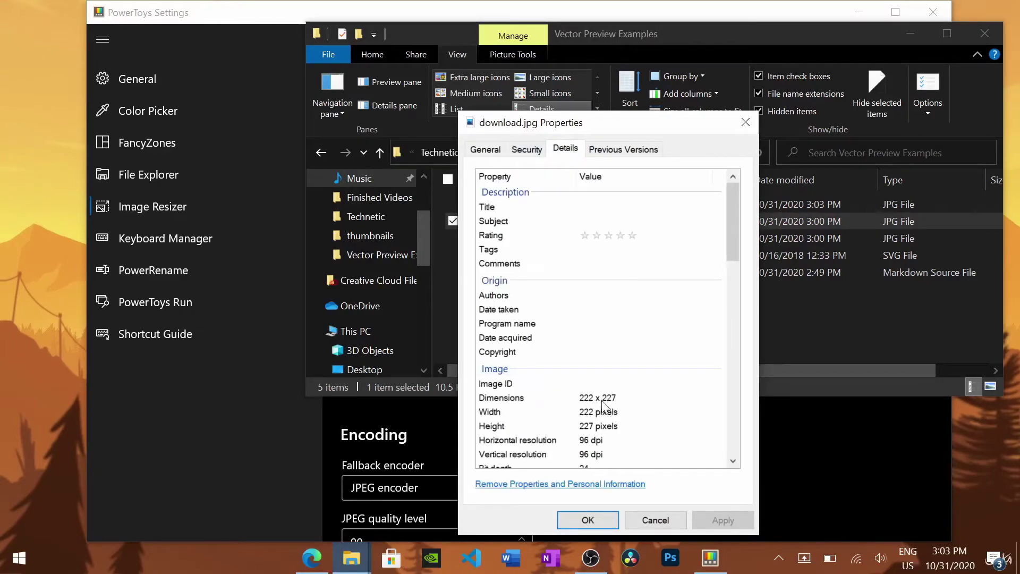
pyautogui.click(587, 519)
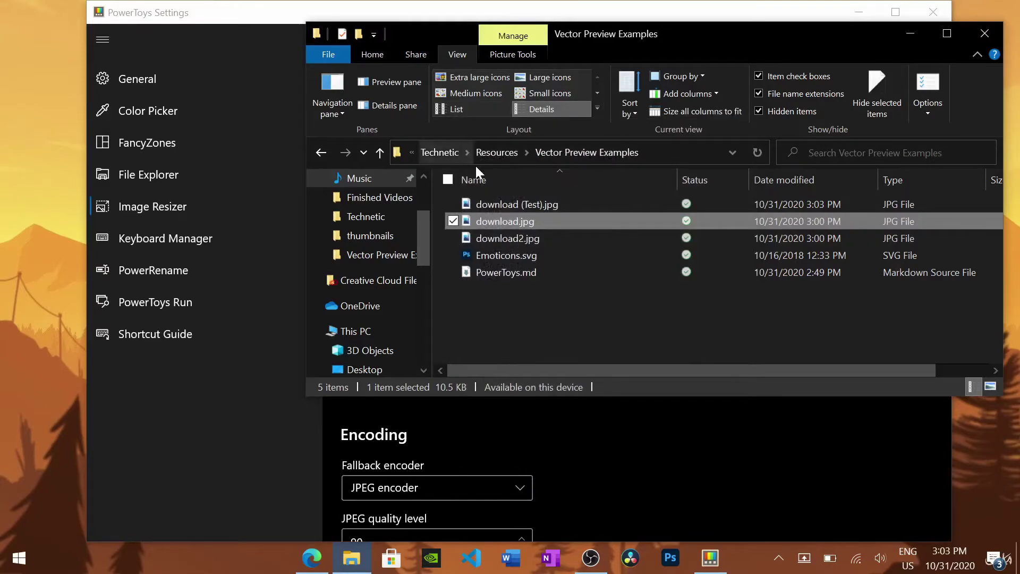
# View download (Test).jpg in Photos, check its image dimensions in the file properties, and return to PowerToys Settings.
pyautogui.click(495, 205)
pyautogui.click(498, 206)
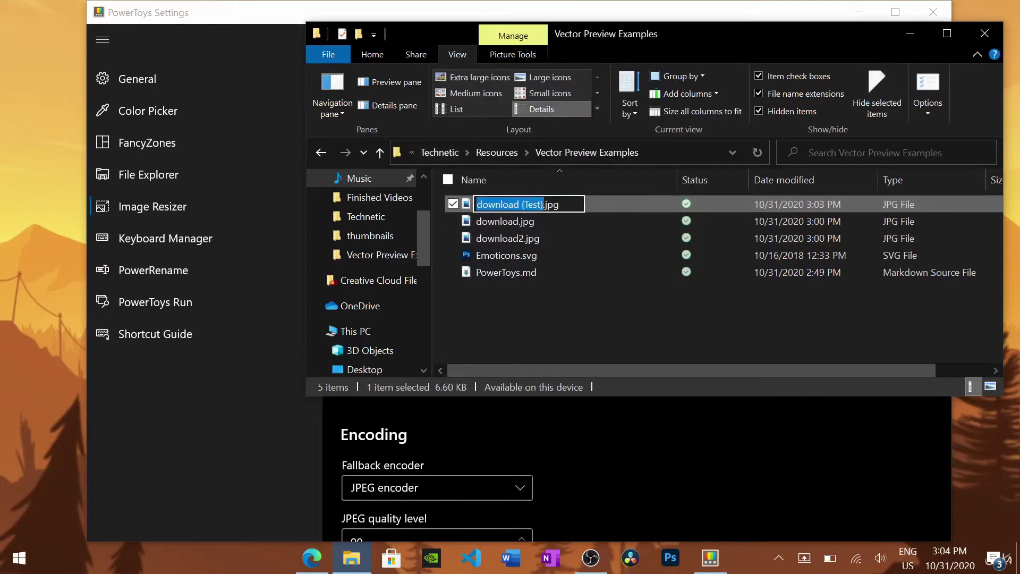
pyautogui.doubleClick(655, 206)
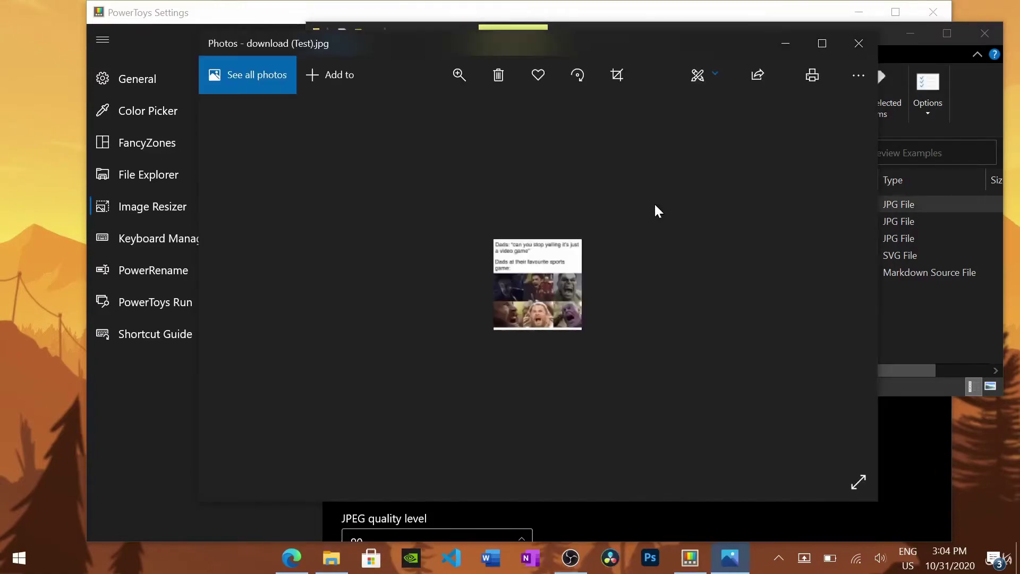
pyautogui.click(856, 46)
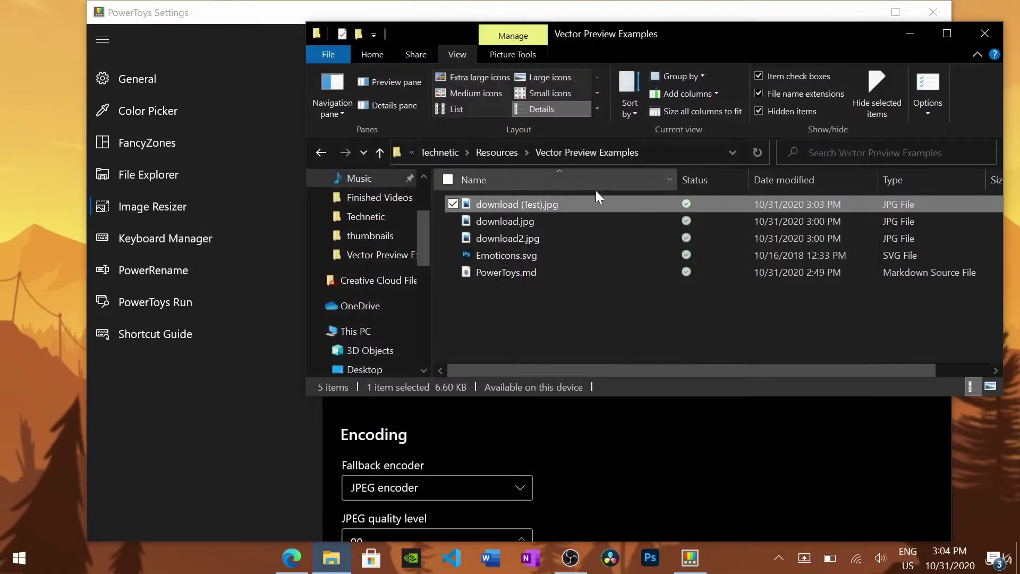
pyautogui.rightClick(584, 201)
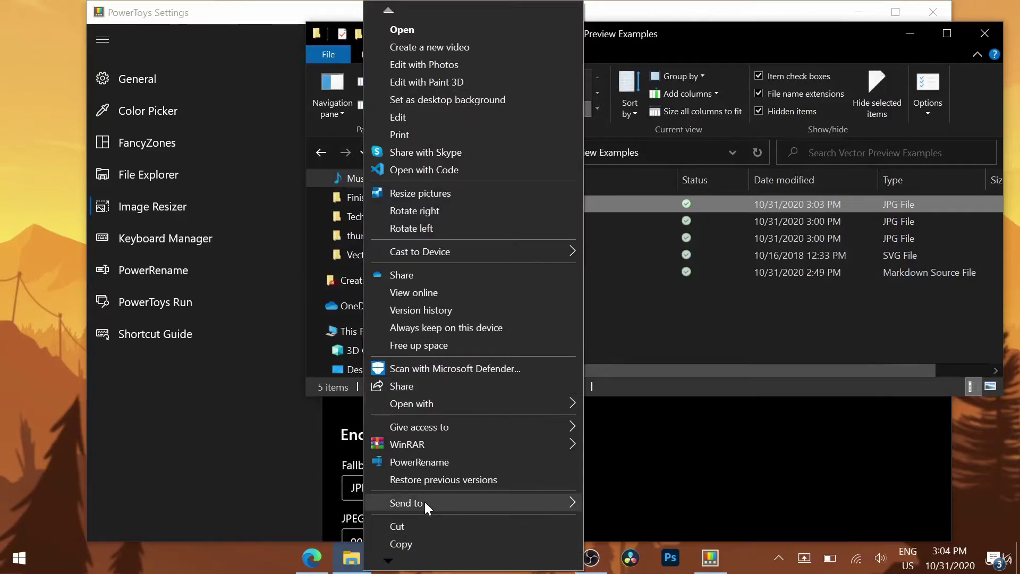
pyautogui.moveTo(412, 560)
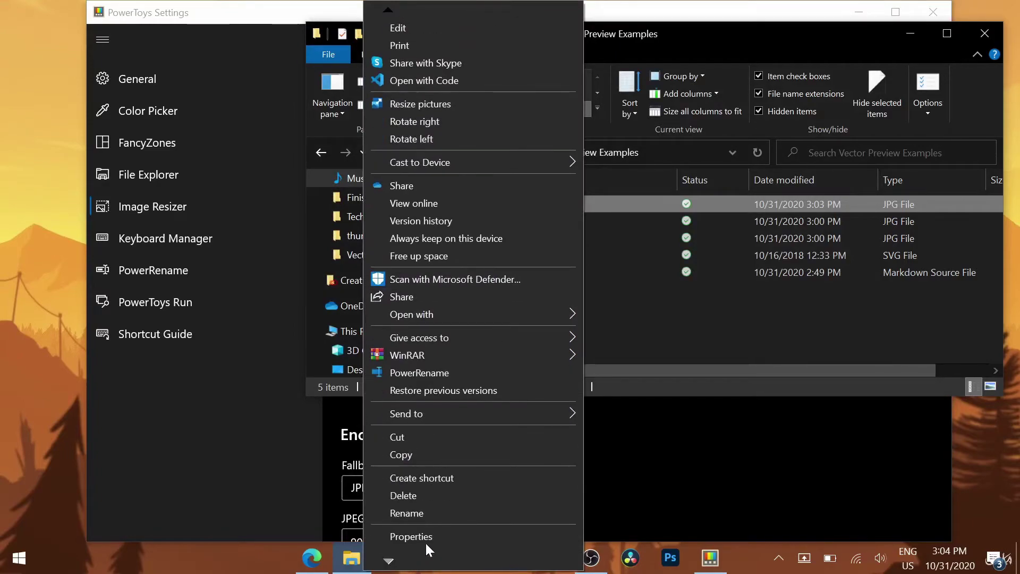
pyautogui.click(435, 535)
pyautogui.click(614, 150)
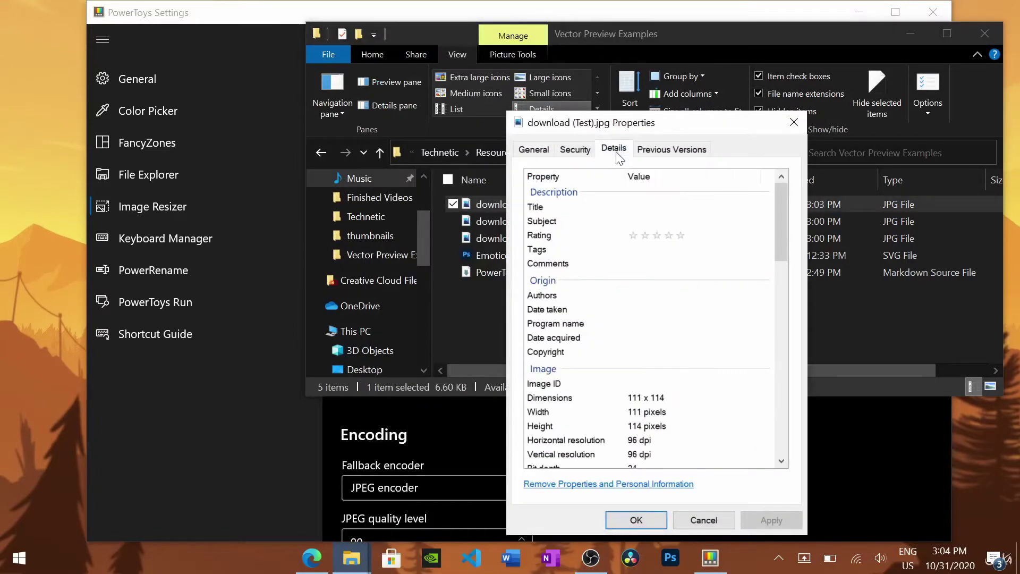
pyautogui.click(269, 429)
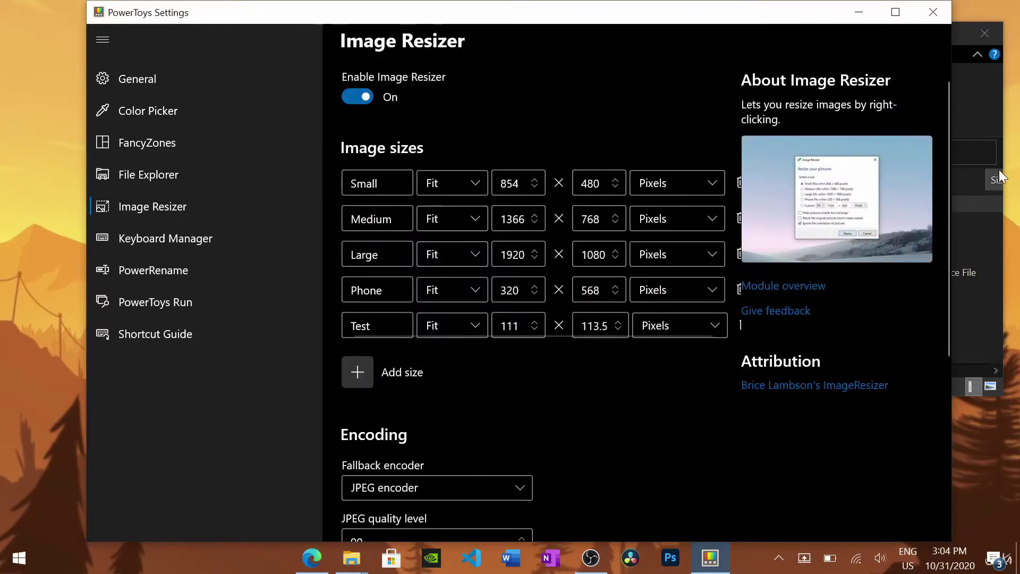
# Delete download (Test).jpg from the Vector Preview Examples folder and open the Keyboard Manager settings in PowerToys.
pyautogui.click(974, 90)
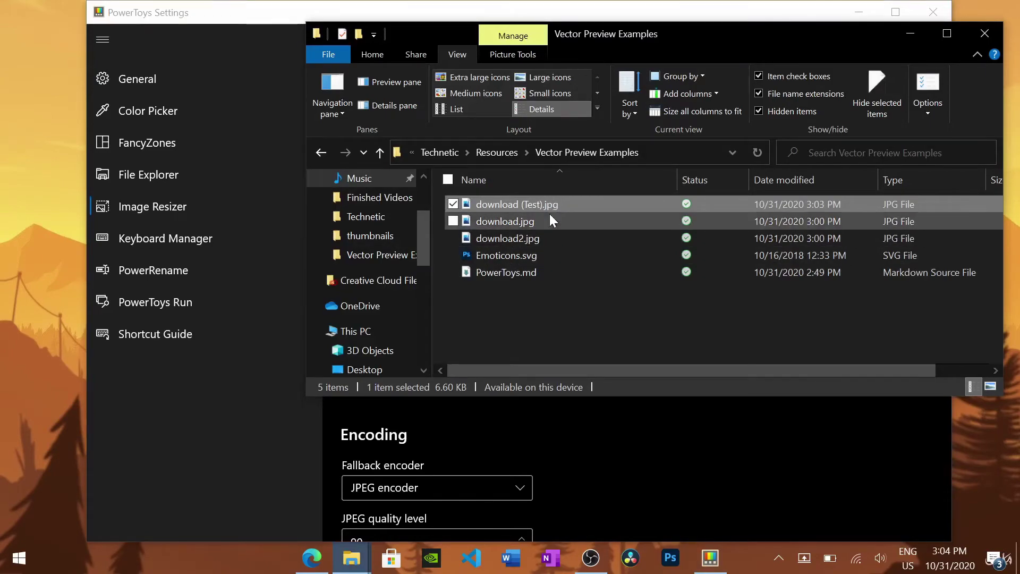
pyautogui.click(240, 408)
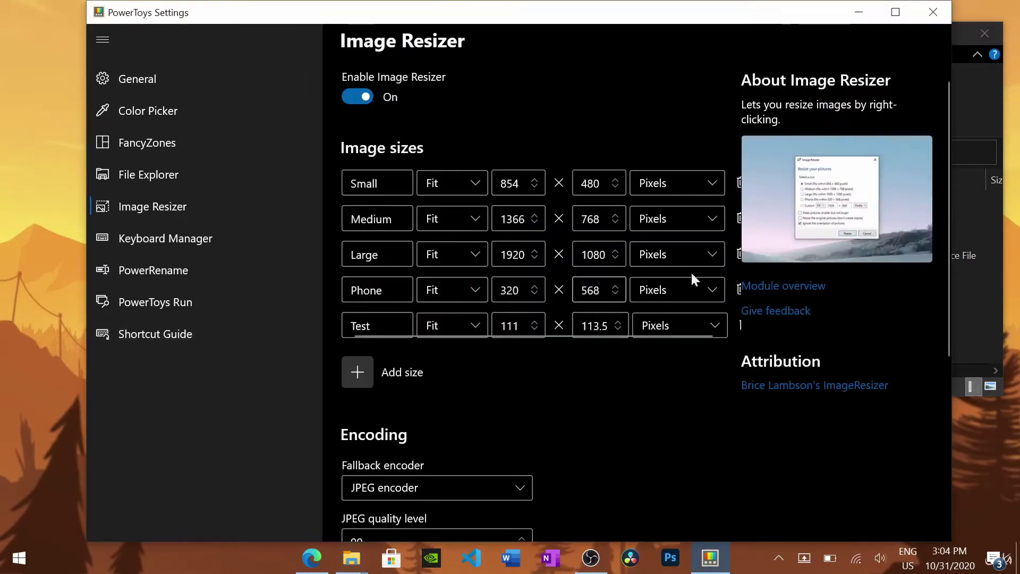
pyautogui.click(988, 312)
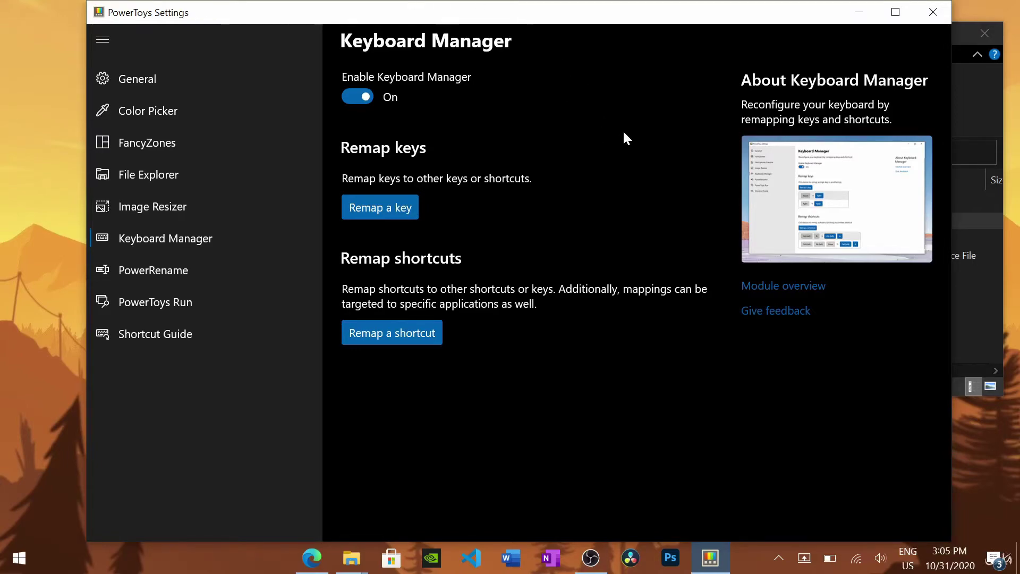
# Add a key remapping in Keyboard Manager with the backslash (\) as the key to change.
pyautogui.click(398, 206)
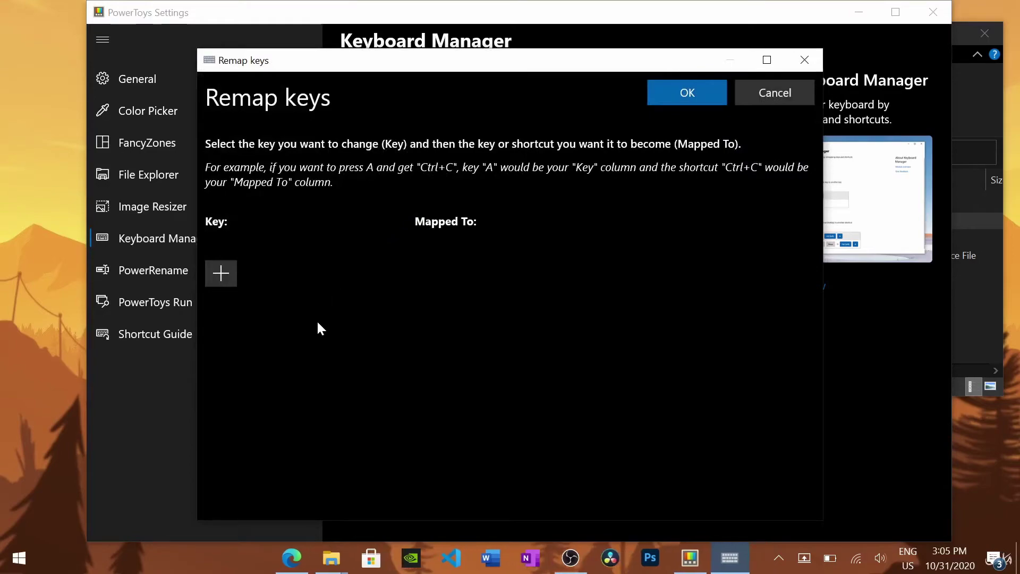
pyautogui.click(215, 274)
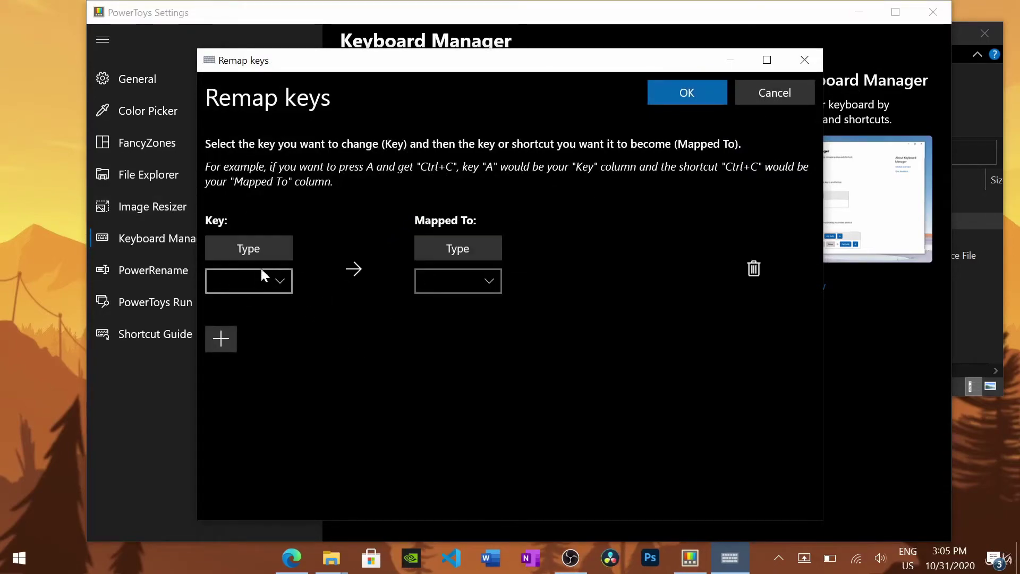
pyautogui.click(277, 282)
pyautogui.click(320, 293)
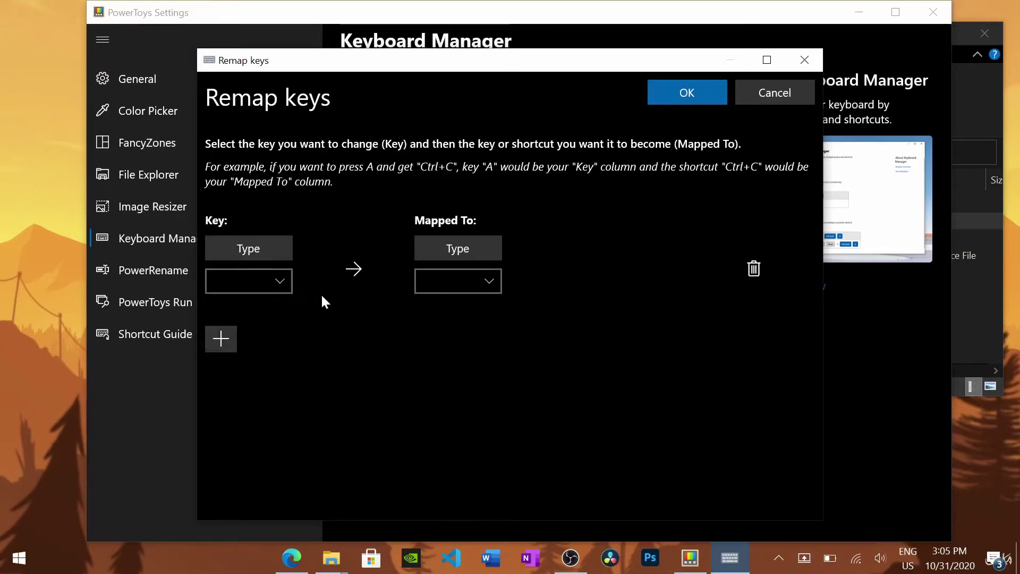
pyautogui.click(273, 248)
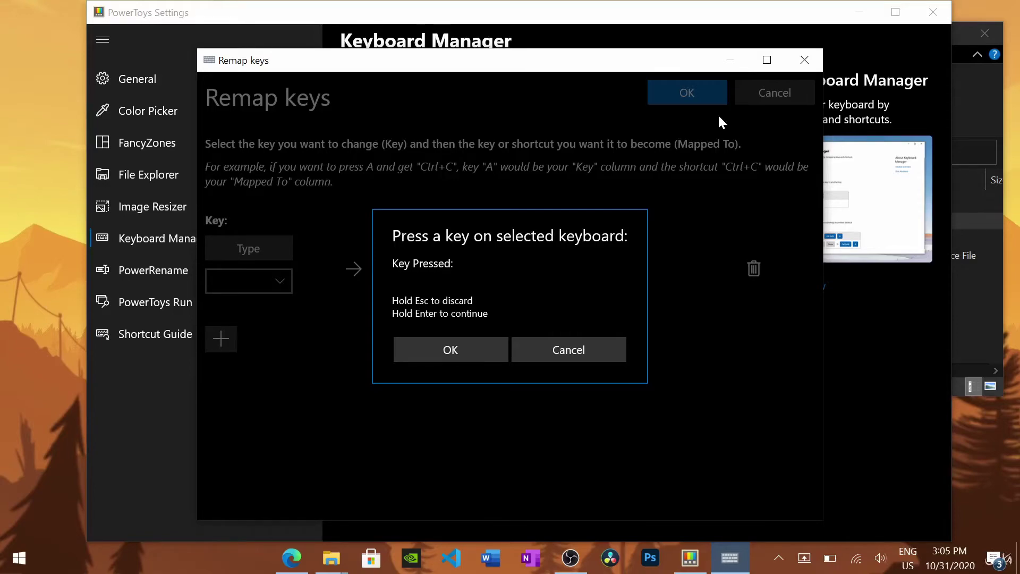
pyautogui.press('\\')
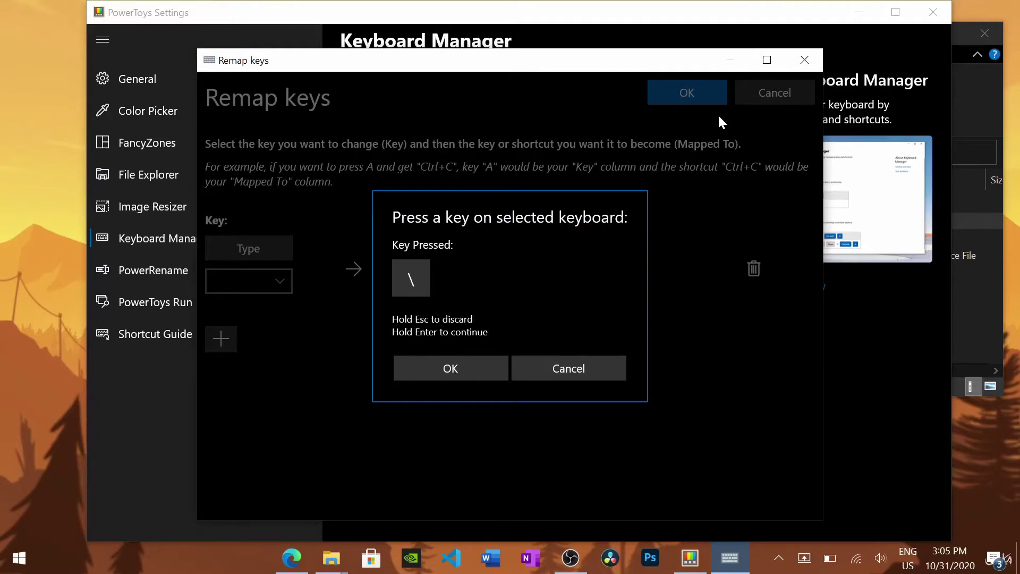
pyautogui.click(429, 366)
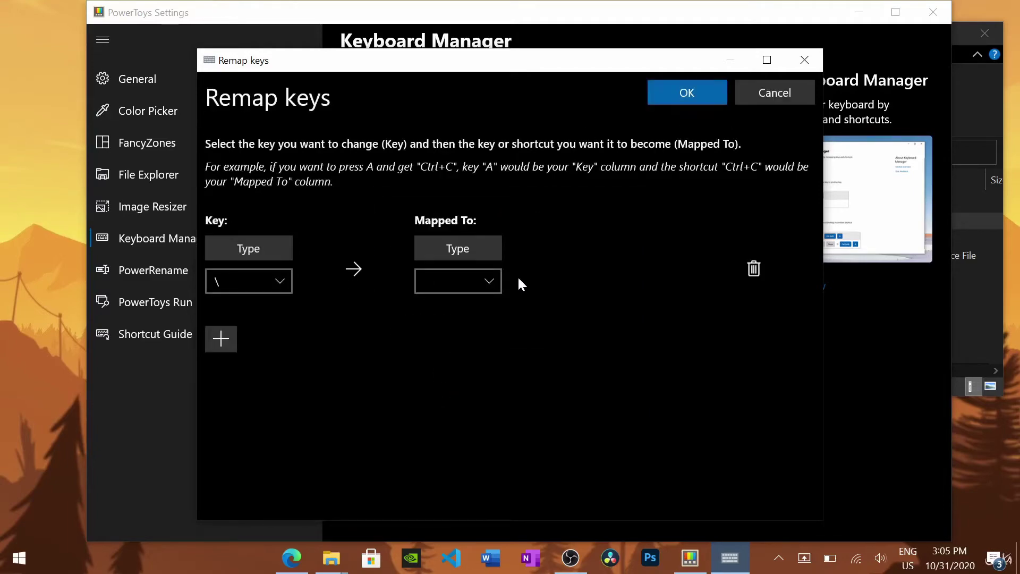
# Map the backslash key to 1 and apply the remapping, continuing despite the key being left unassigned.
pyautogui.click(485, 257)
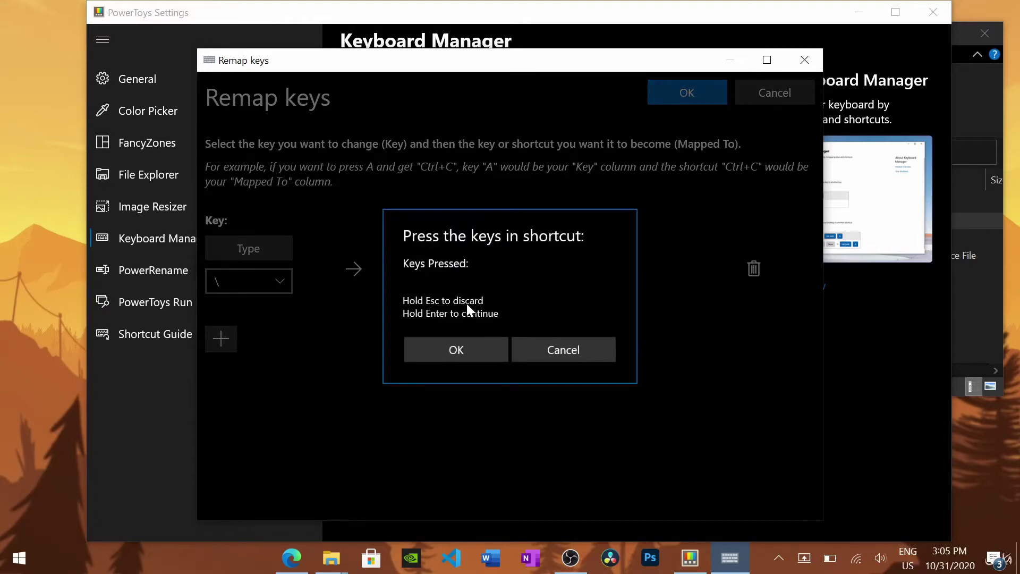
pyautogui.press('1')
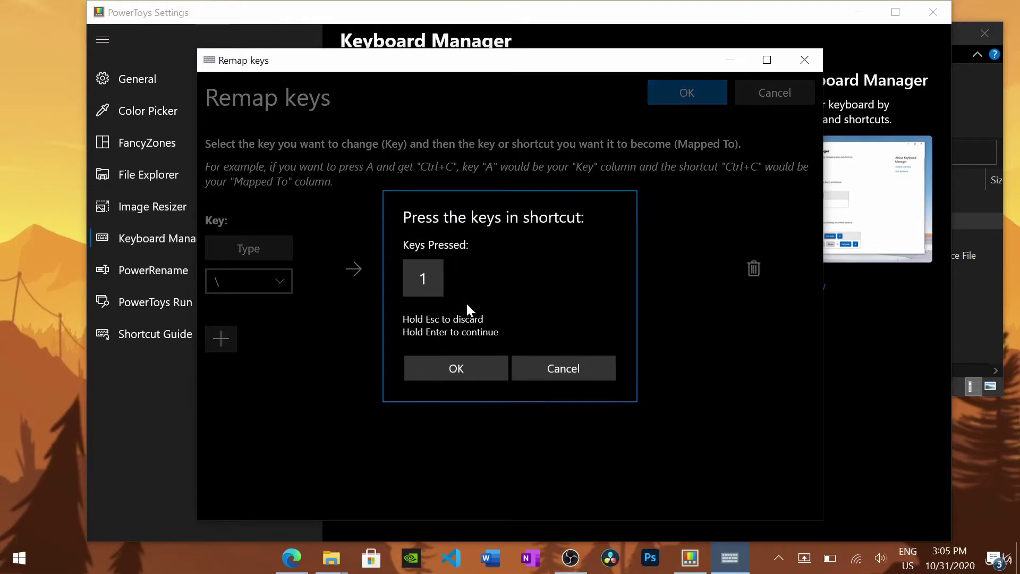
pyautogui.click(463, 363)
pyautogui.click(687, 91)
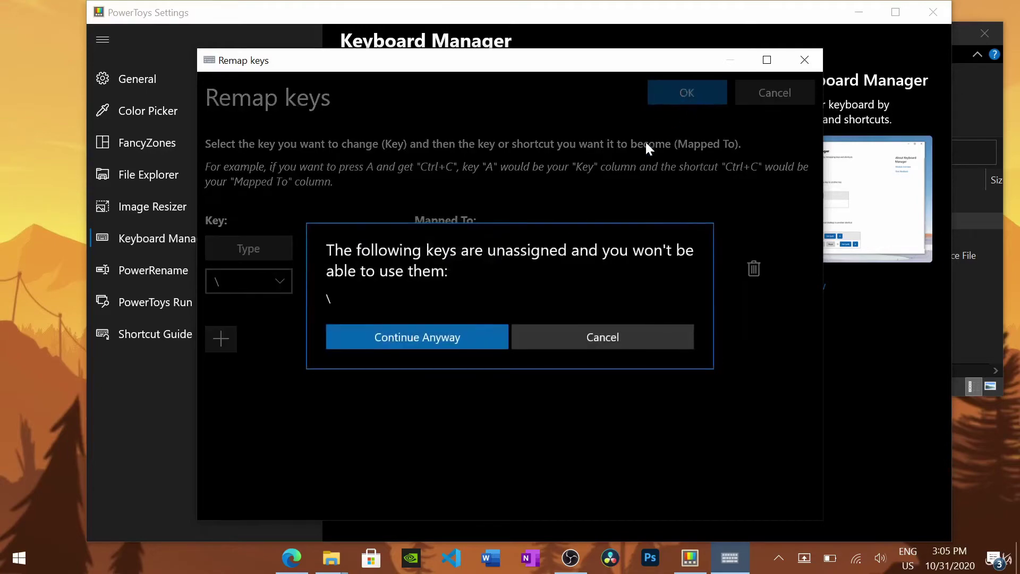
pyautogui.click(461, 337)
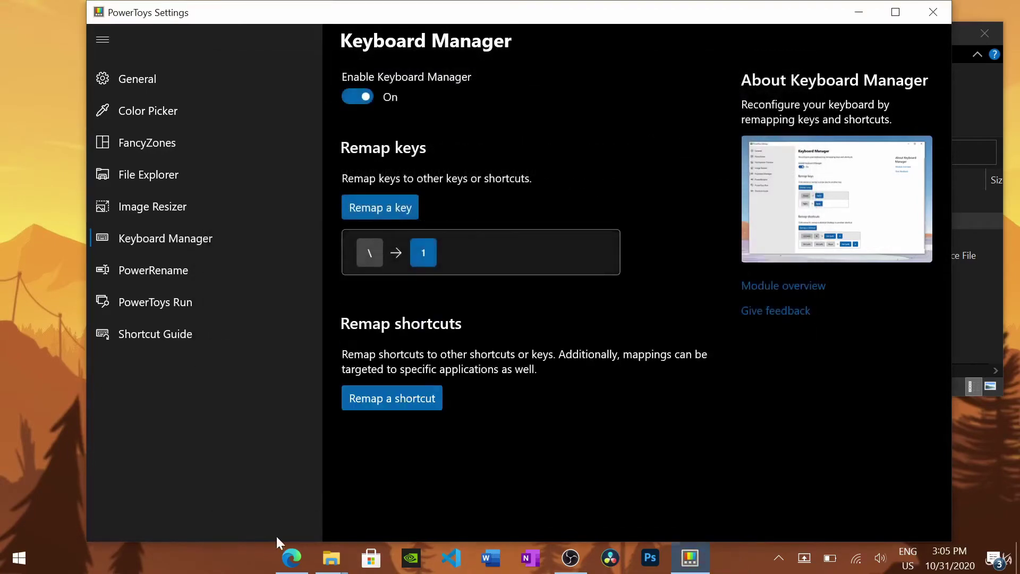
# Test the remapped backslash key in the address bar of a new Edge tab and clear the entered characters.
pyautogui.click(312, 557)
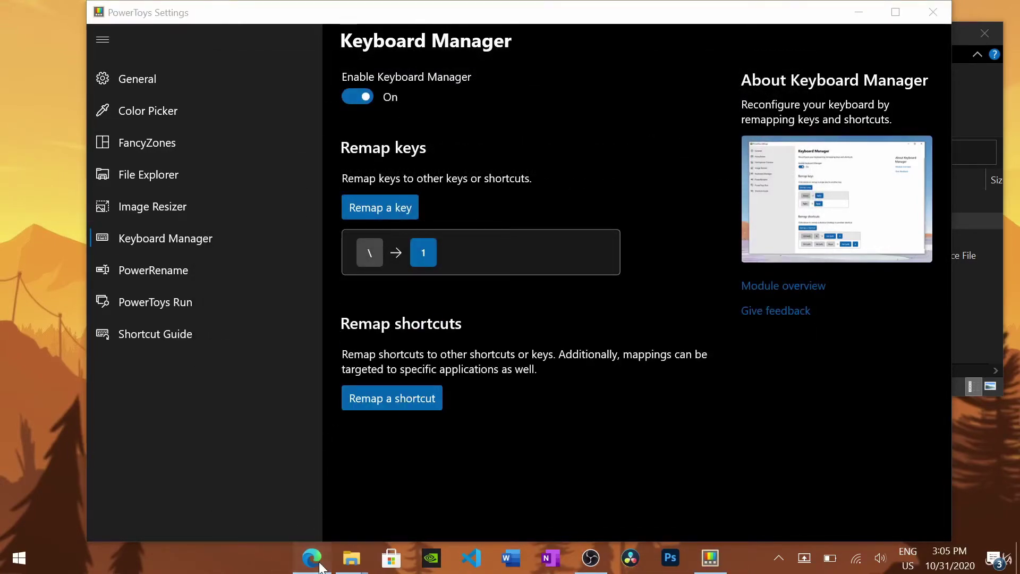
pyautogui.click(248, 27)
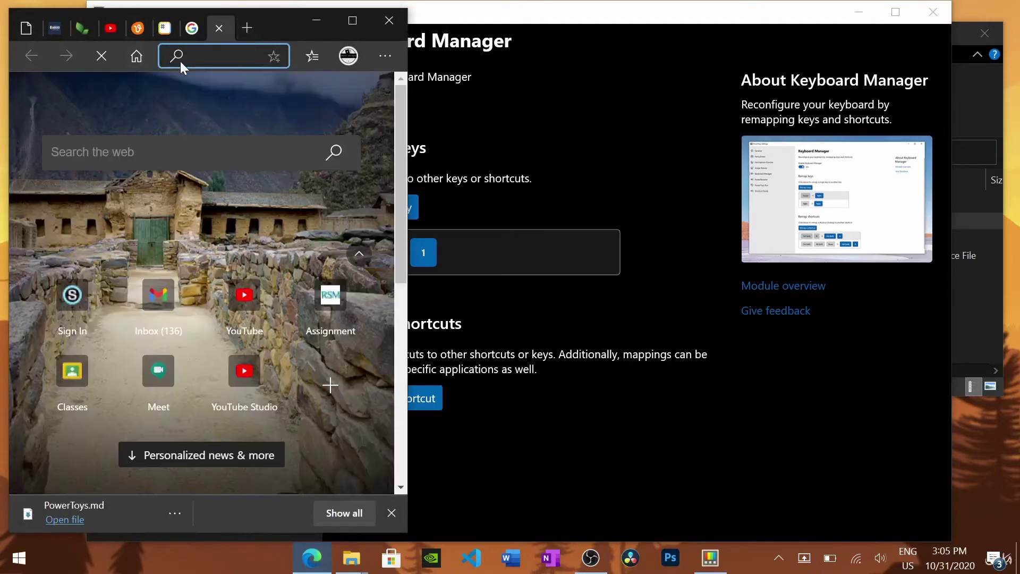
pyautogui.write('1')
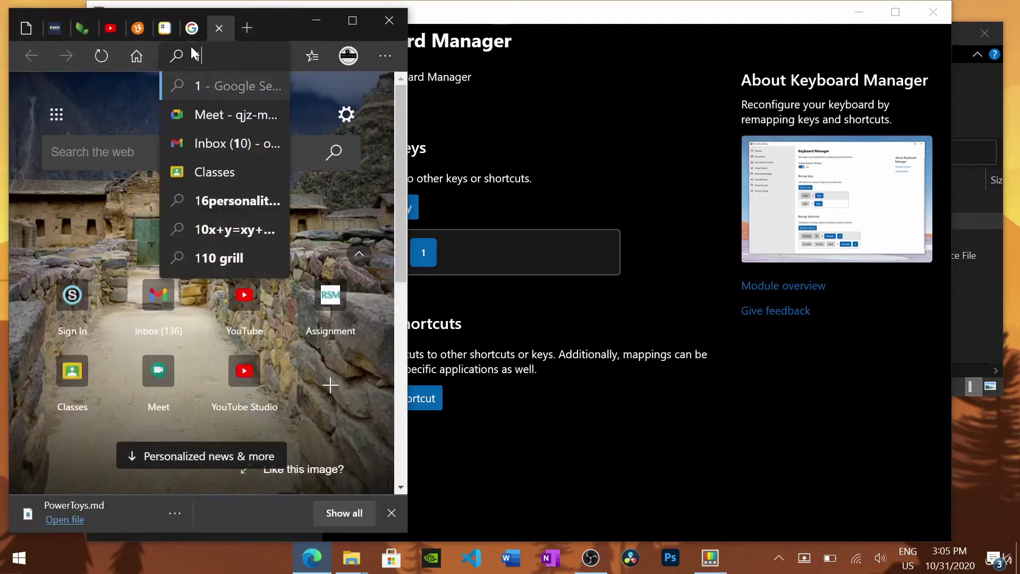
pyautogui.write('111')
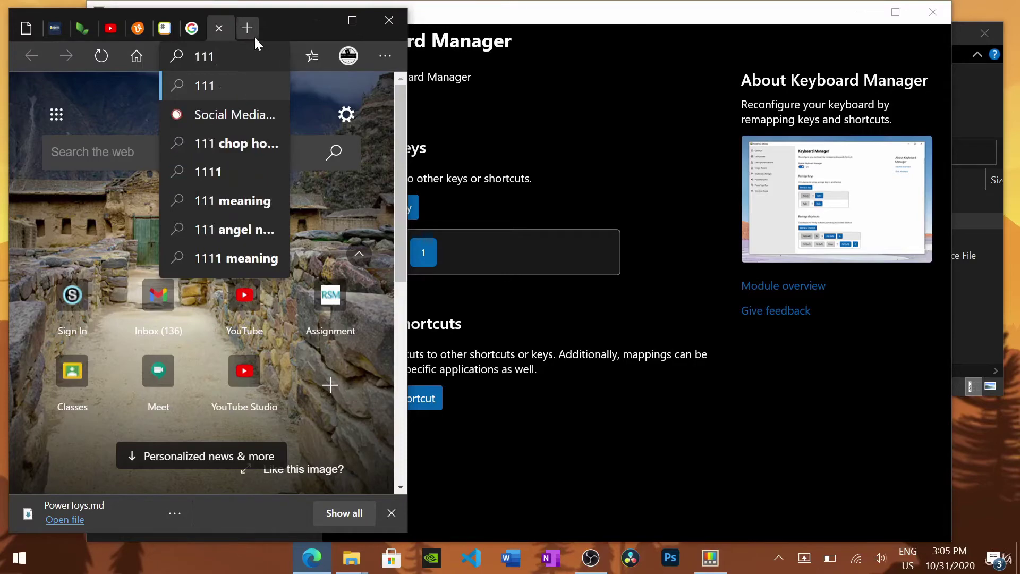
pyautogui.write('11111111')
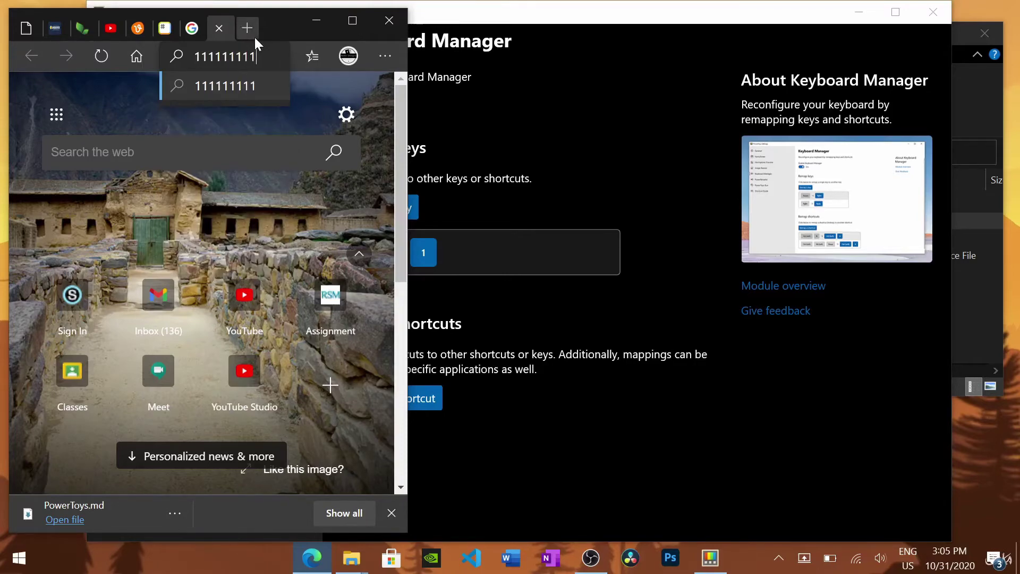
pyautogui.write('1111')
pyautogui.press('BackSpace')
pyautogui.press('BackSpace')
pyautogui.press('BackSpace')
pyautogui.press('BackSpace')
pyautogui.press('BackSpace')
pyautogui.press('BackSpace')
pyautogui.press('BackSpace')
pyautogui.press('BackSpace')
pyautogui.press('BackSpace')
pyautogui.press('BackSpace')
pyautogui.press('BackSpace')
pyautogui.press('BackSpace')
pyautogui.press('BackSpace')
pyautogui.press('BackSpace')
pyautogui.press('BackSpace')
pyautogui.press('BackSpace')
# Delete the backslash-to-1 key remapping in Keyboard Manager, apply the change, and minimize the Edge window.
pyautogui.click(514, 114)
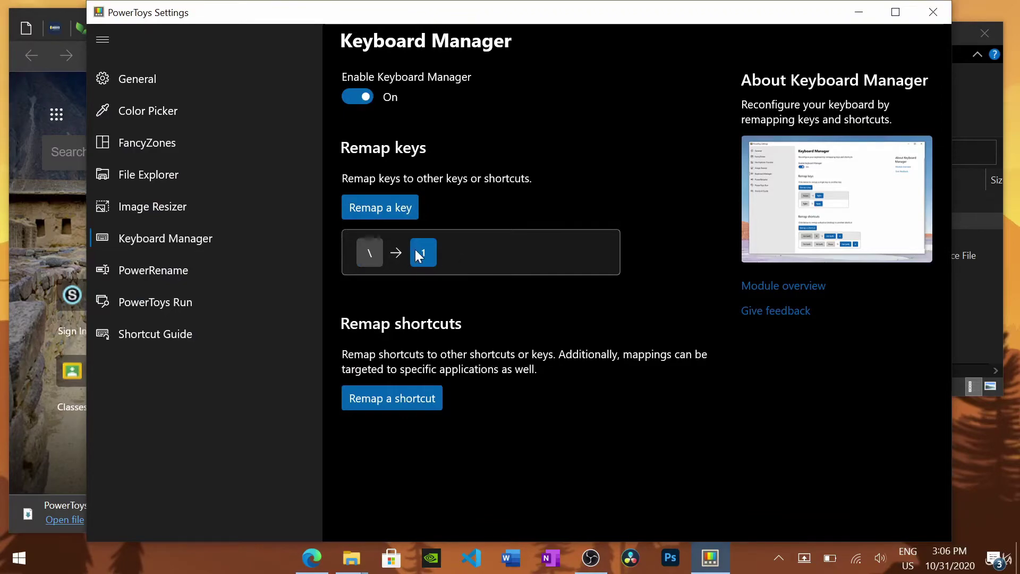
pyautogui.click(400, 210)
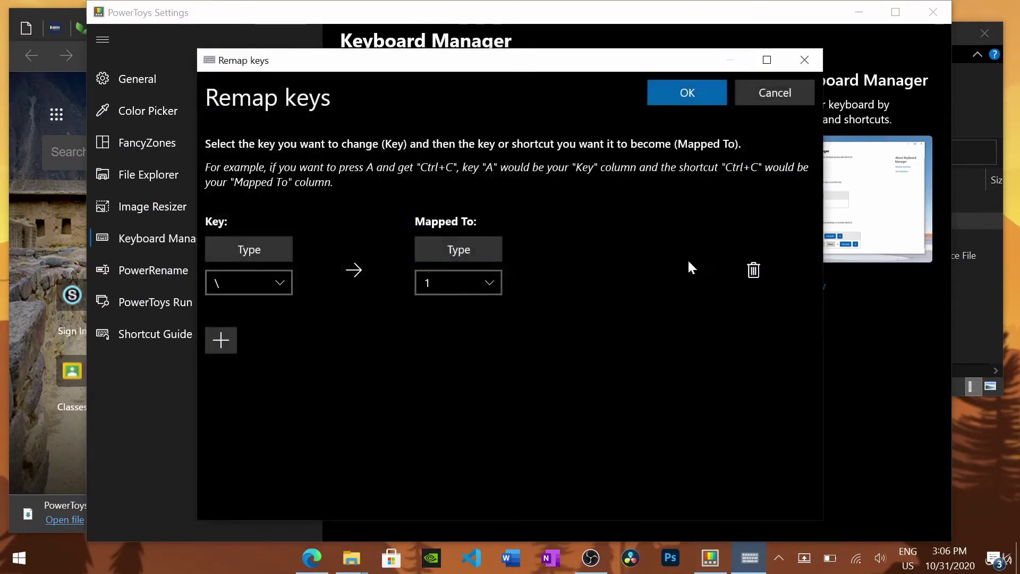
pyautogui.click(755, 269)
pyautogui.click(668, 94)
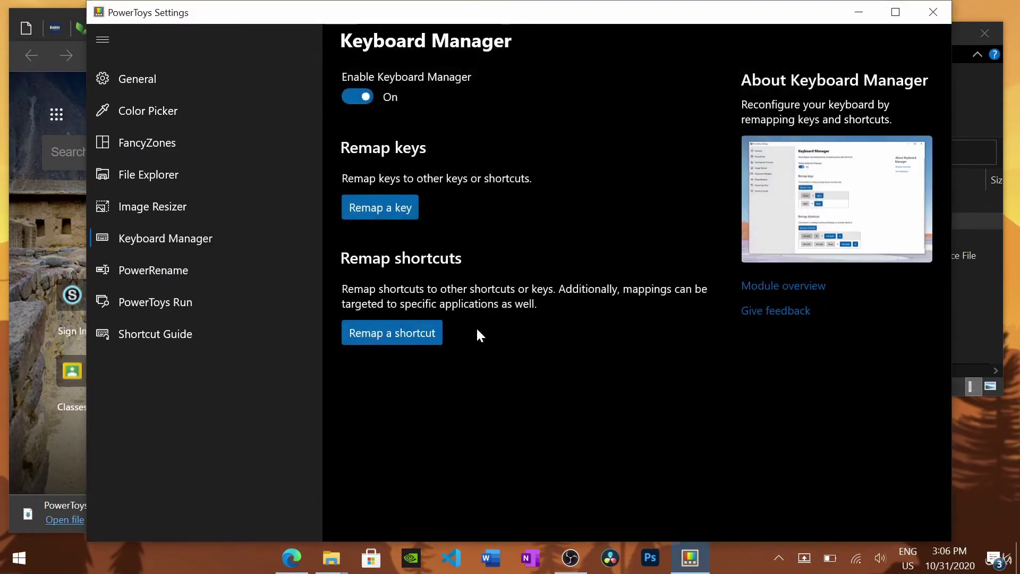
pyautogui.click(42, 251)
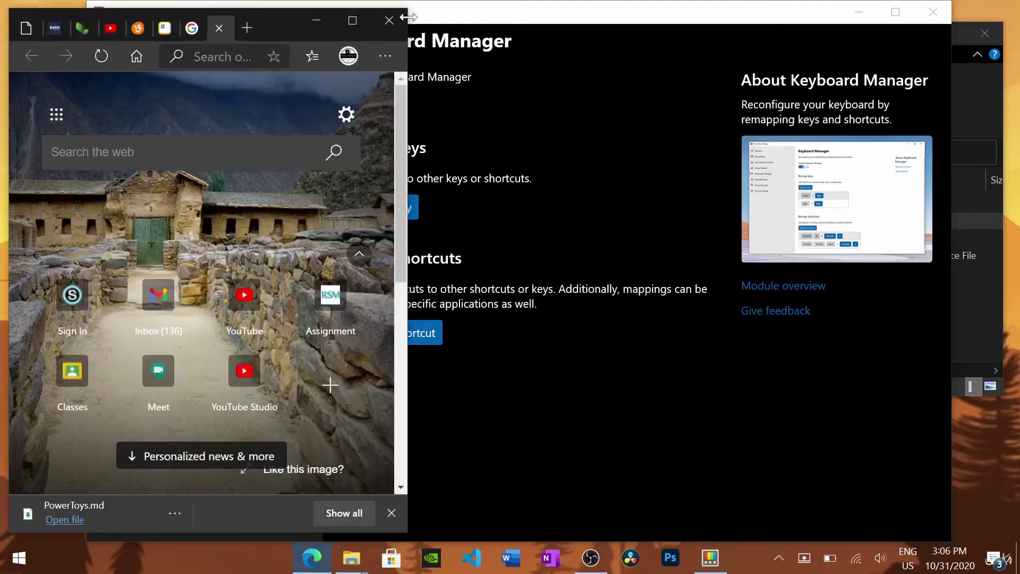
pyautogui.click(321, 16)
# Add a shortcut remapping in Keyboard Manager that maps Ctrl (Left) + C to Ctrl (Left) + V for all apps.
pyautogui.click(429, 324)
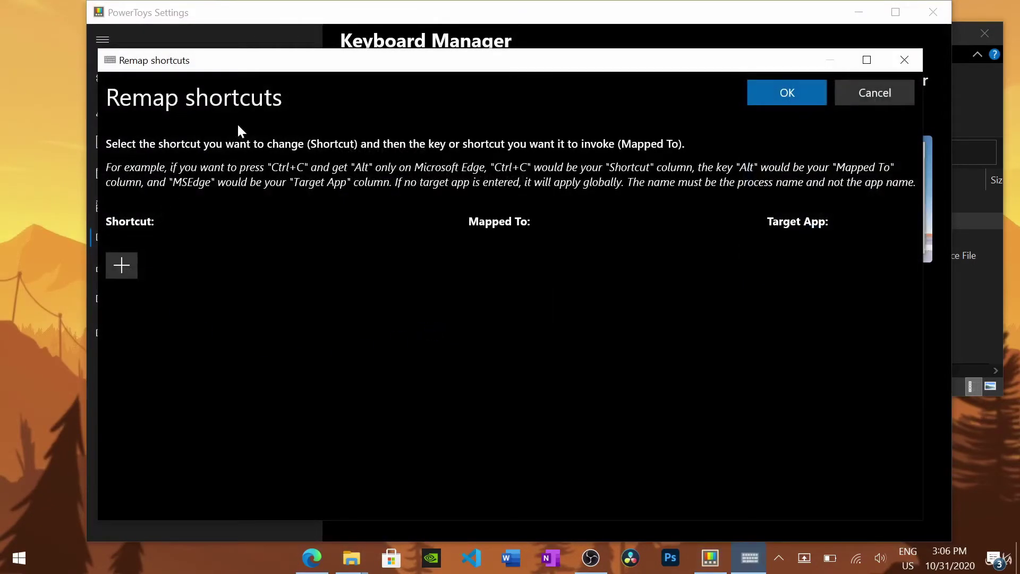
pyautogui.click(122, 263)
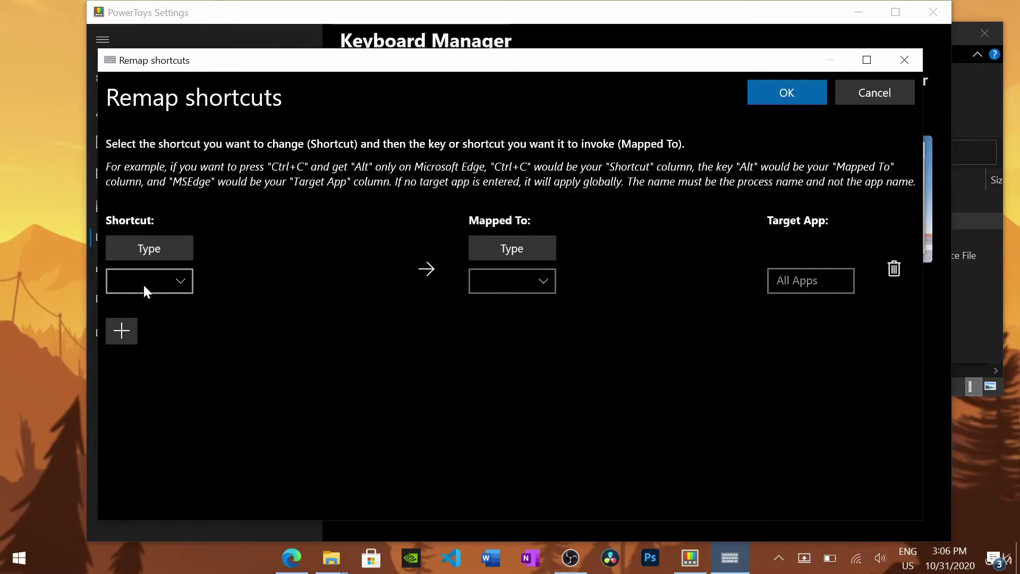
pyautogui.click(155, 248)
pyautogui.hotkey('ctrl', 'c')
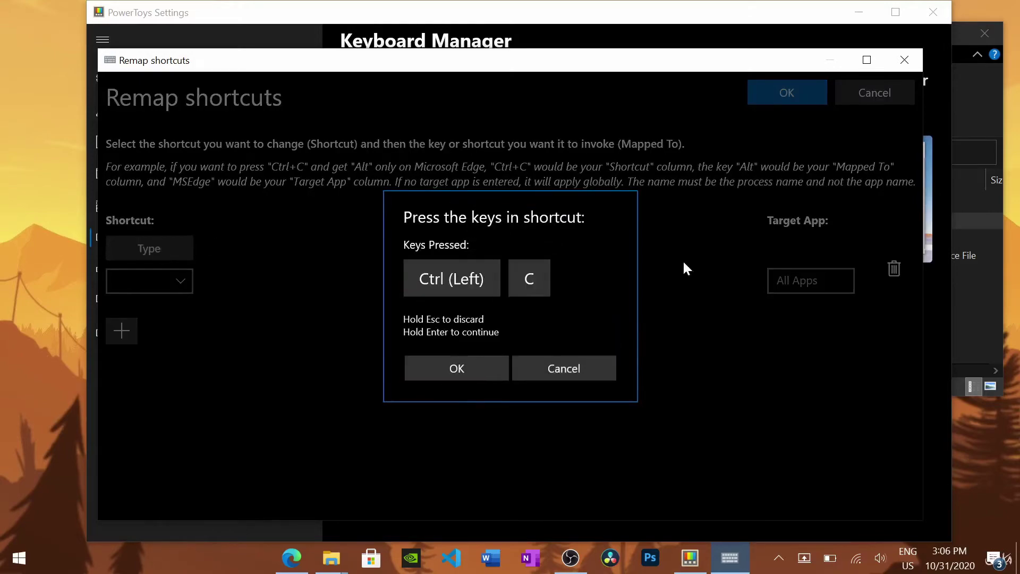
pyautogui.click(457, 368)
pyautogui.click(508, 257)
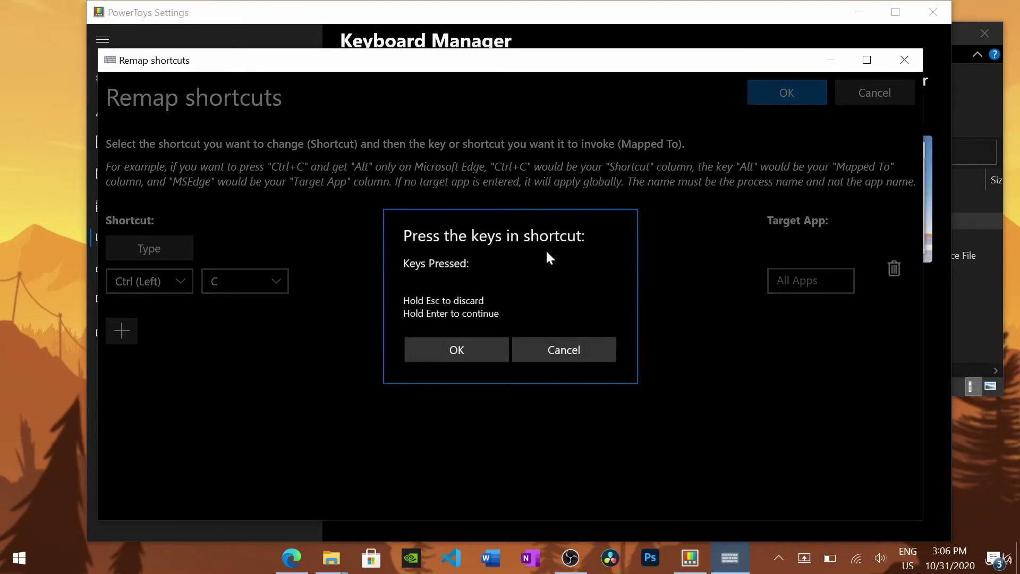
pyautogui.hotkey('ctrl', 'v')
pyautogui.click(481, 367)
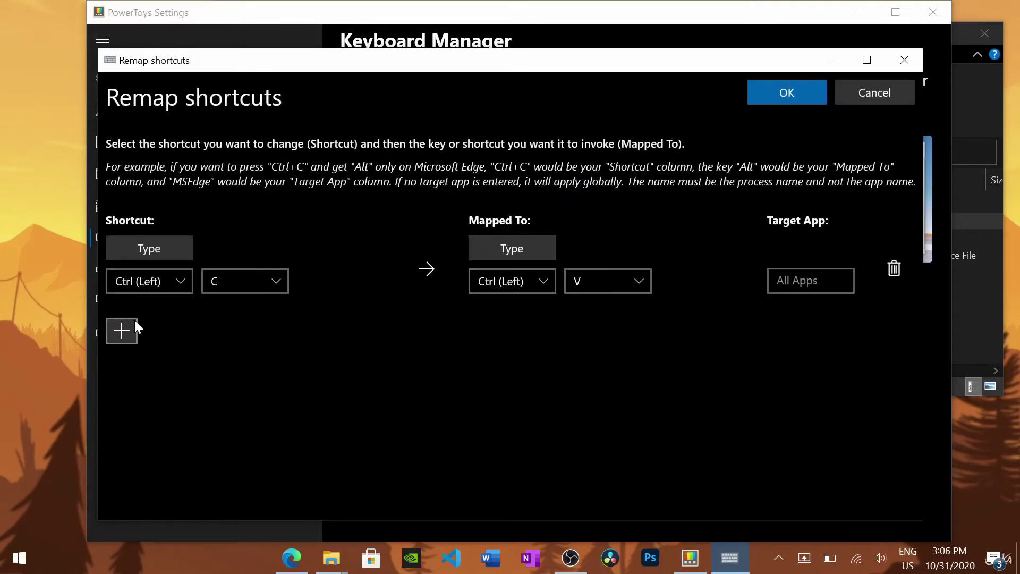
# Add a second shortcut remapping from Ctrl (Left) + V to Ctrl (Left) + C and apply both remappings.
pyautogui.click(134, 322)
pyautogui.click(182, 319)
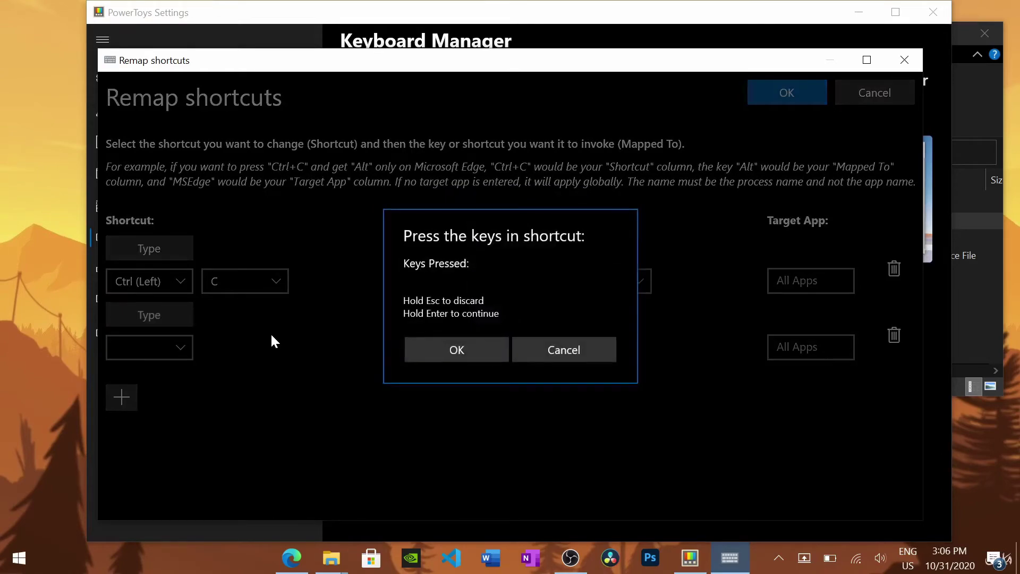
pyautogui.hotkey('ctrl', 'v')
pyautogui.click(444, 375)
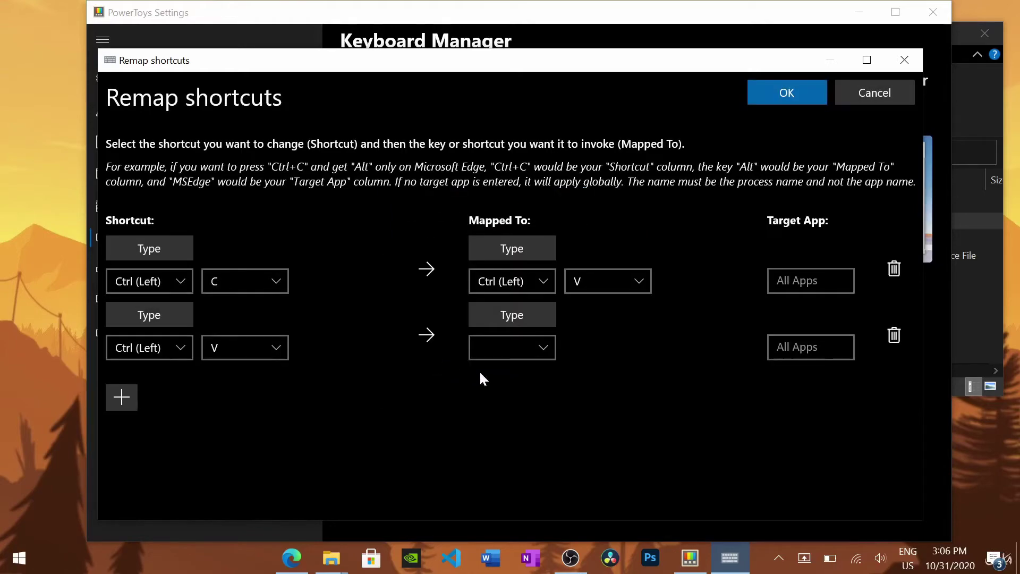
pyautogui.click(527, 316)
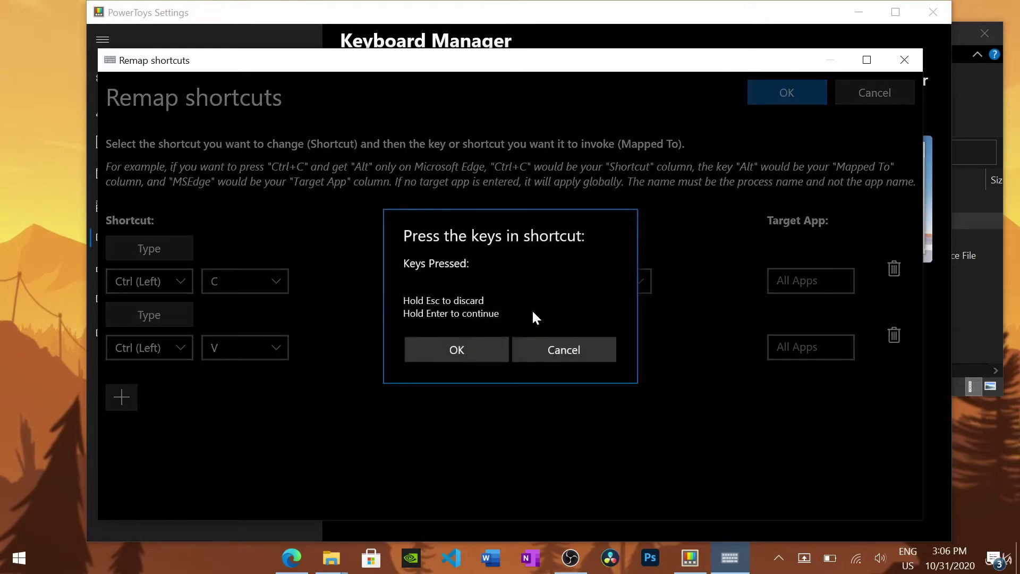
pyautogui.hotkey('ctrl', 'c')
pyautogui.click(455, 371)
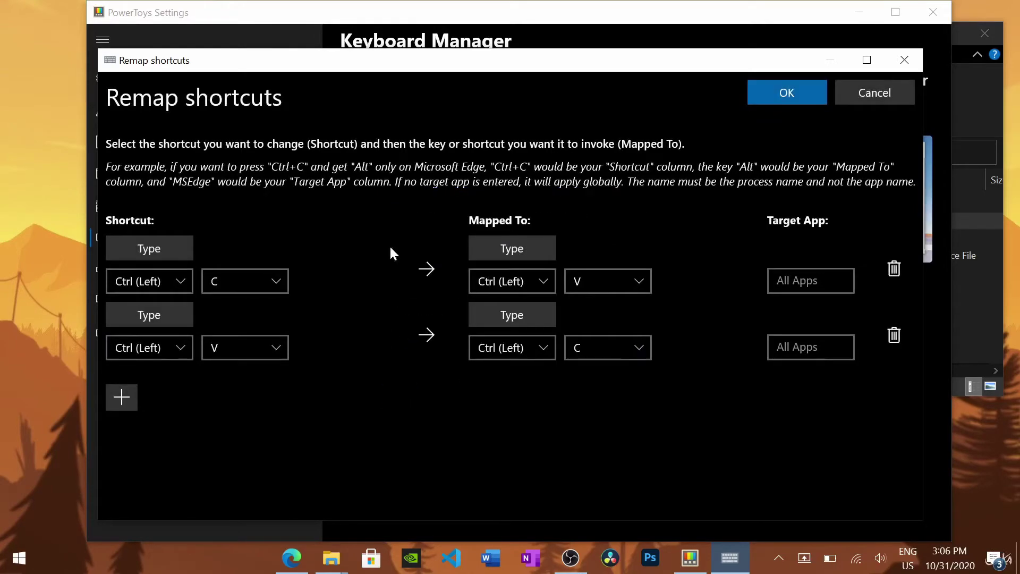
pyautogui.click(794, 91)
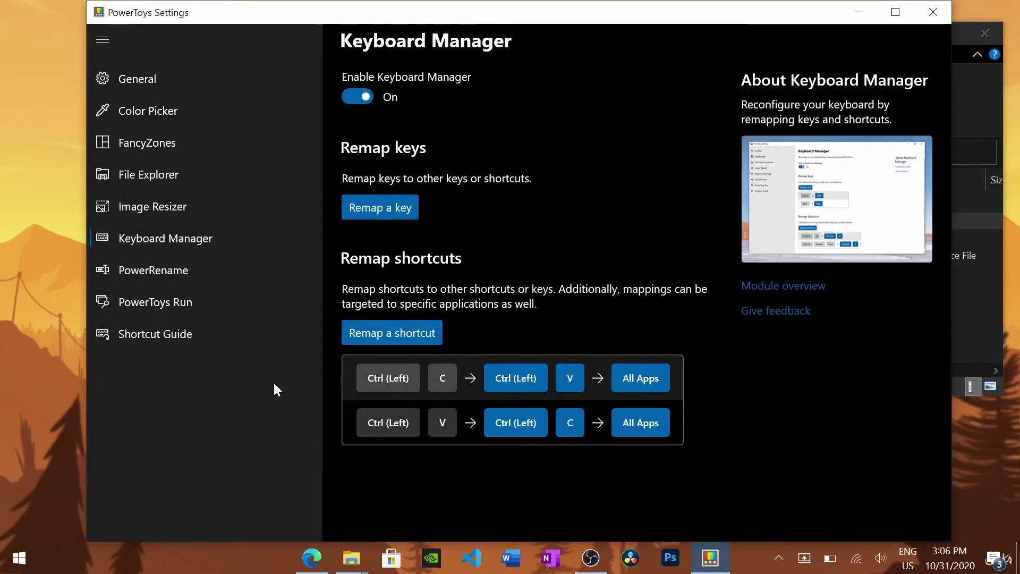
# Delete both the Ctrl+C and Ctrl+V shortcut remappings, apply the change, and open the PowerRename settings.
pyautogui.click(413, 333)
pyautogui.click(893, 269)
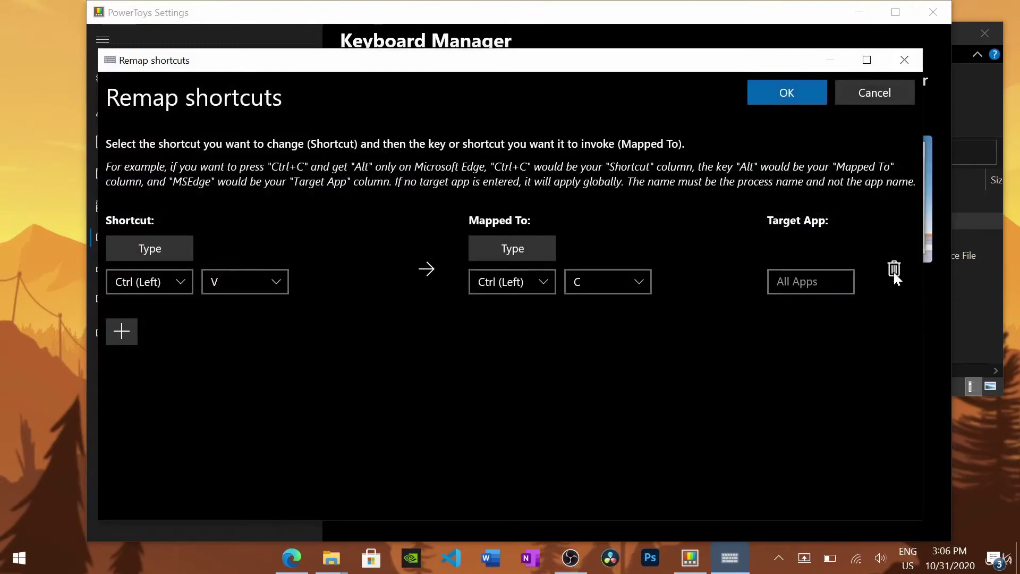
pyautogui.click(894, 269)
pyautogui.click(802, 99)
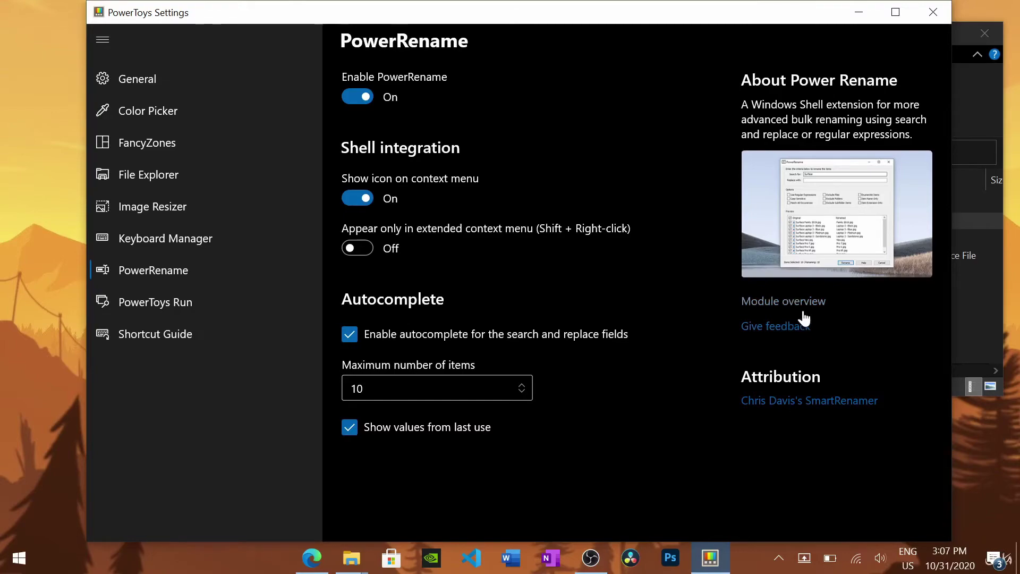
# Open PowerRename for download.jpg and download2.jpg in the Vector Preview Examples folder in File Explorer.
pyautogui.click(981, 91)
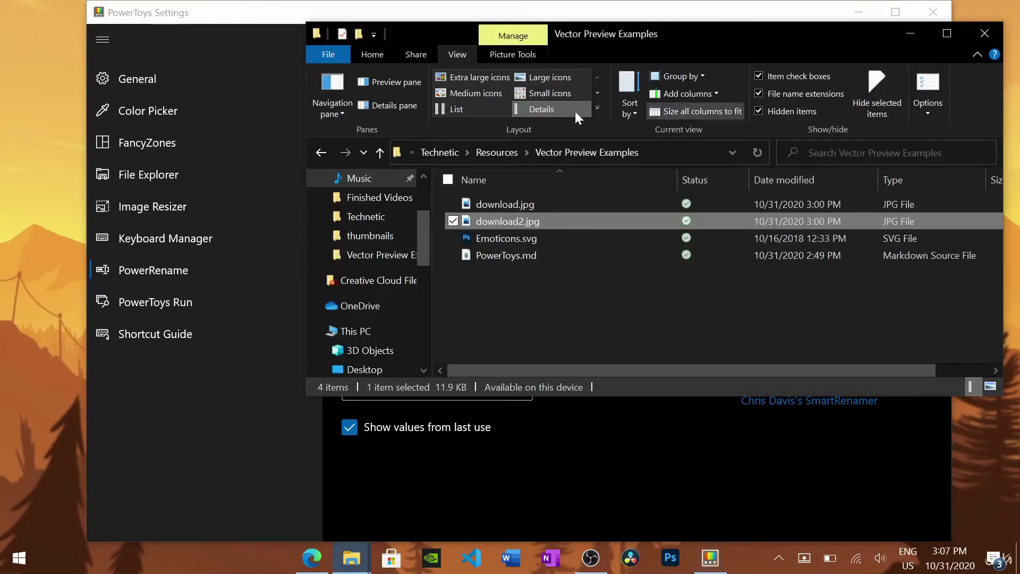
pyautogui.keyDown('ctrl'); pyautogui.click(533, 205); pyautogui.keyUp('ctrl')
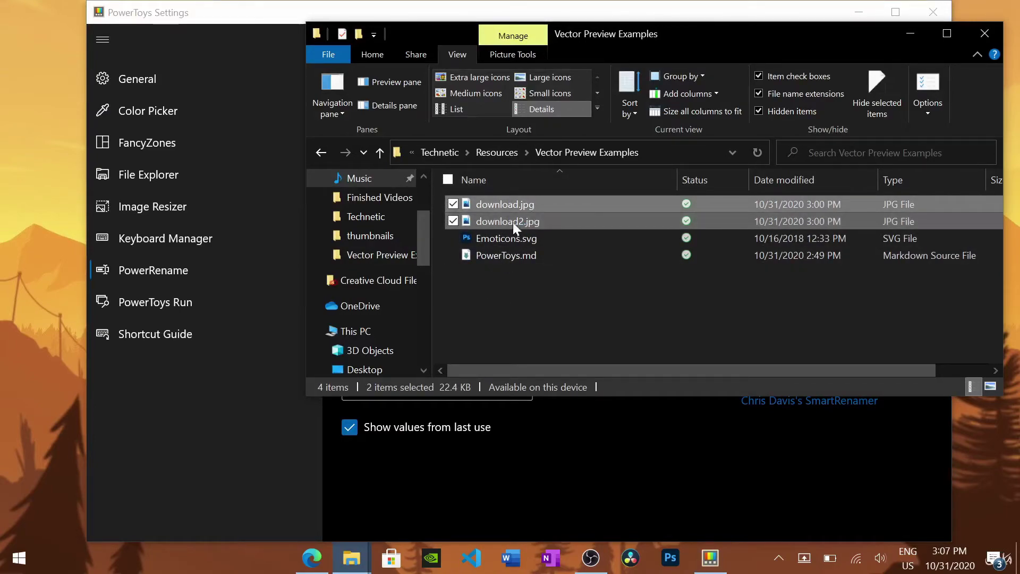
pyautogui.rightClick(519, 214)
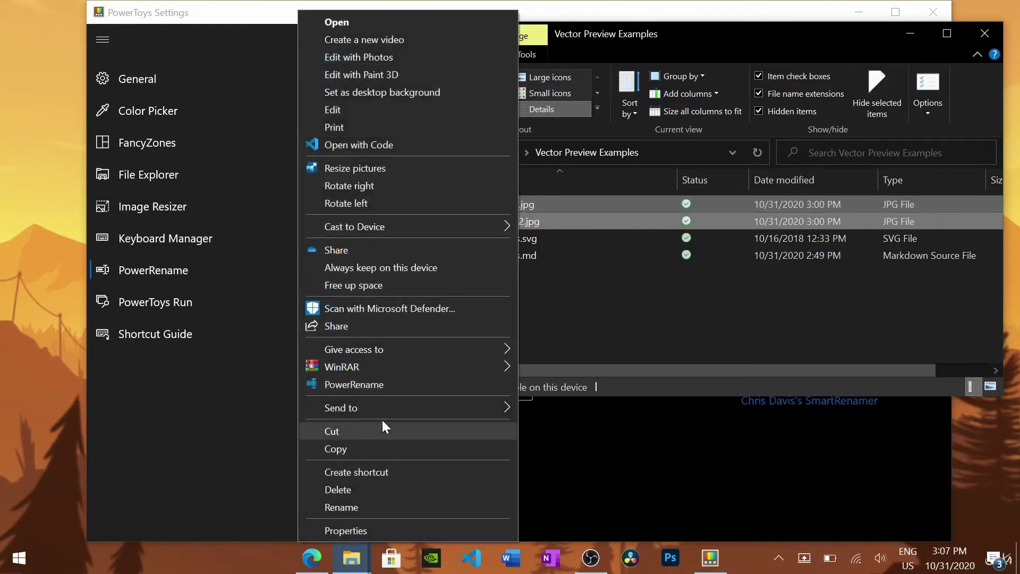
pyautogui.click(389, 385)
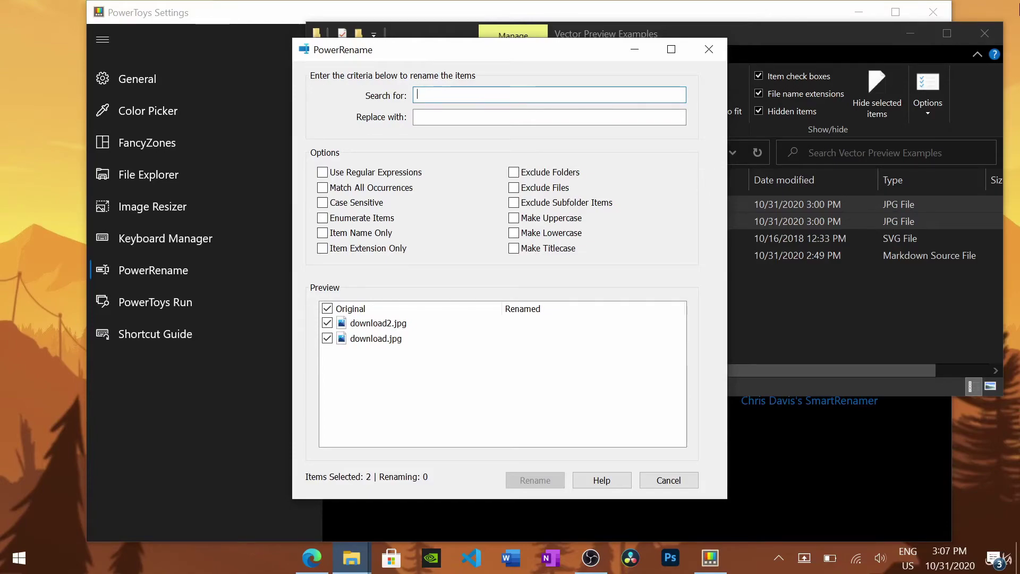
# Rename the two files by replacing "download" with "memes" in their names.
pyautogui.write('download')
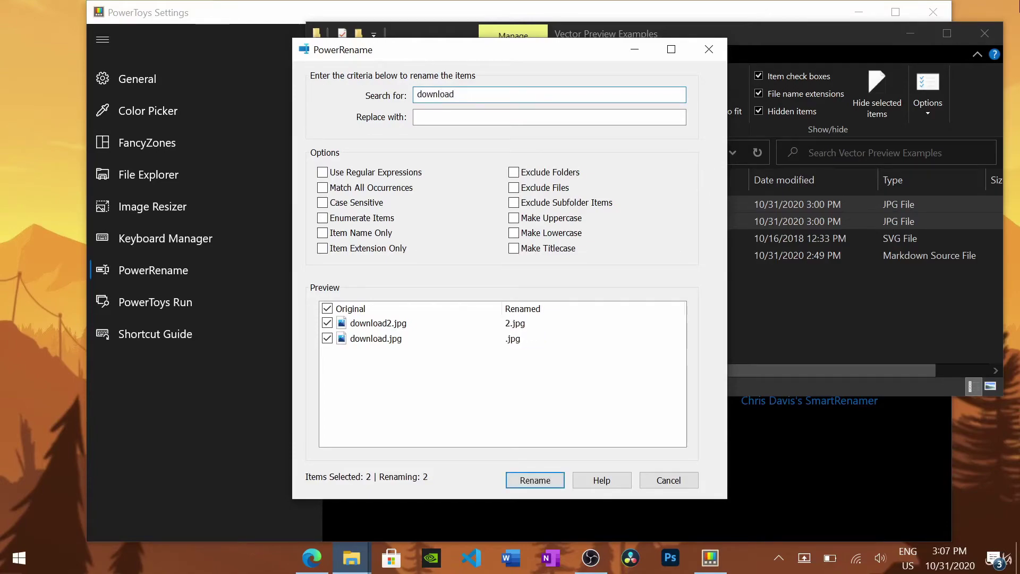
pyautogui.press('Tab')
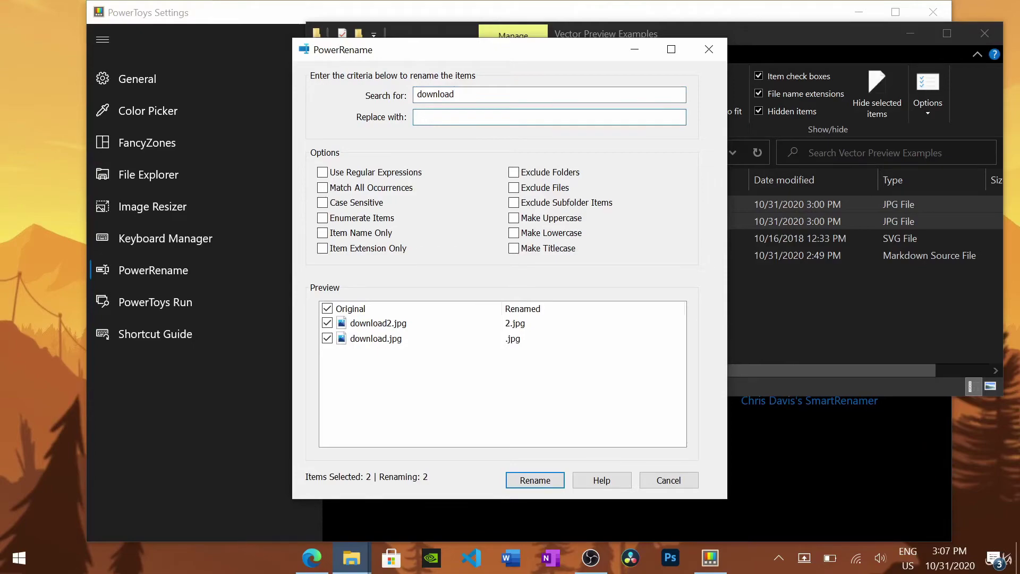
pyautogui.write('memes')
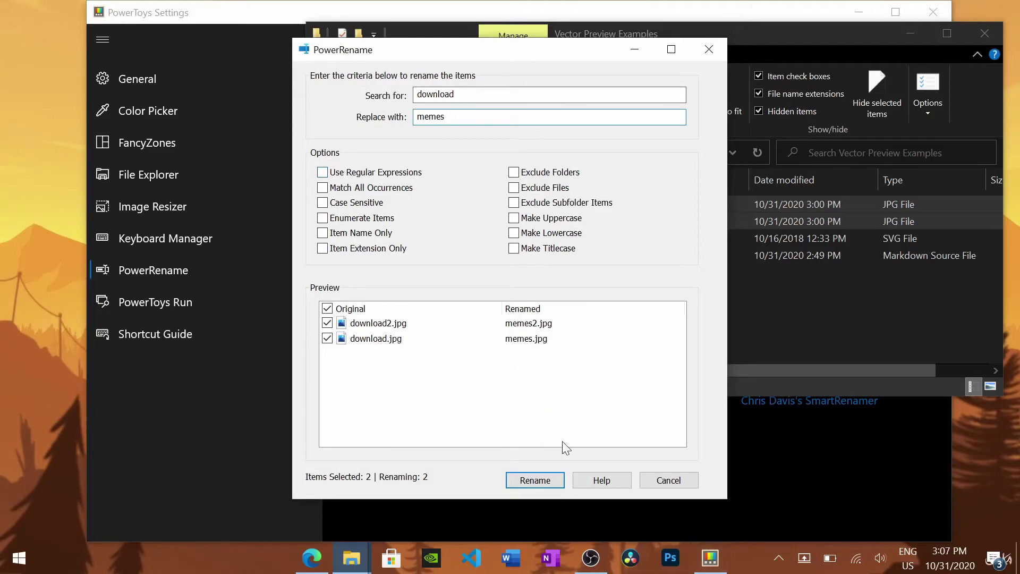
pyautogui.click(544, 478)
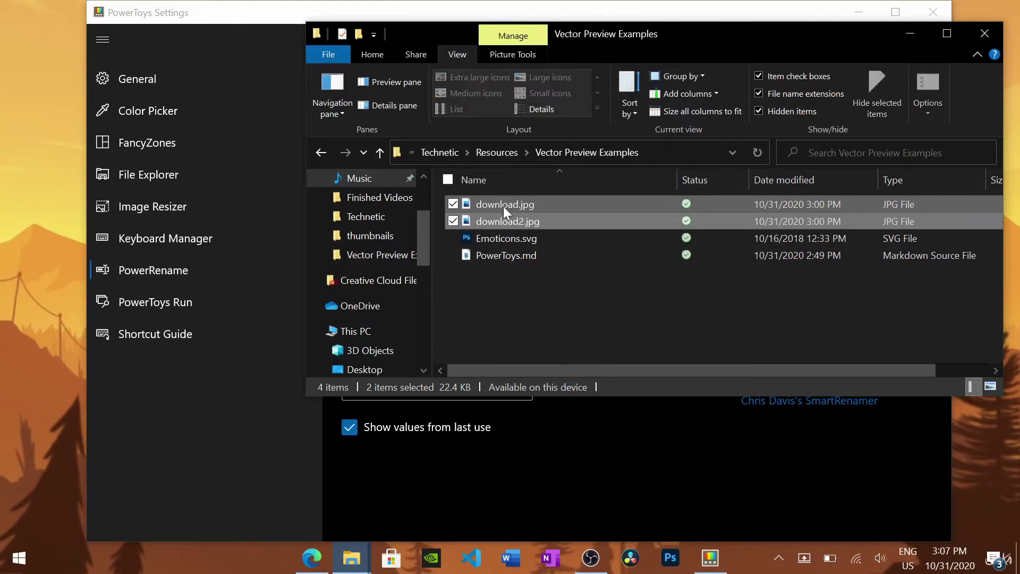
pyautogui.click(527, 317)
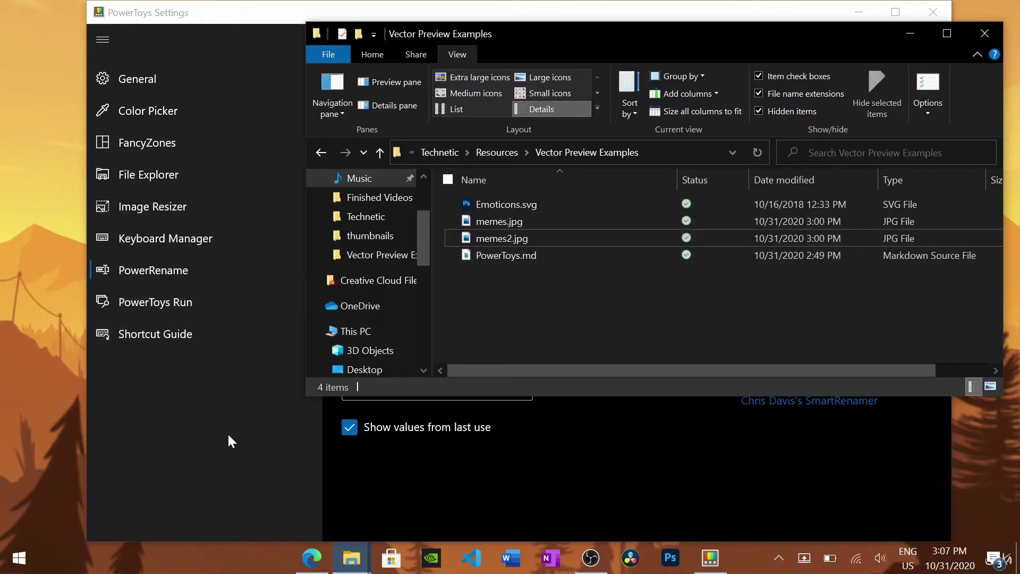
# Return to PowerToys Settings, clear its window off the desktop to show and dismiss the PowerToys Run launcher, and bring the window back.
pyautogui.click(296, 408)
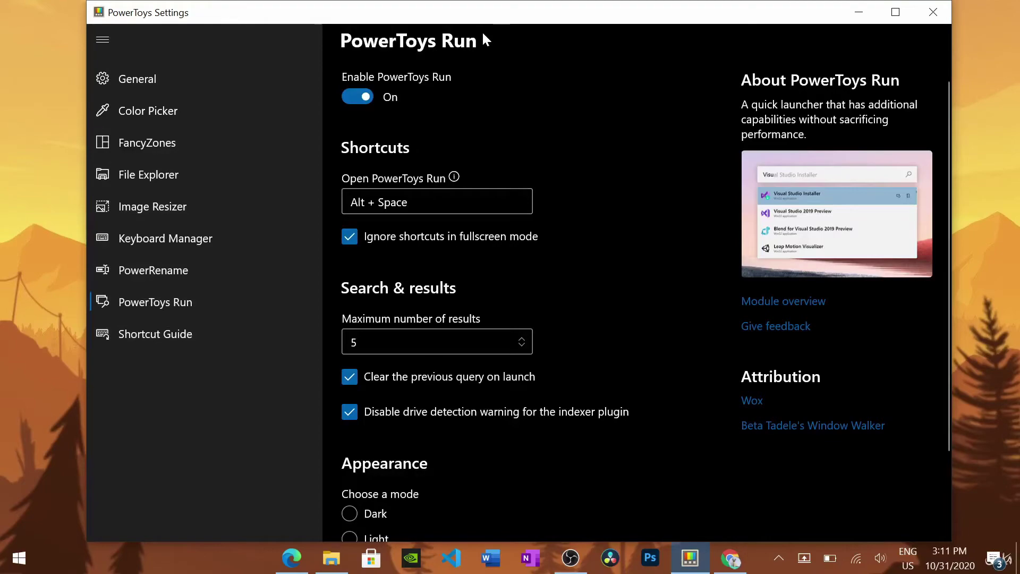
pyautogui.moveTo(531, 6); pyautogui.dragTo(555, 544)
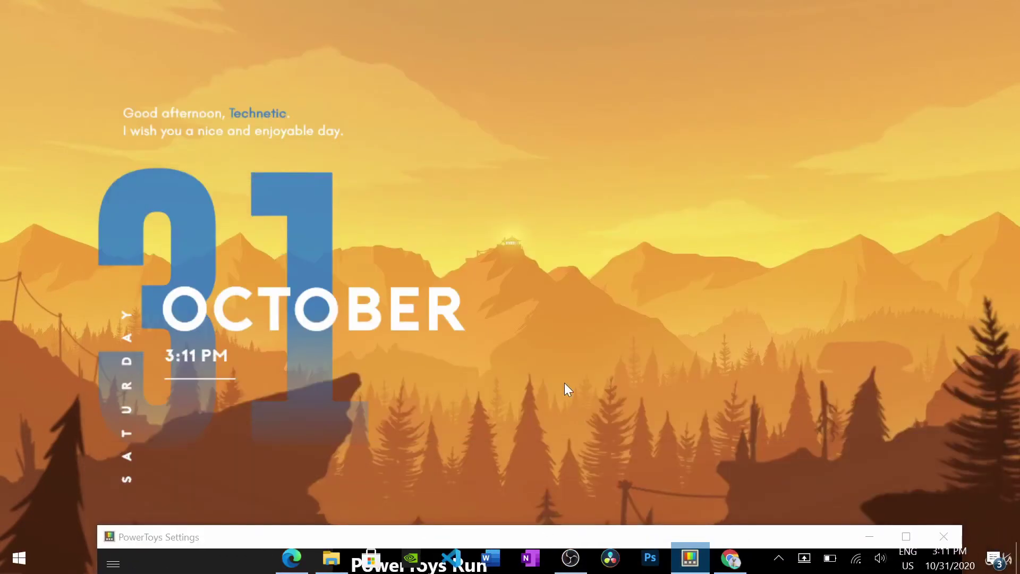
pyautogui.hotkey('alt', 'space')
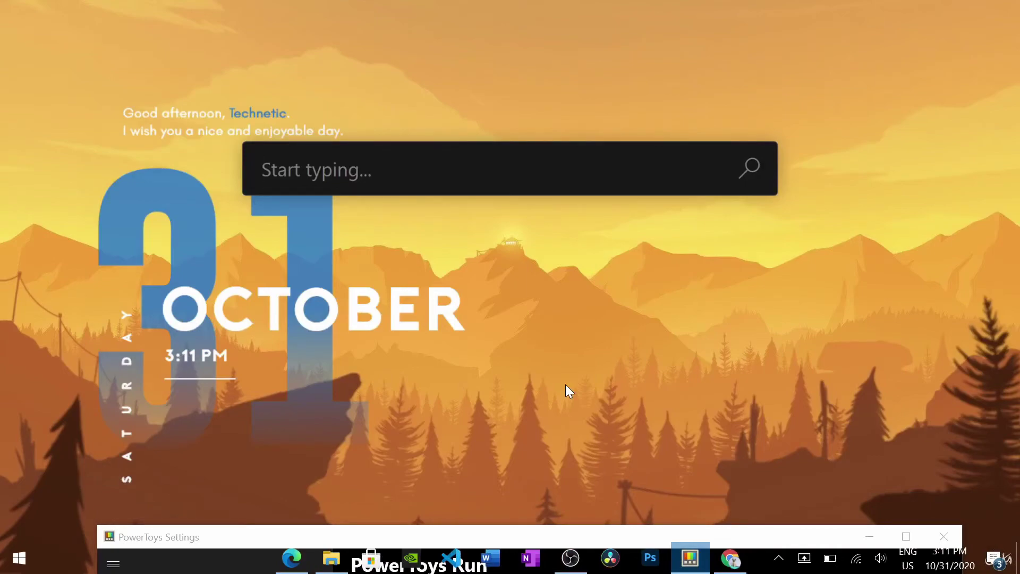
pyautogui.press('Escape')
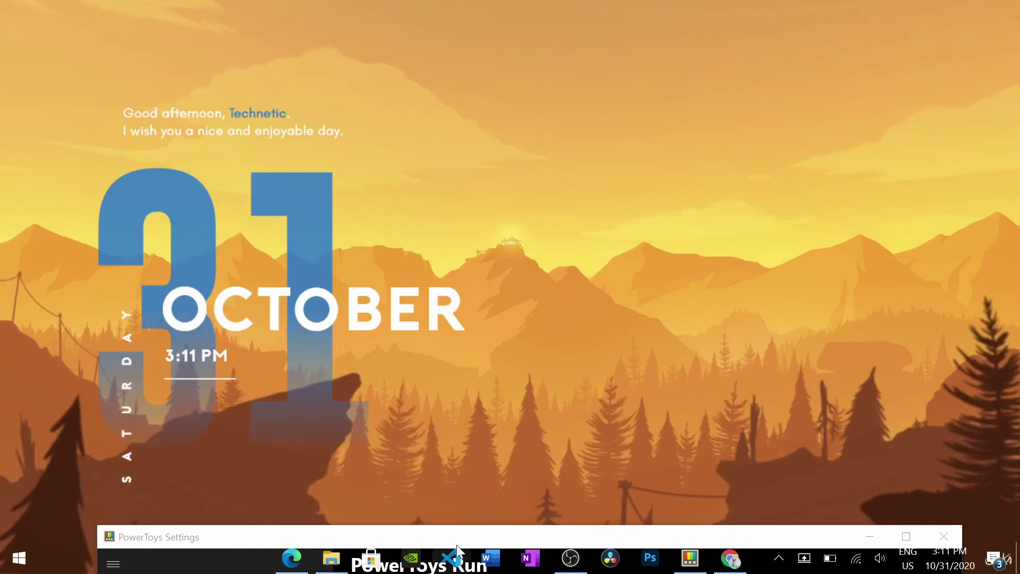
pyautogui.moveTo(469, 535); pyautogui.dragTo(505, 60)
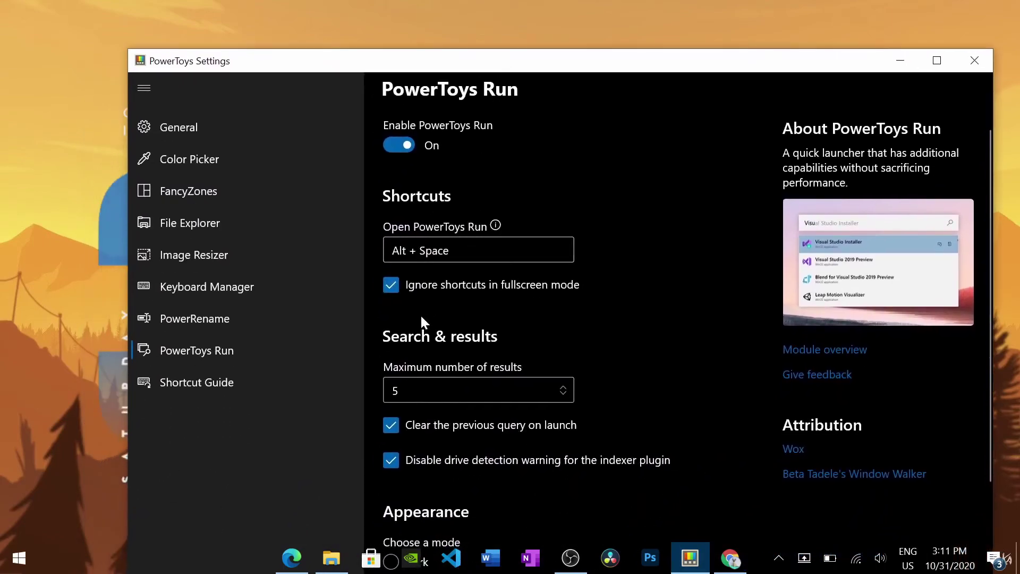
# Set the PowerToys Run activation shortcut to Ctrl + Space and its appearance mode to Dark.
pyautogui.click(420, 254)
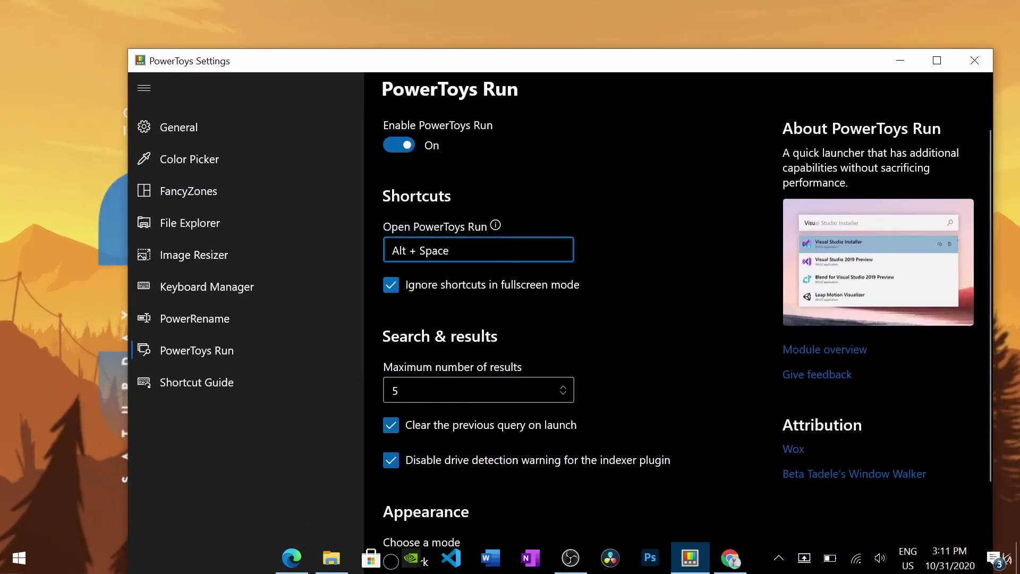
pyautogui.hotkey('ctrl', 'space')
pyautogui.scroll(-2, 499, 265)
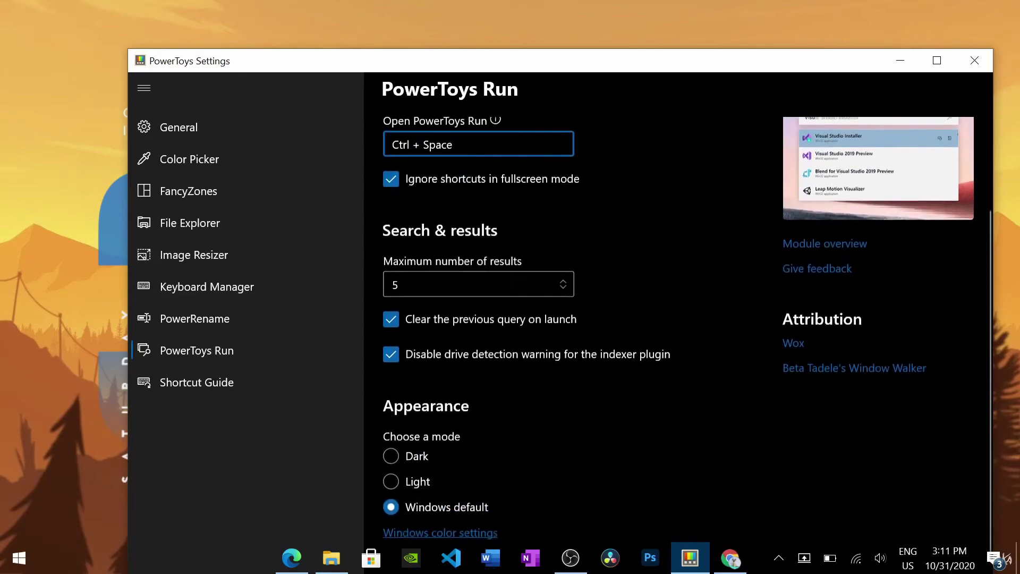
pyautogui.scroll(1, 425, 403)
pyautogui.scroll(1, 411, 439)
pyautogui.scroll(-2, 410, 450)
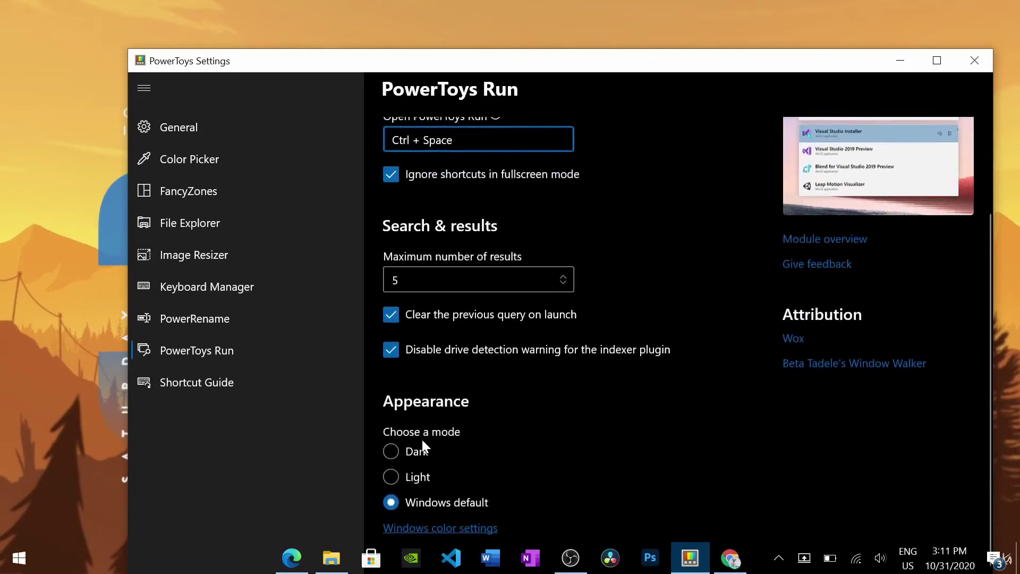
pyautogui.click(396, 457)
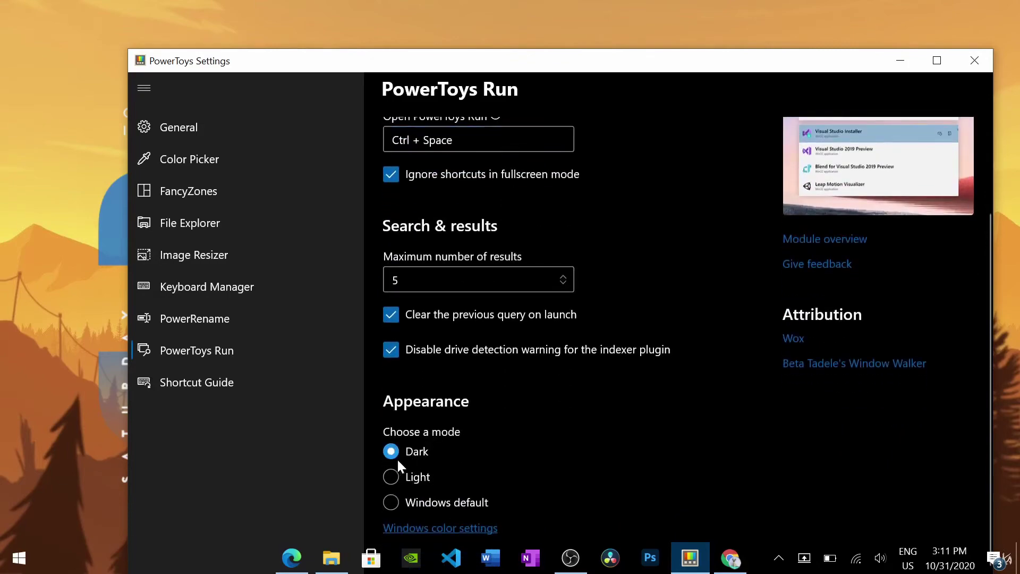
# Review the maximum number of results and the other PowerToys Run search options.
pyautogui.click(467, 280)
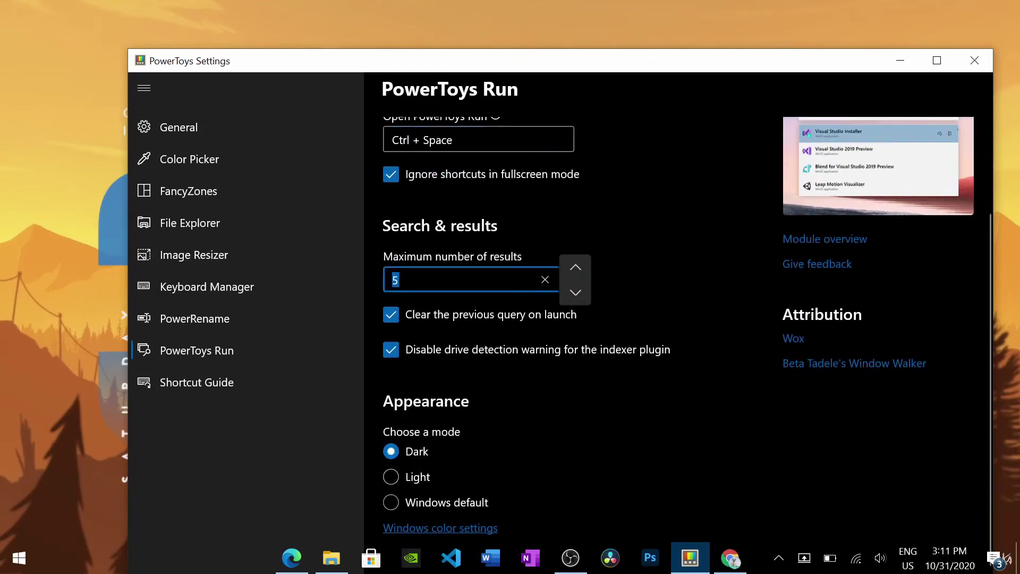
pyautogui.click(611, 276)
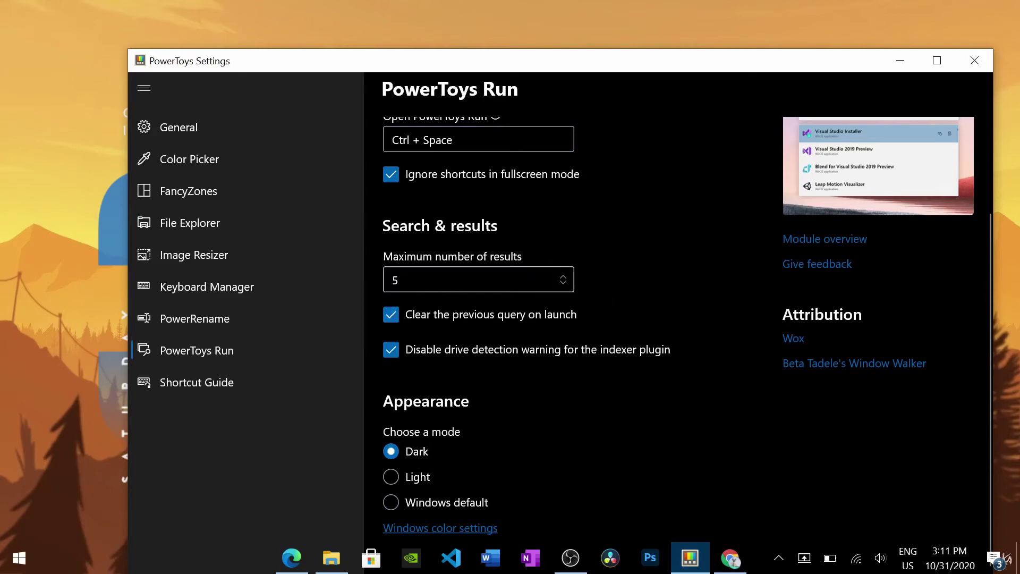
pyautogui.scroll(3, 534, 330)
pyautogui.scroll(-3, 625, 234)
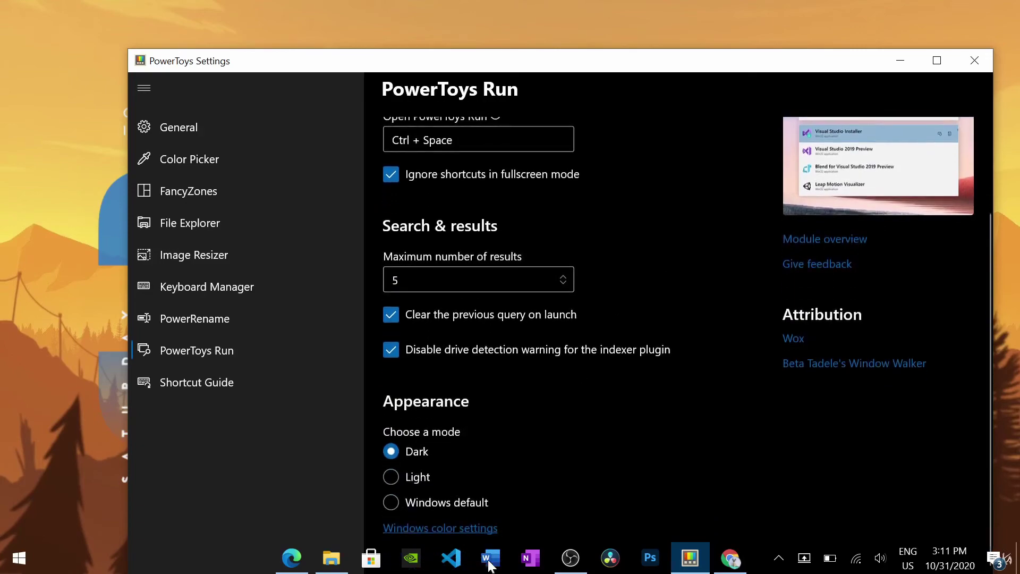
pyautogui.scroll(3, 435, 425)
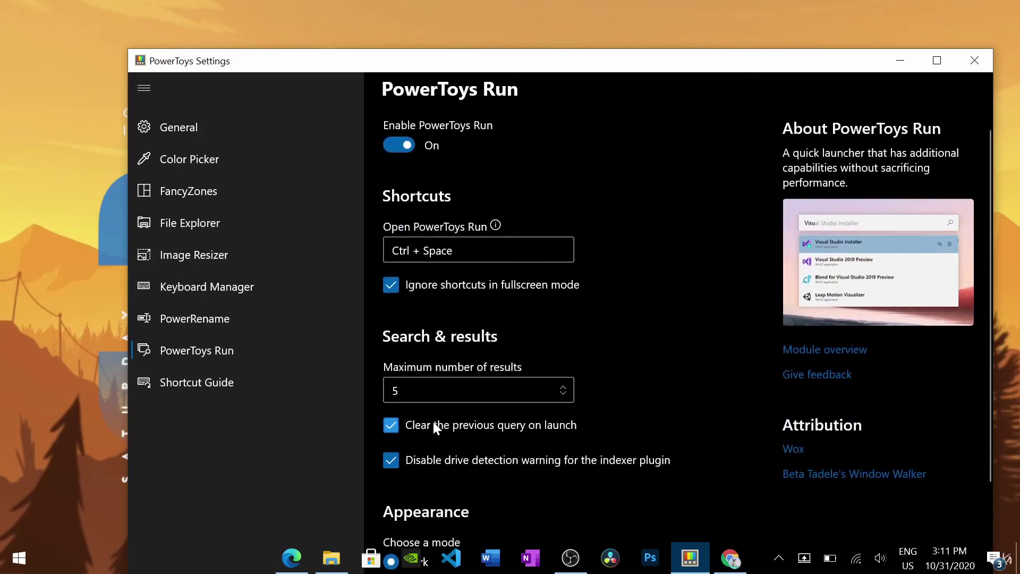
# Open the Shortcut Guide settings, then display and dismiss the Windows shortcut overlay.
pyautogui.click(197, 382)
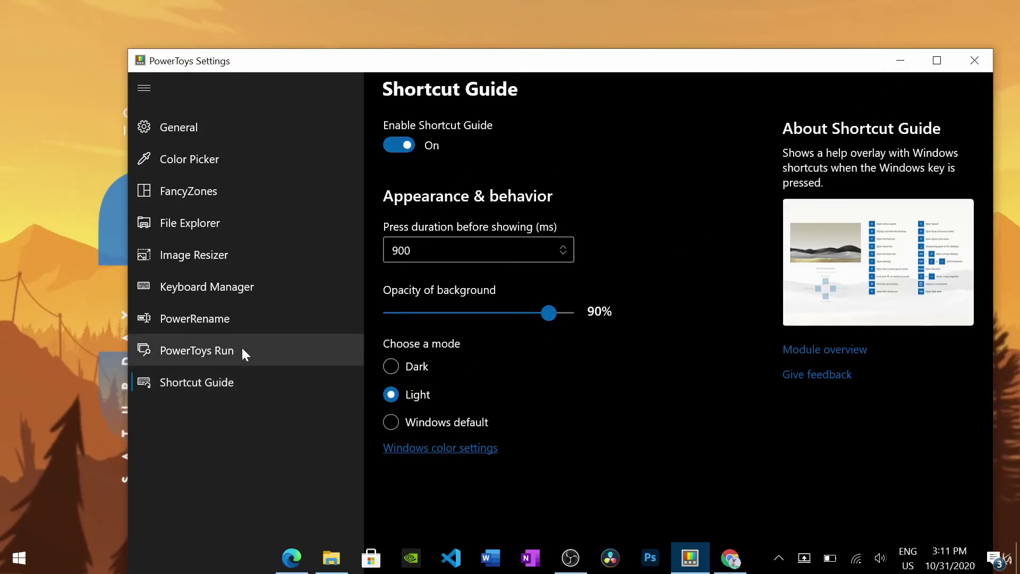
pyautogui.press('super')
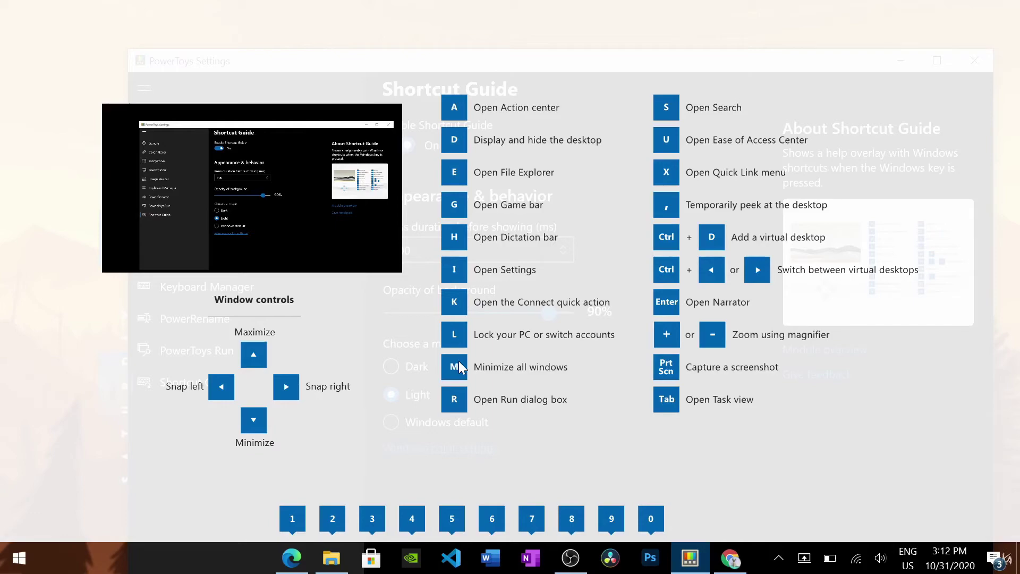
pyautogui.press('super')
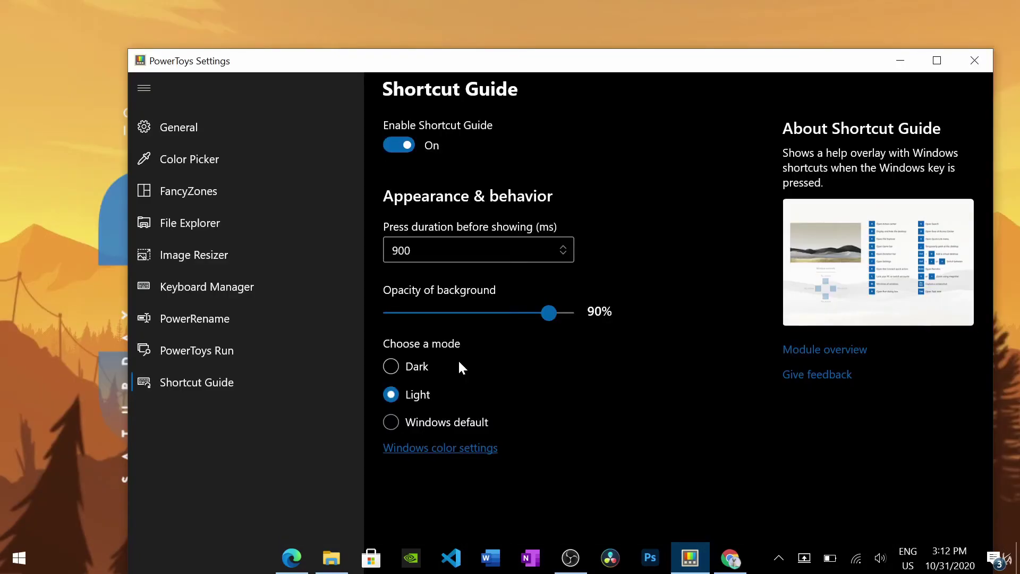
# Try the Windows shortcuts listed in the guide for opening Action center and for displaying and hiding the desktop.
pyautogui.press('super+a')
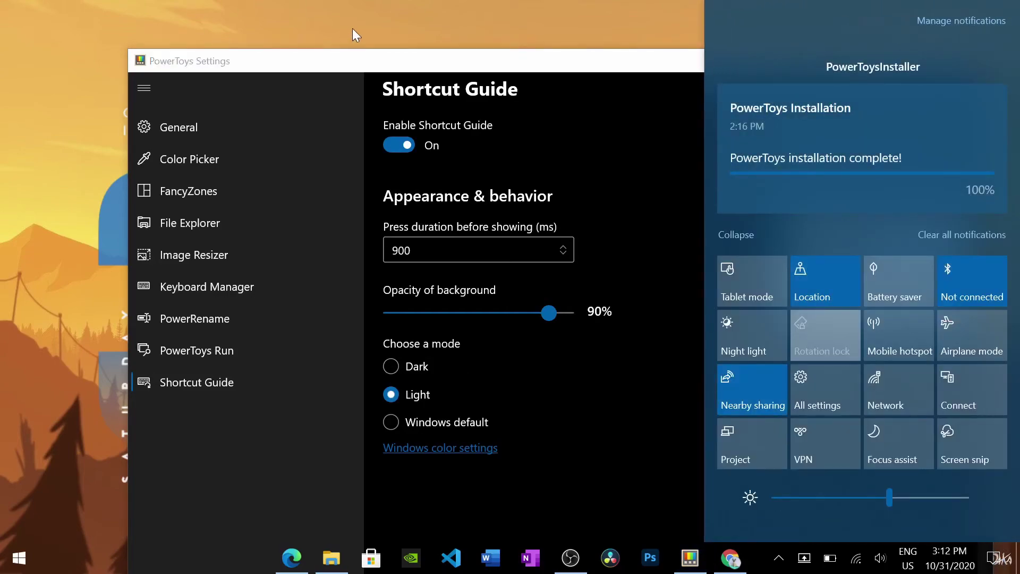
pyautogui.click(999, 561)
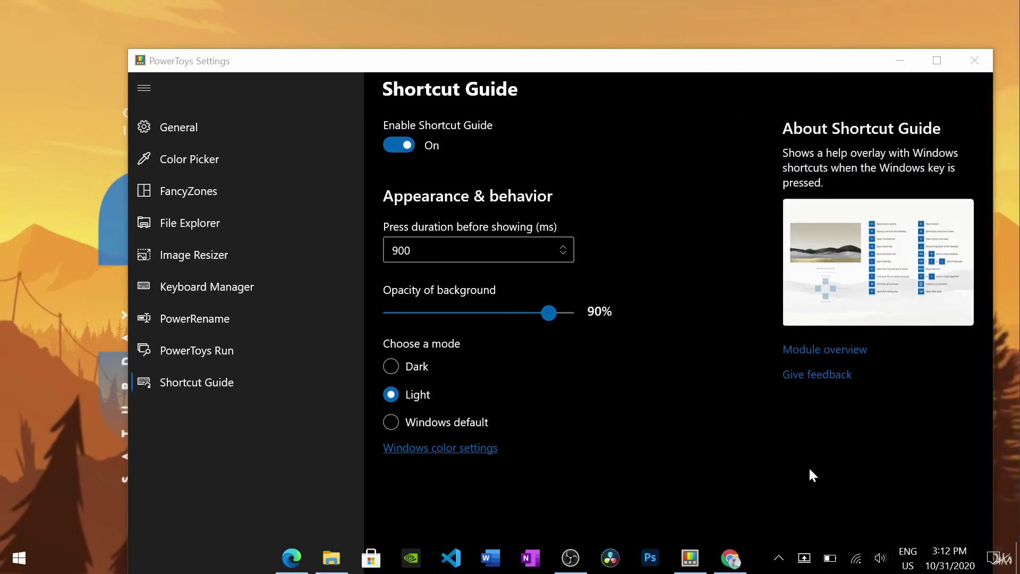
pyautogui.press('super')
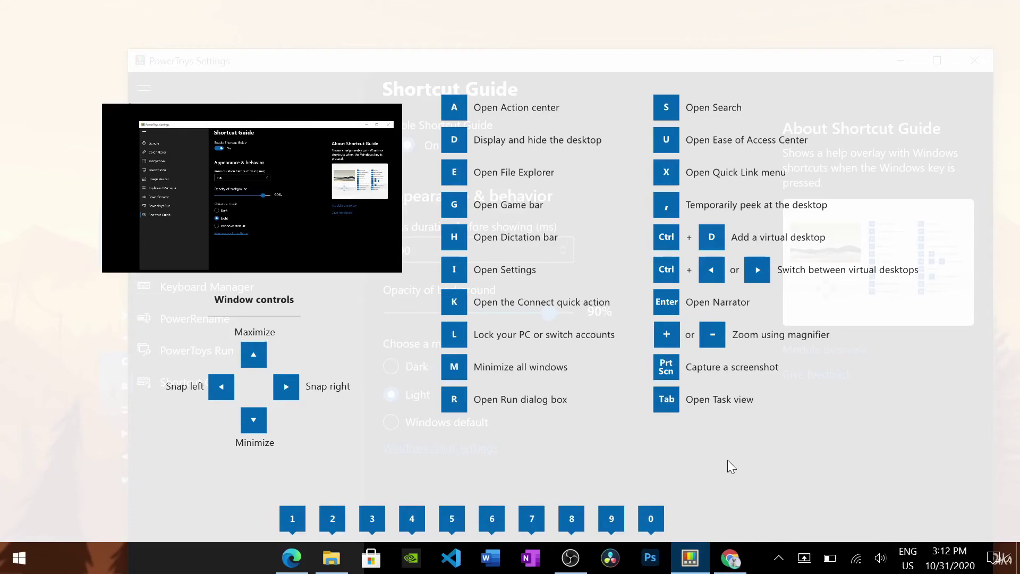
pyautogui.press('super+d')
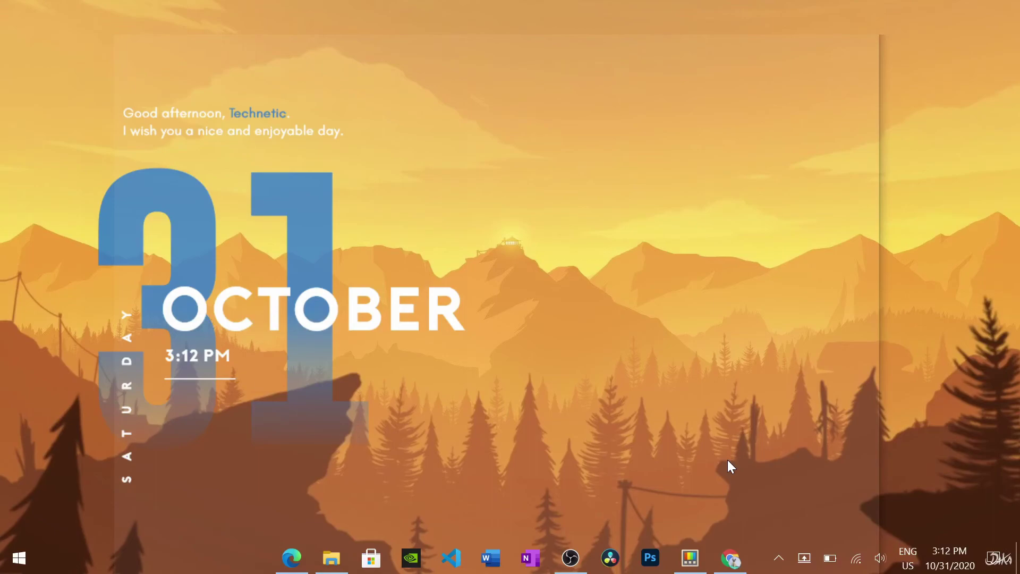
pyautogui.press('super+d')
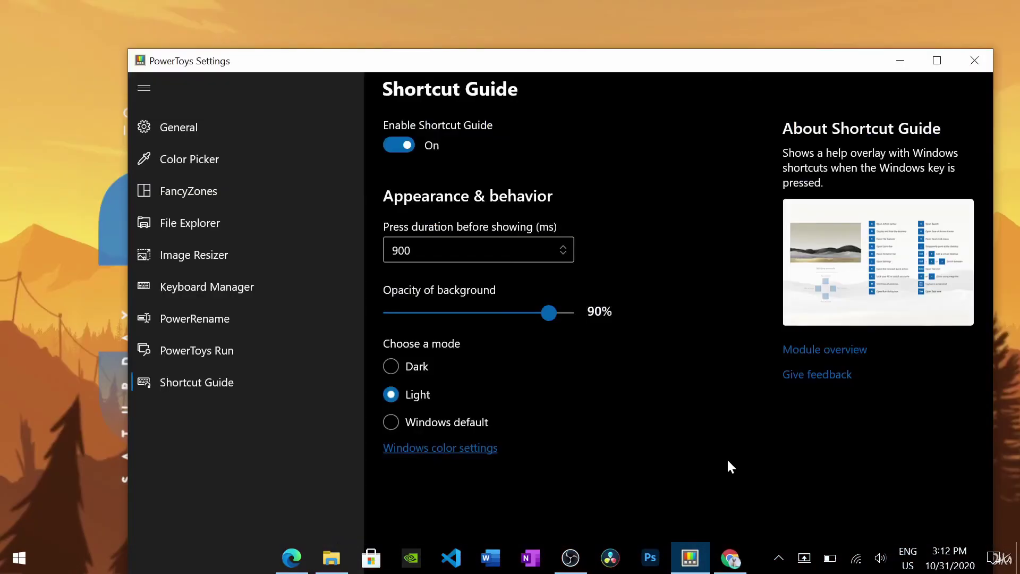
# Display the shortcut overlay, use its numbered taskbar shortcut to bring up File Explorer, and minimize that window.
pyautogui.press('super')
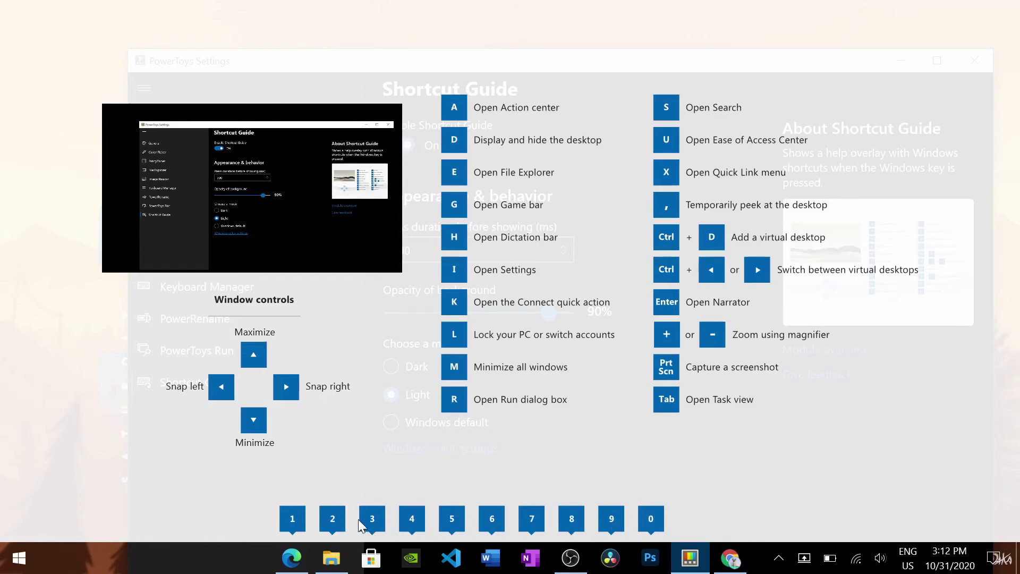
pyautogui.press('super+2')
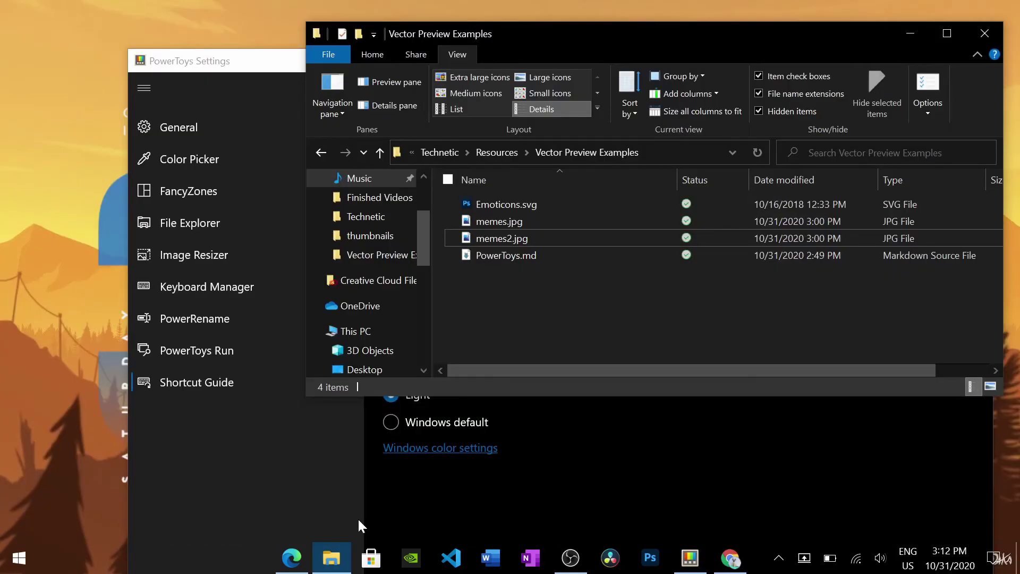
pyautogui.moveTo(543, 35); pyautogui.dragTo(467, 25)
pyautogui.click(908, 36)
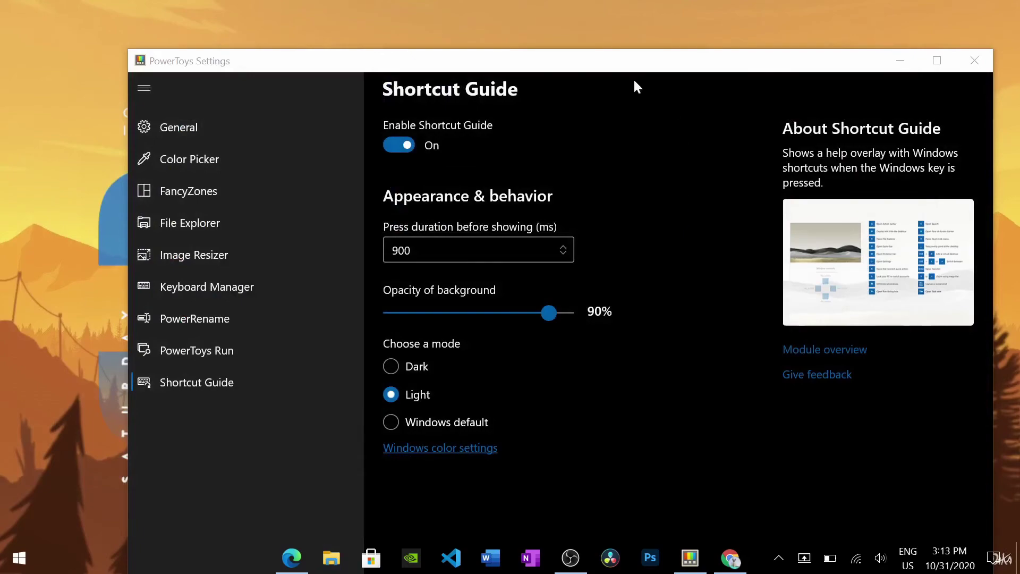
# Set the Shortcut Guide's press duration before showing to 200 ms, then display and dismiss the overlay to test the delay.
pyautogui.moveTo(639, 60); pyautogui.dragTo(629, 18)
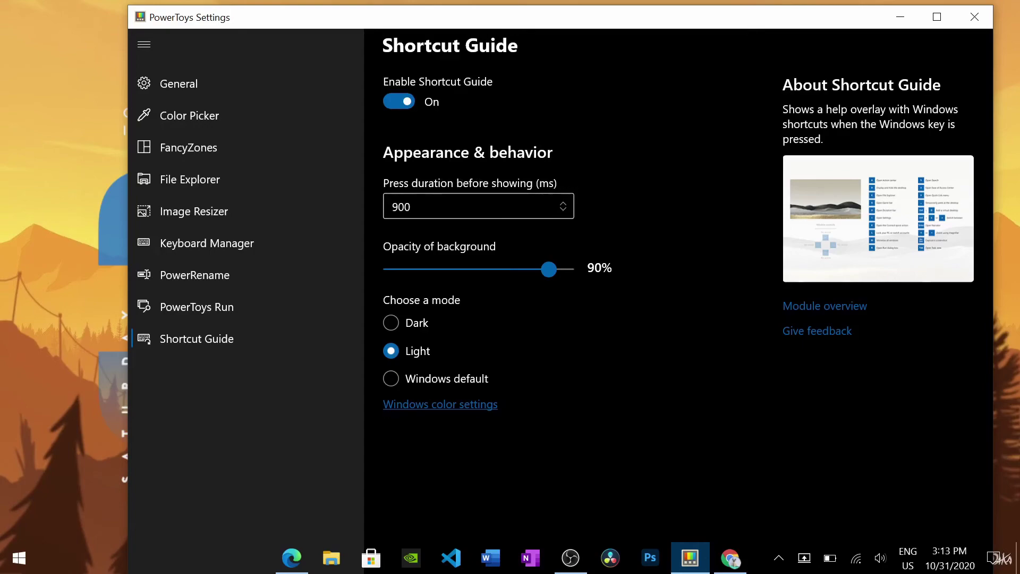
pyautogui.click(411, 206)
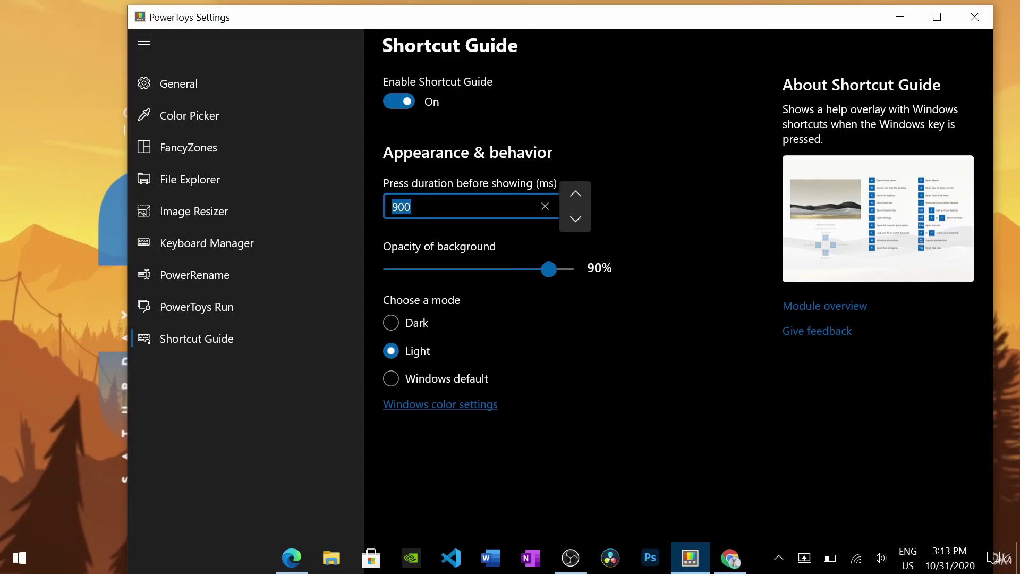
pyautogui.press('BackSpace')
pyautogui.write('200')
pyautogui.click(671, 318)
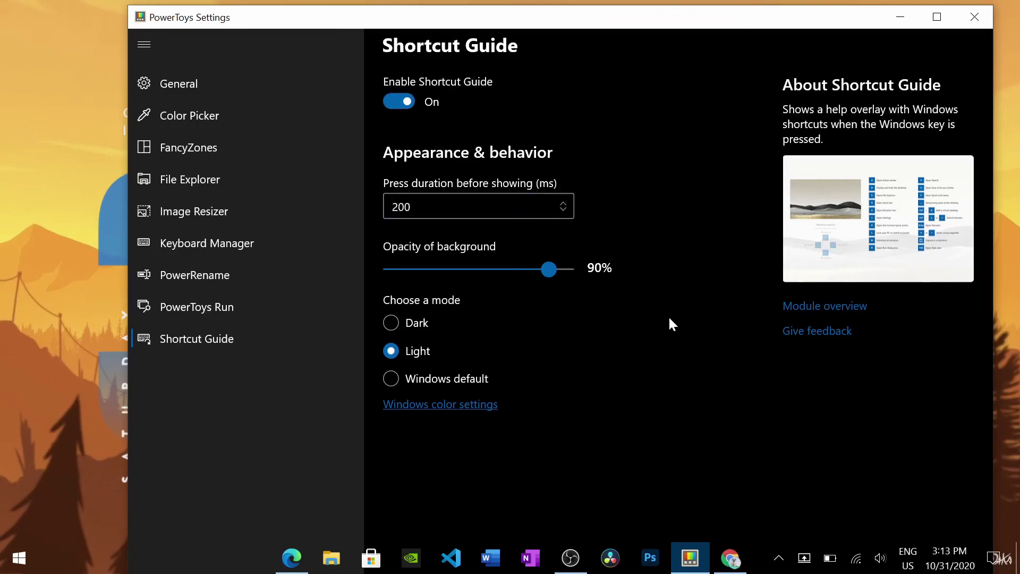
pyautogui.press('super')
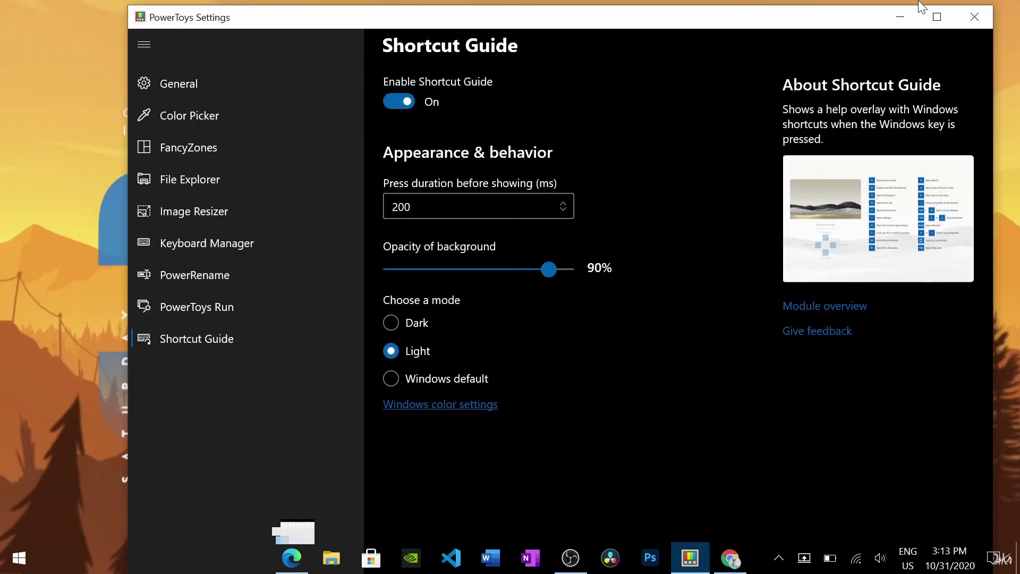
pyautogui.press('super')
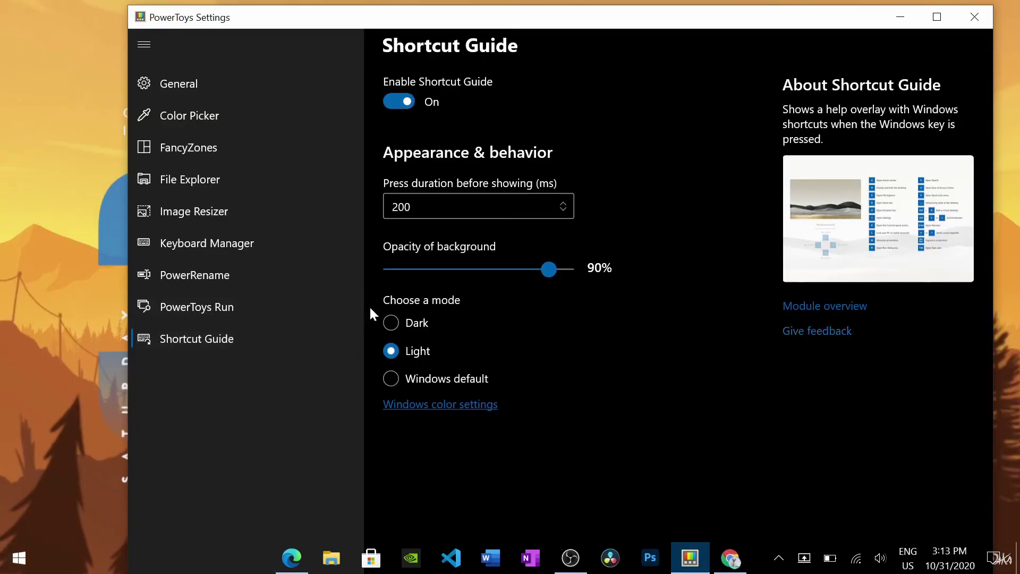
# Switch the Shortcut Guide to Dark mode, minimize the settings window, and display the shortcut overlay over the desktop.
pyautogui.click(390, 323)
pyautogui.click(899, 18)
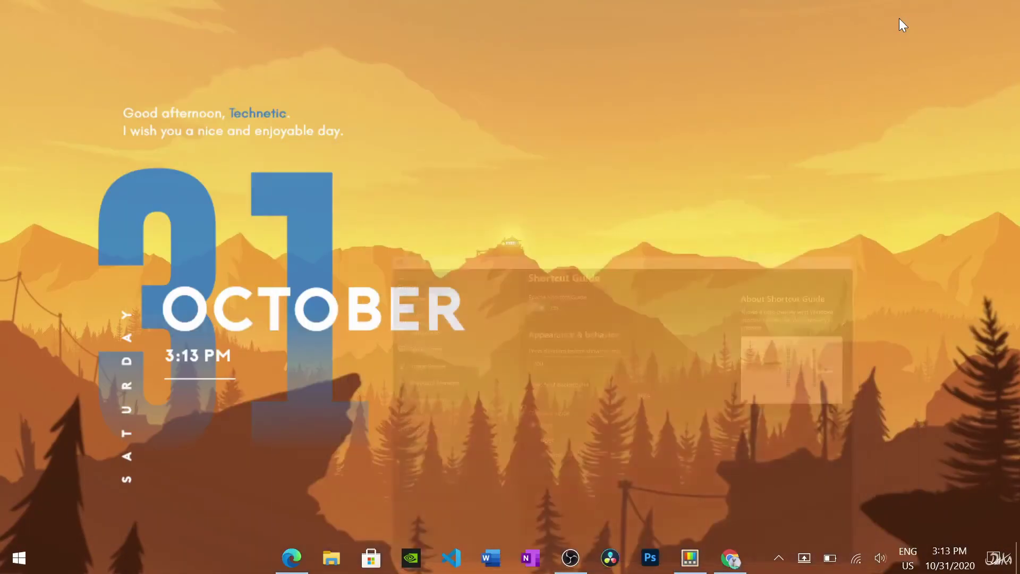
pyautogui.press('super')
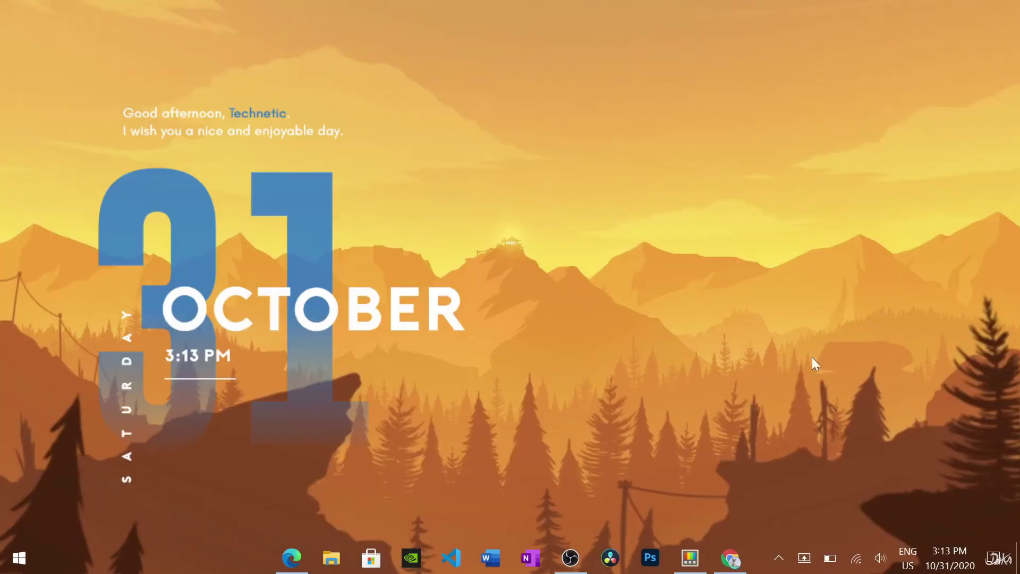
# Bring back the PowerToys settings and look through the General, Color Picker, FancyZones, File Explorer and PowerRename pages.
pyautogui.click(689, 557)
pyautogui.click(285, 85)
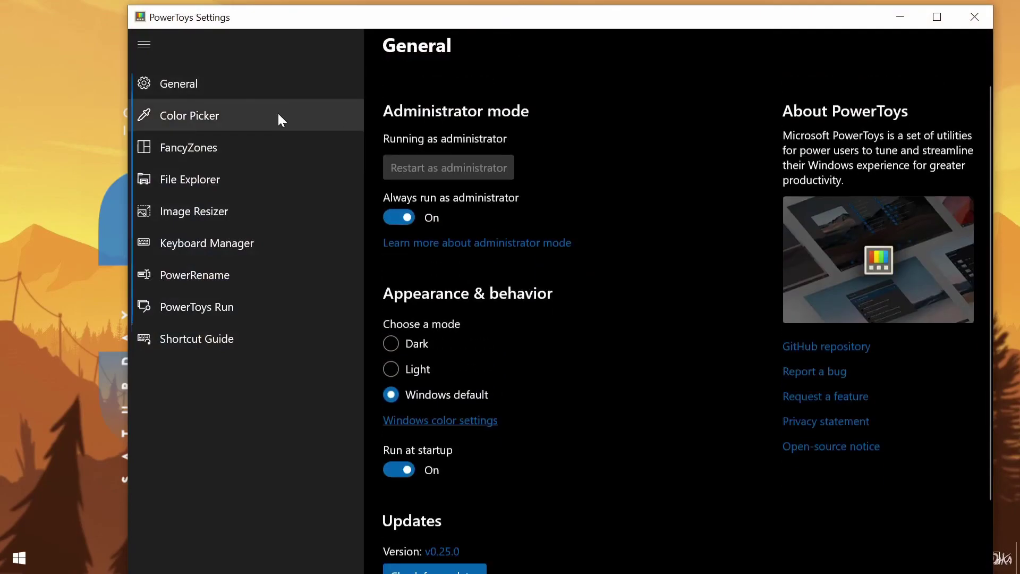
pyautogui.click(276, 117)
pyautogui.click(271, 149)
pyautogui.click(268, 181)
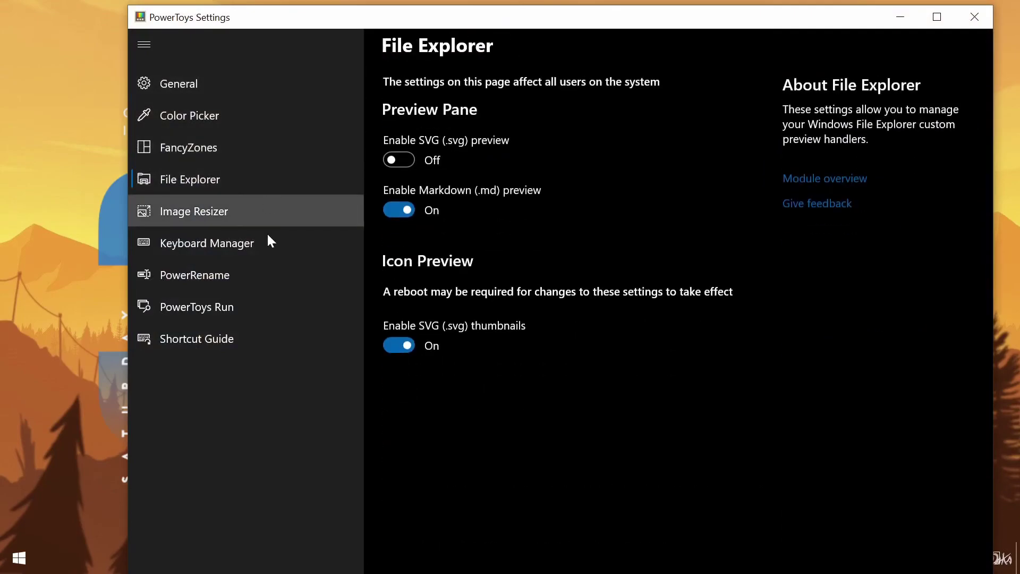
pyautogui.click(273, 275)
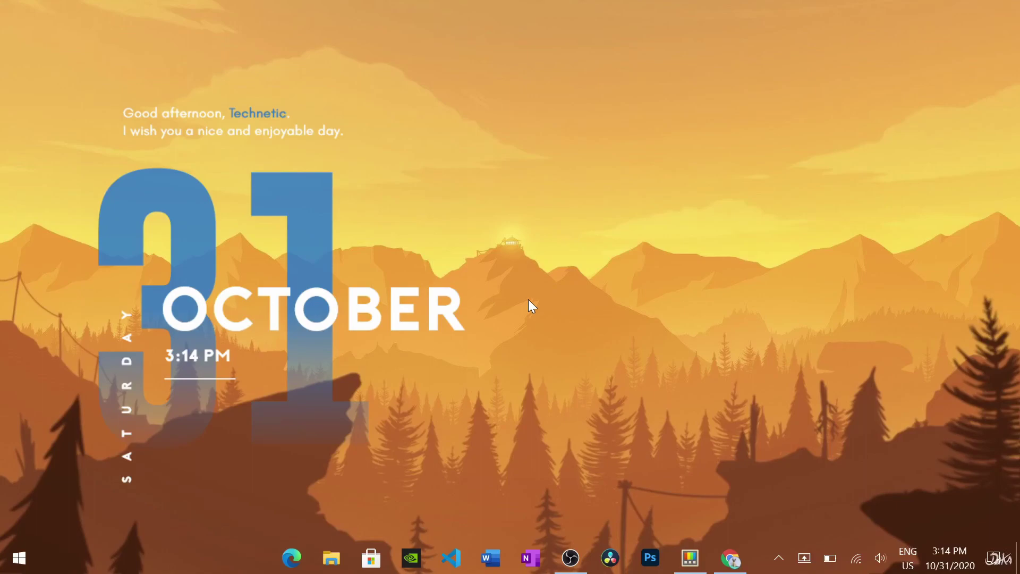
# Bring up the PowerToys settings again and revisit the File Explorer and Color Picker pages, finishing on General.
pyautogui.click(689, 564)
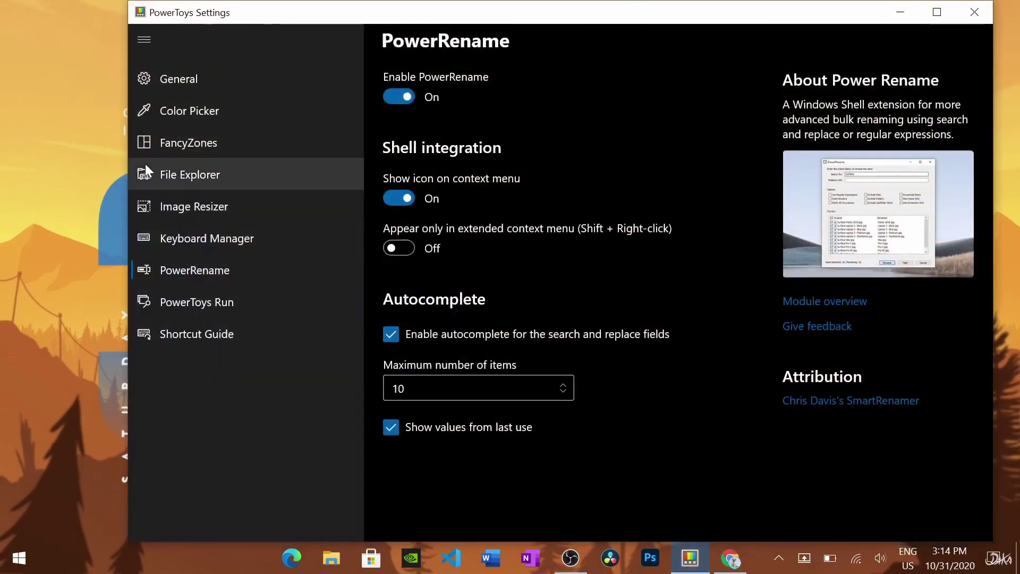
pyautogui.click(151, 171)
pyautogui.click(194, 81)
pyautogui.click(207, 109)
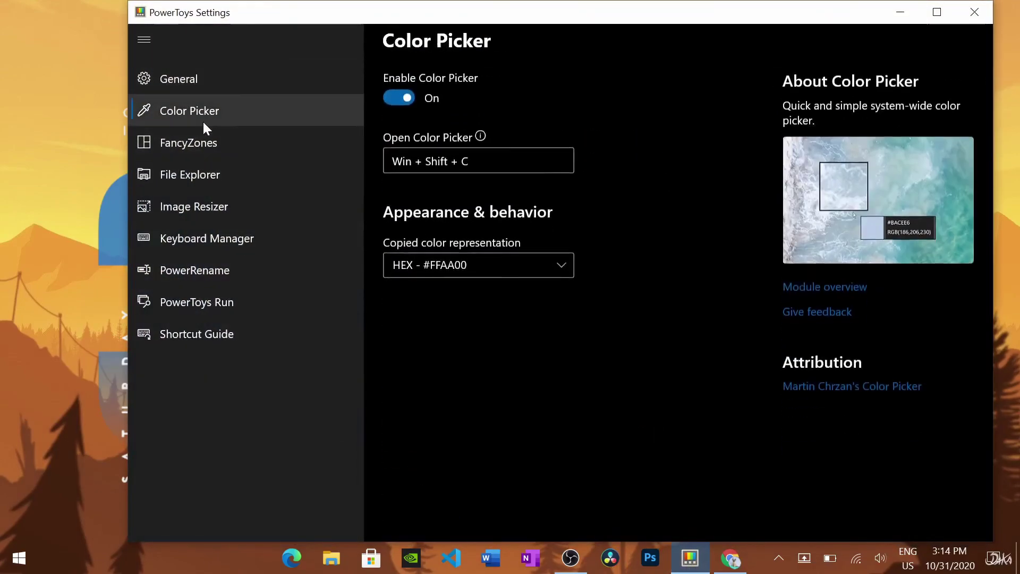
pyautogui.click(196, 91)
pyautogui.moveTo(281, 5); pyautogui.dragTo(257, 27)
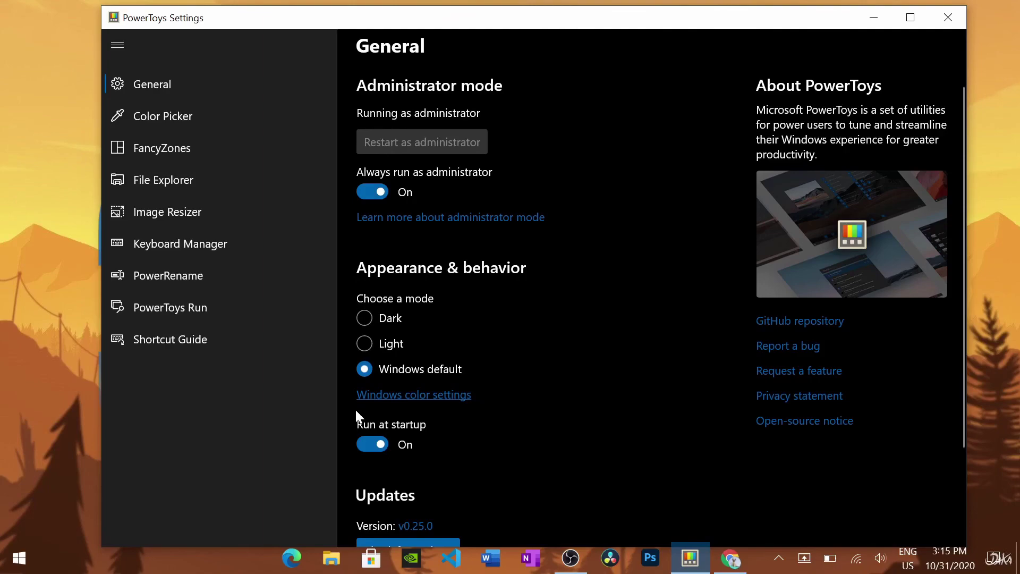
pyautogui.moveTo(159, 21); pyautogui.dragTo(136, 1)
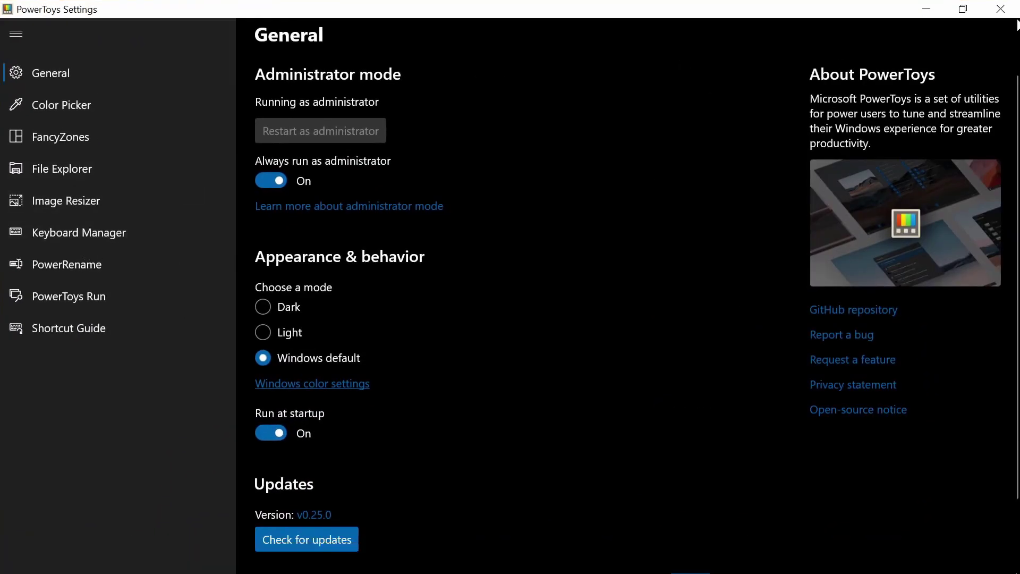
pyautogui.click(968, 11)
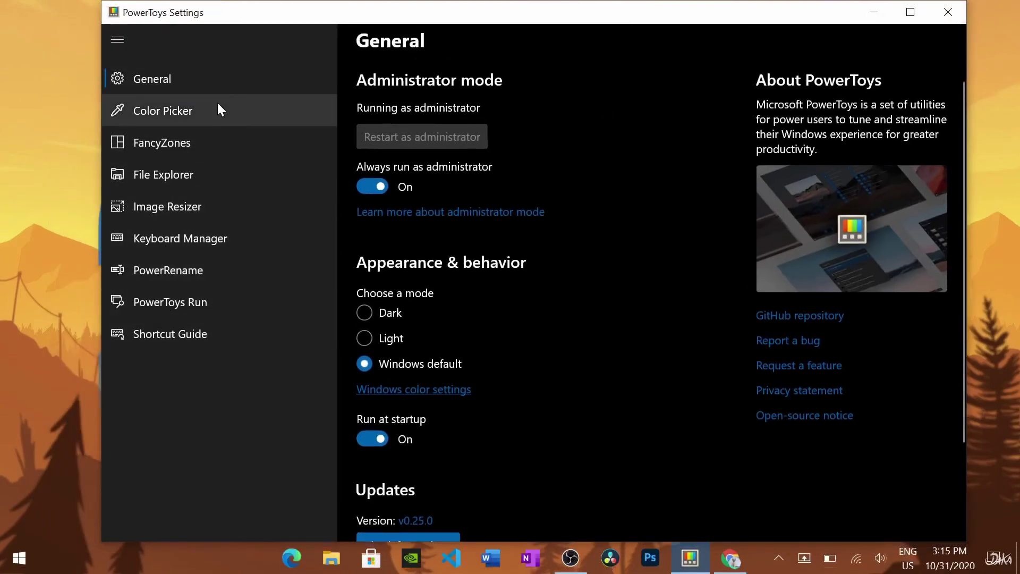
# Go through the module pages in order, from Color Picker and FancyZones through PowerRename and PowerToys Run to Shortcut Guide.
pyautogui.click(199, 111)
pyautogui.click(195, 141)
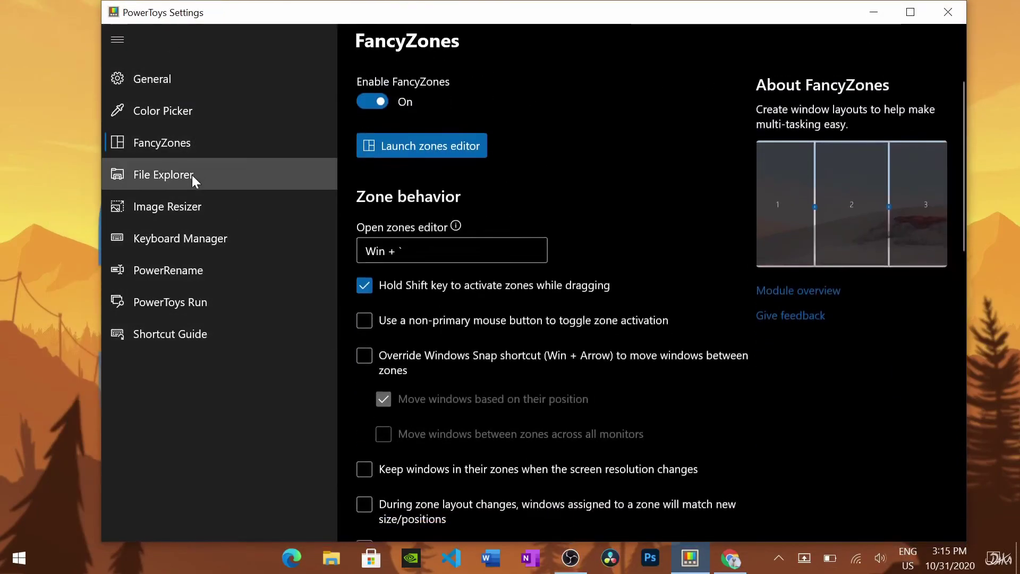
pyautogui.click(194, 176)
pyautogui.click(205, 238)
pyautogui.click(209, 273)
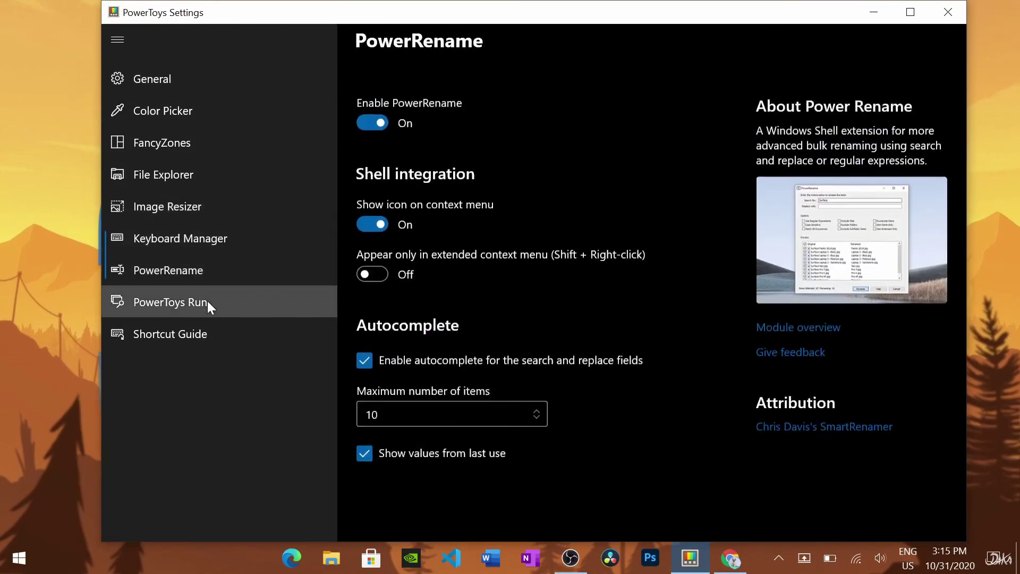
pyautogui.click(207, 302)
pyautogui.click(203, 325)
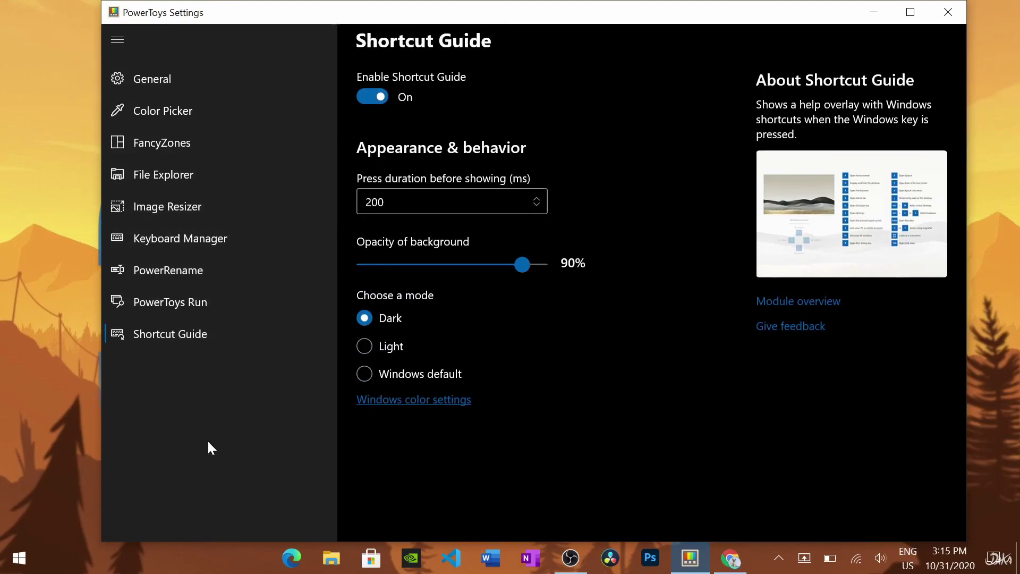
# Skim the General settings page, then revisit the module pages from Color Picker and FancyZones through Keyboard Manager to PowerRename.
pyautogui.click(175, 85)
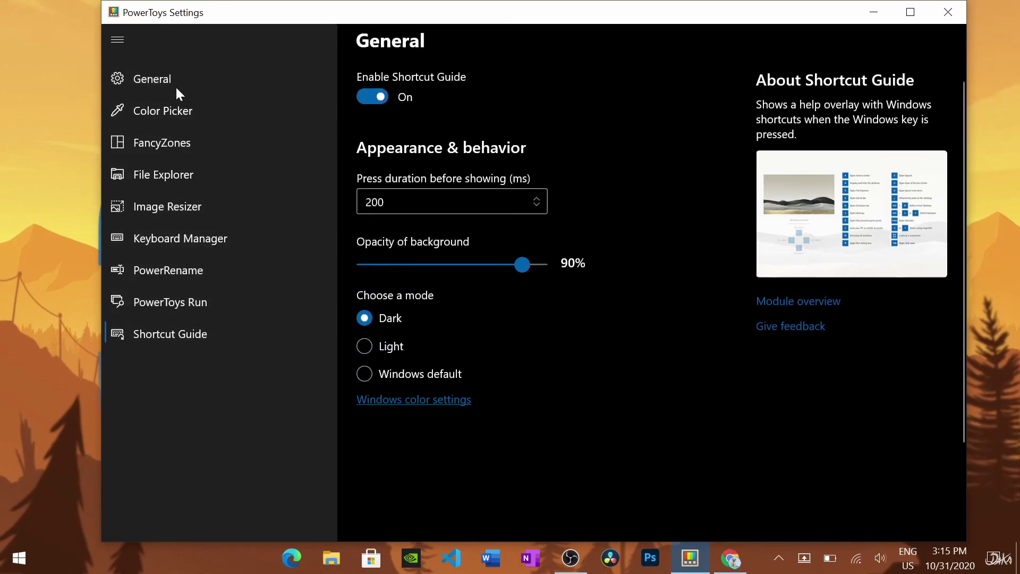
pyautogui.scroll(-3, 419, 226)
pyautogui.scroll(3, 411, 247)
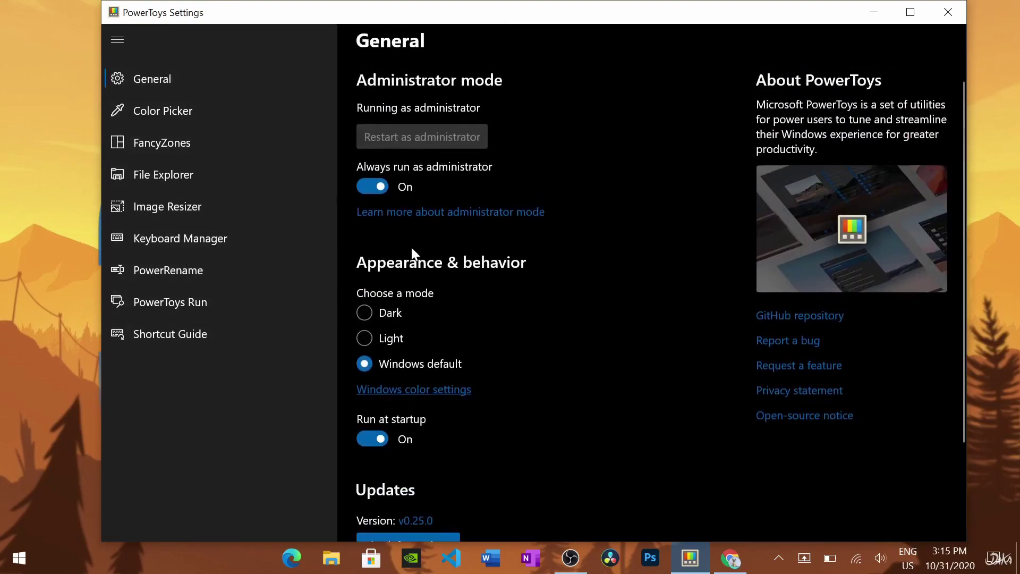
pyautogui.click(151, 233)
pyautogui.click(215, 114)
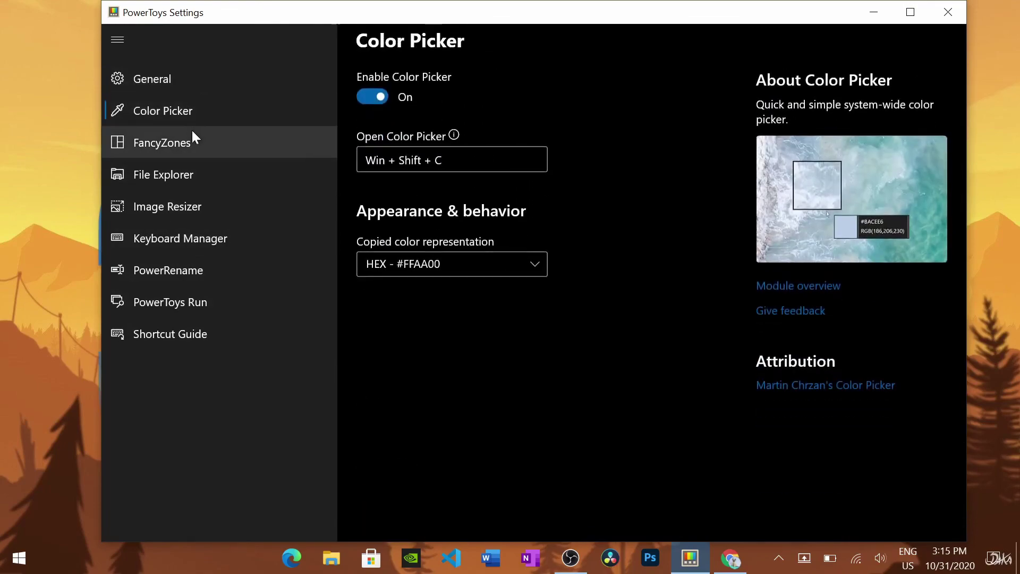
pyautogui.click(194, 139)
pyautogui.click(206, 176)
pyautogui.click(204, 237)
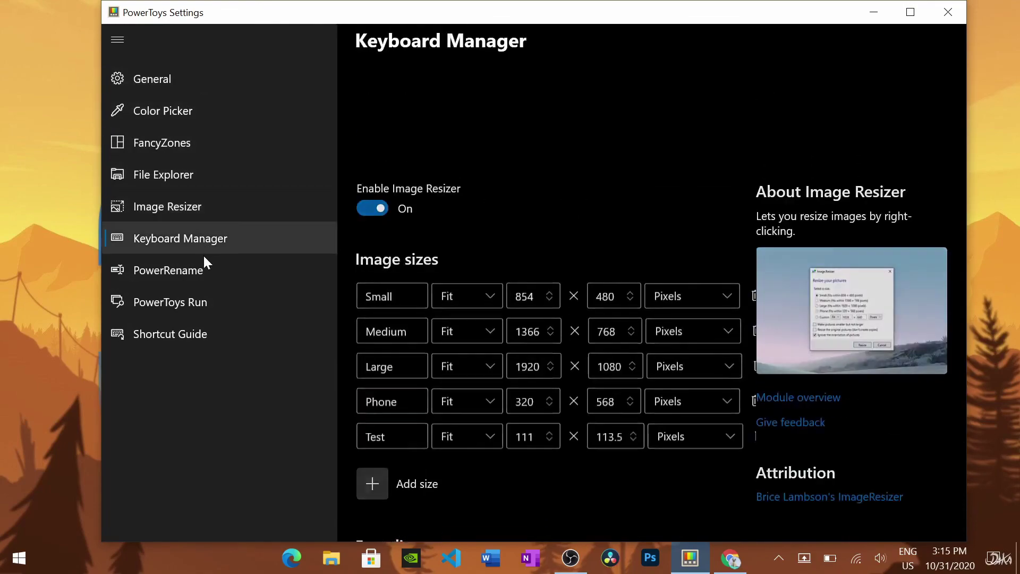
pyautogui.click(202, 257)
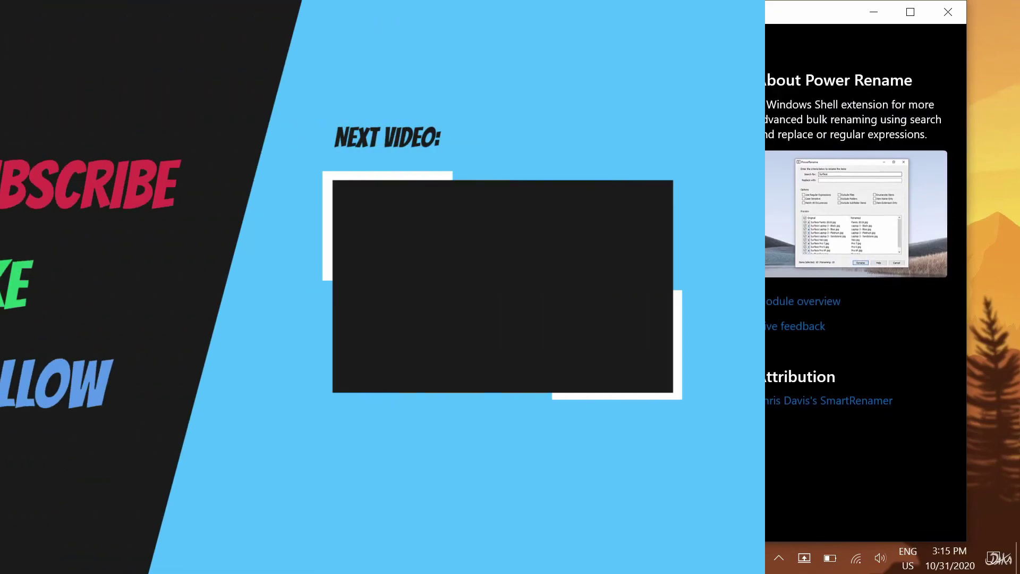